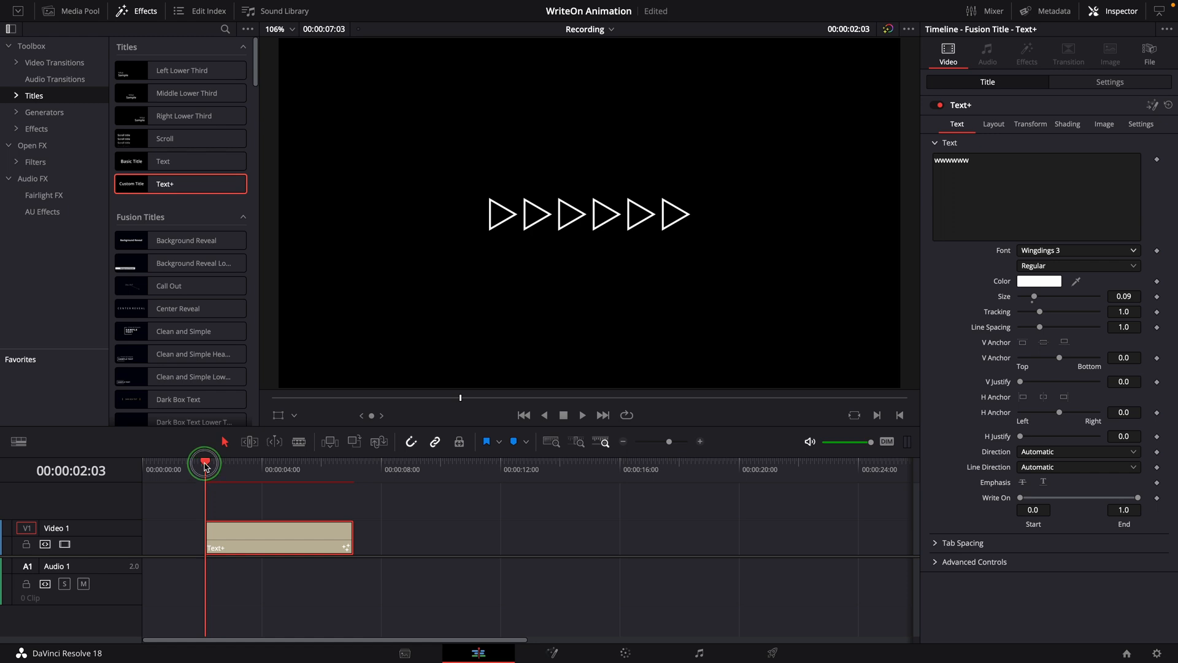
Keyframe the Text+ clip's Write On end from 0.0 at 00:00:02:03 to 1.0 at 00:00:03:03.
left_click(258, 522)
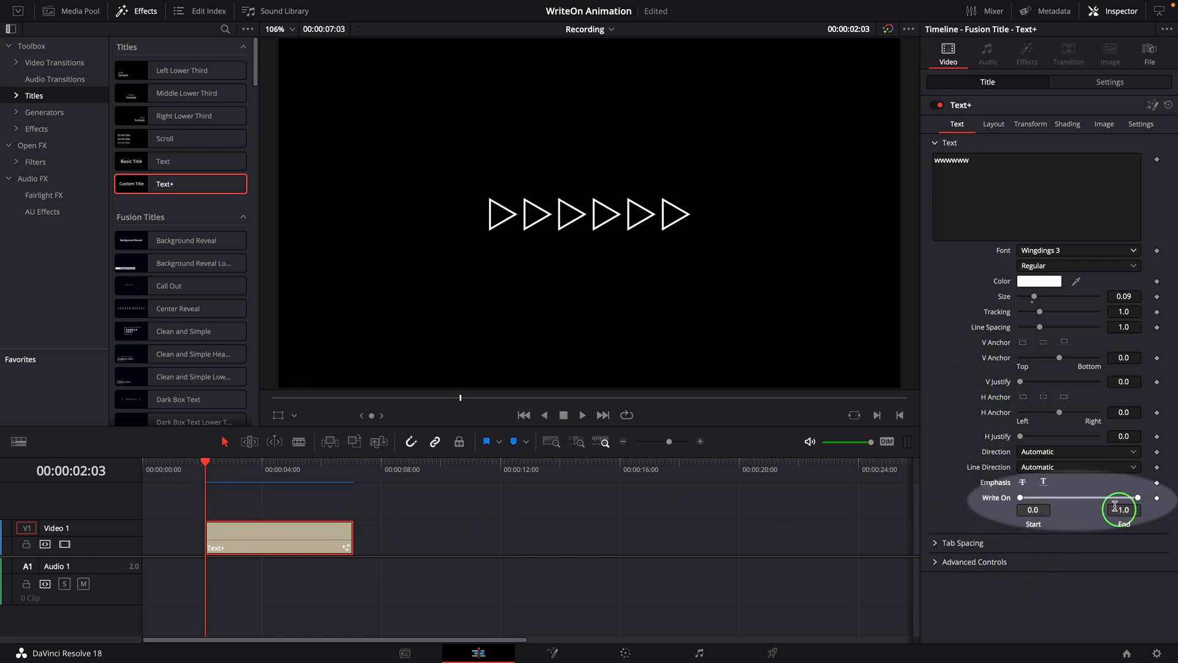
left_click_drag(1140, 501, 1024, 498)
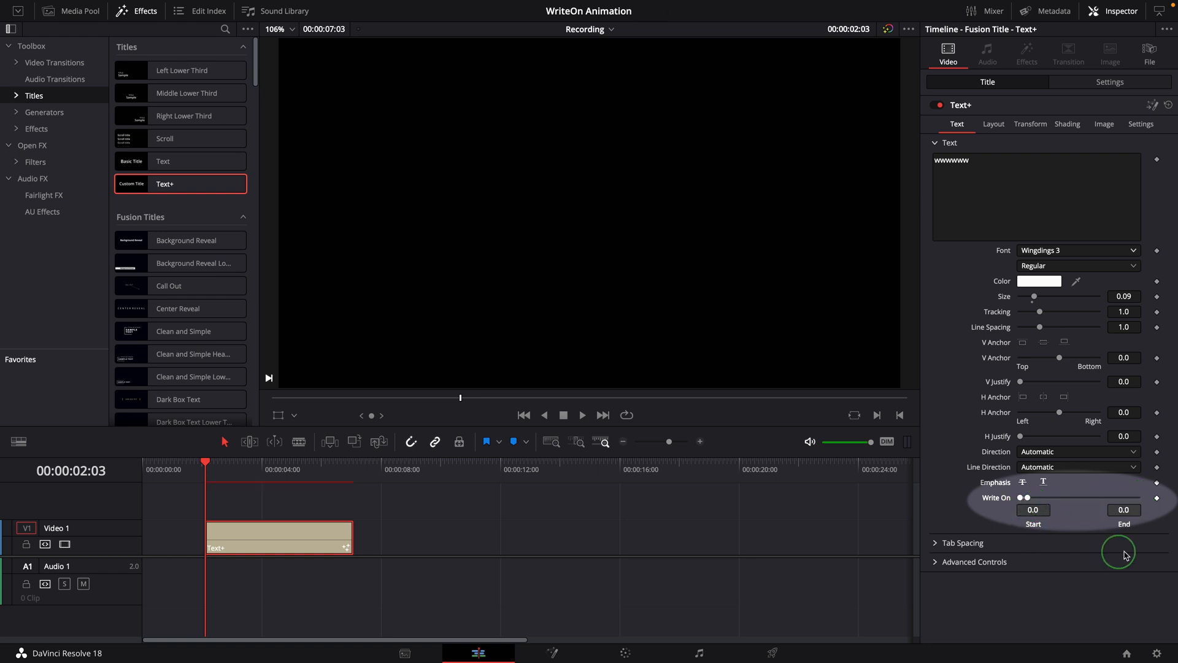
left_click(1157, 499)
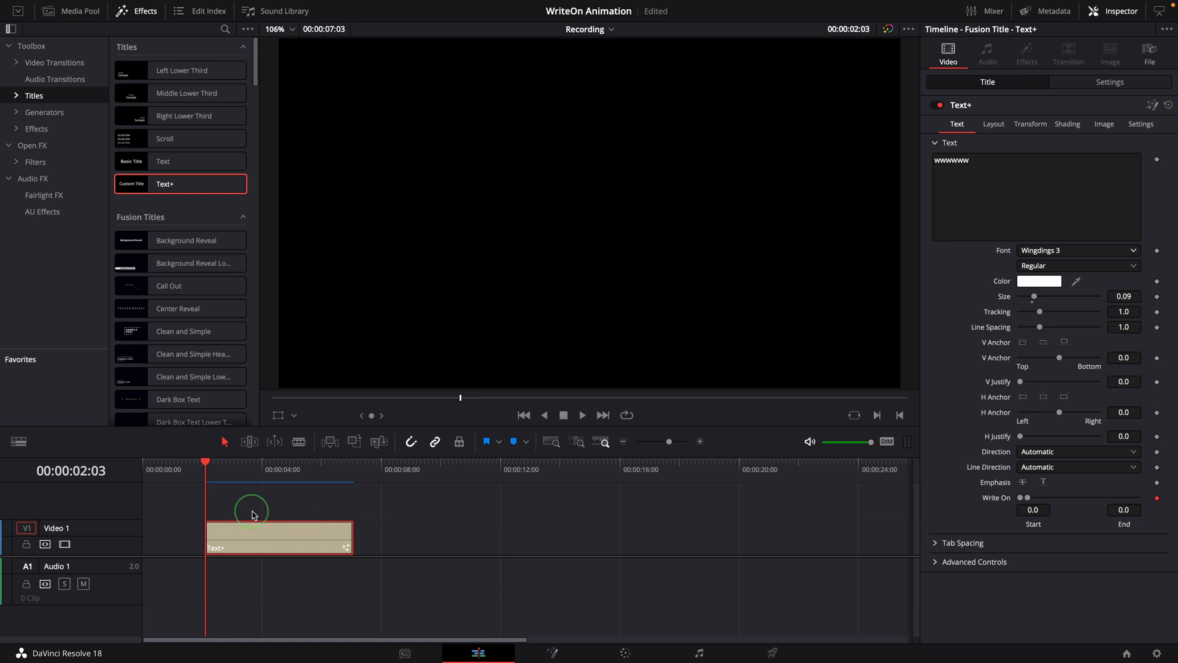
key("shift+Right")
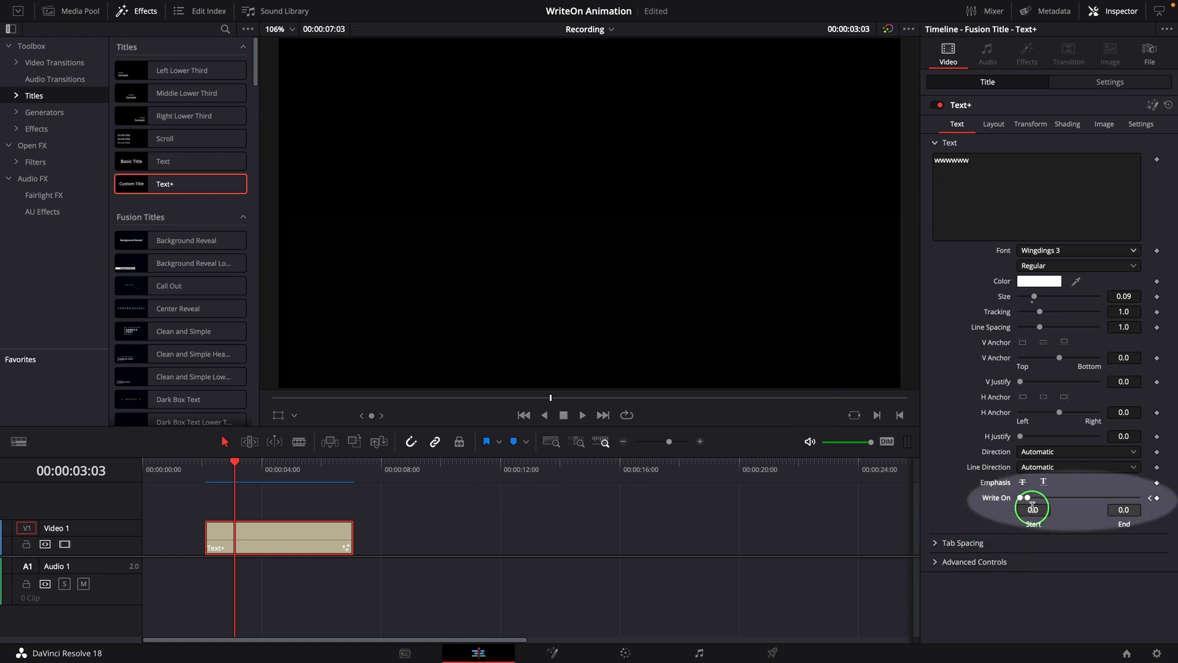
left_click_drag(1030, 502, 1152, 503)
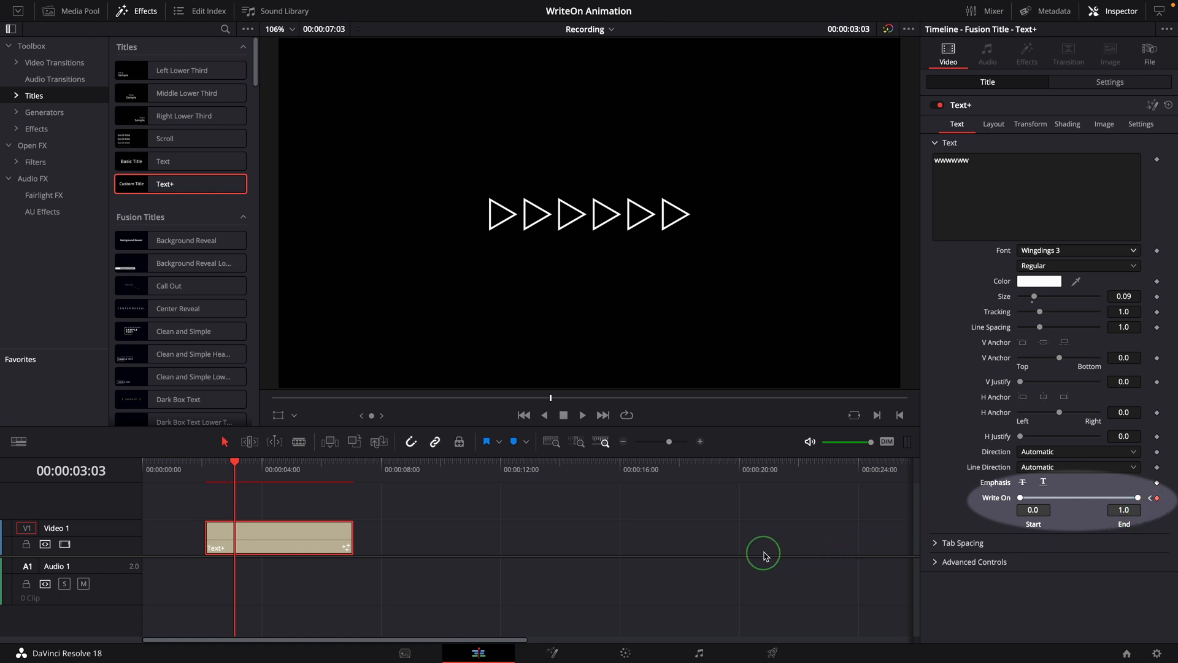
Play back the write-on animation from the beginning of the Text+ clip.
key("Up")
left_click(583, 416)
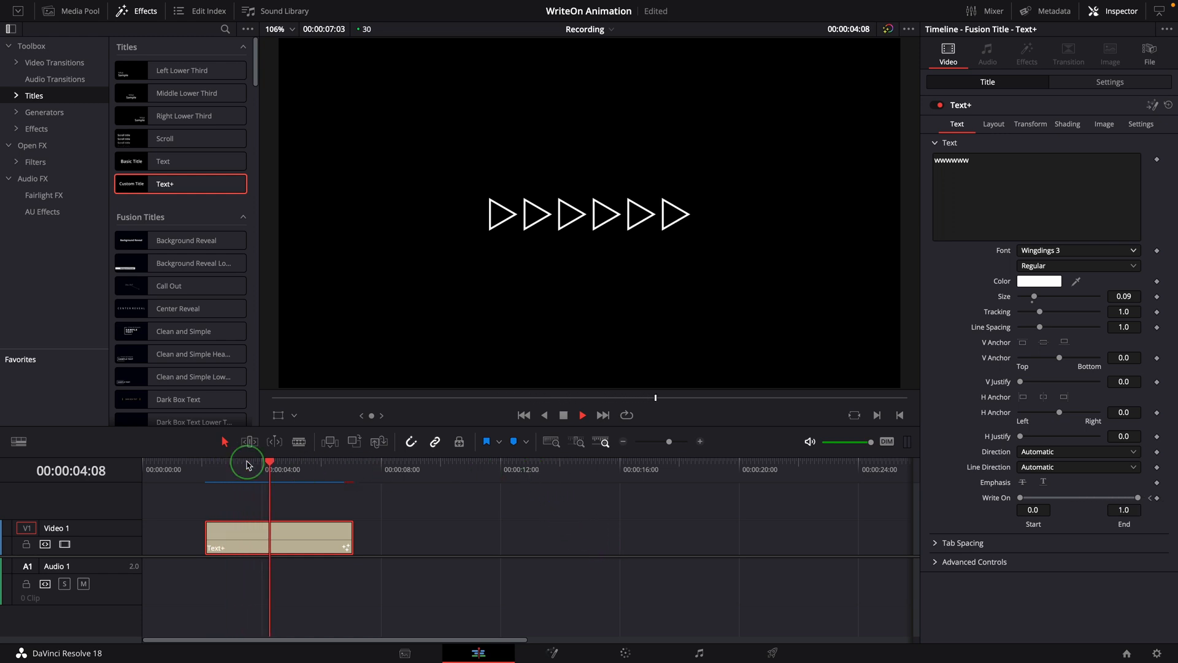
left_click(206, 461)
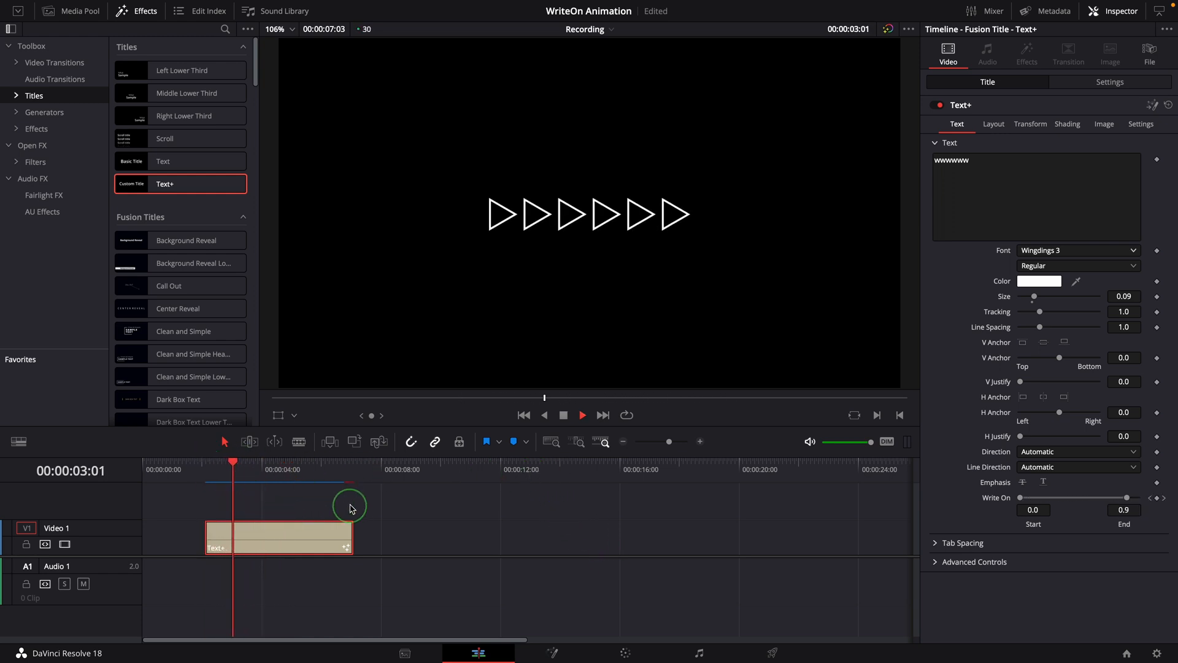
key("space")
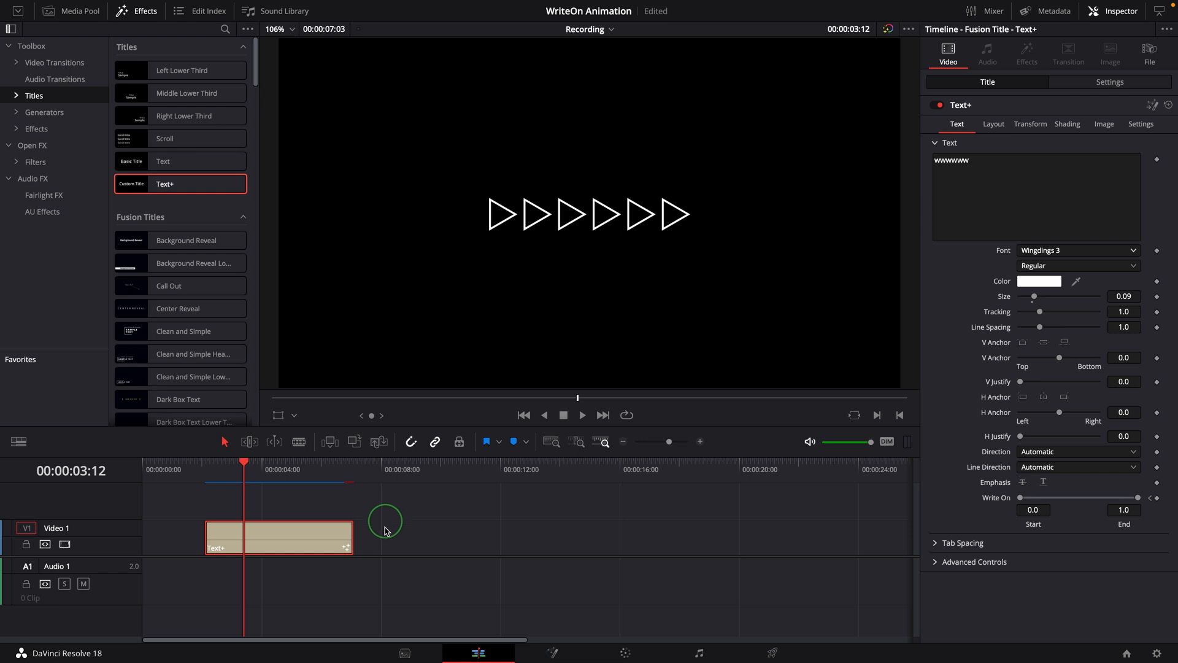
Open the Text+ clip in the Fusion page and show its Spline editor.
left_click(272, 534)
right_click(288, 530)
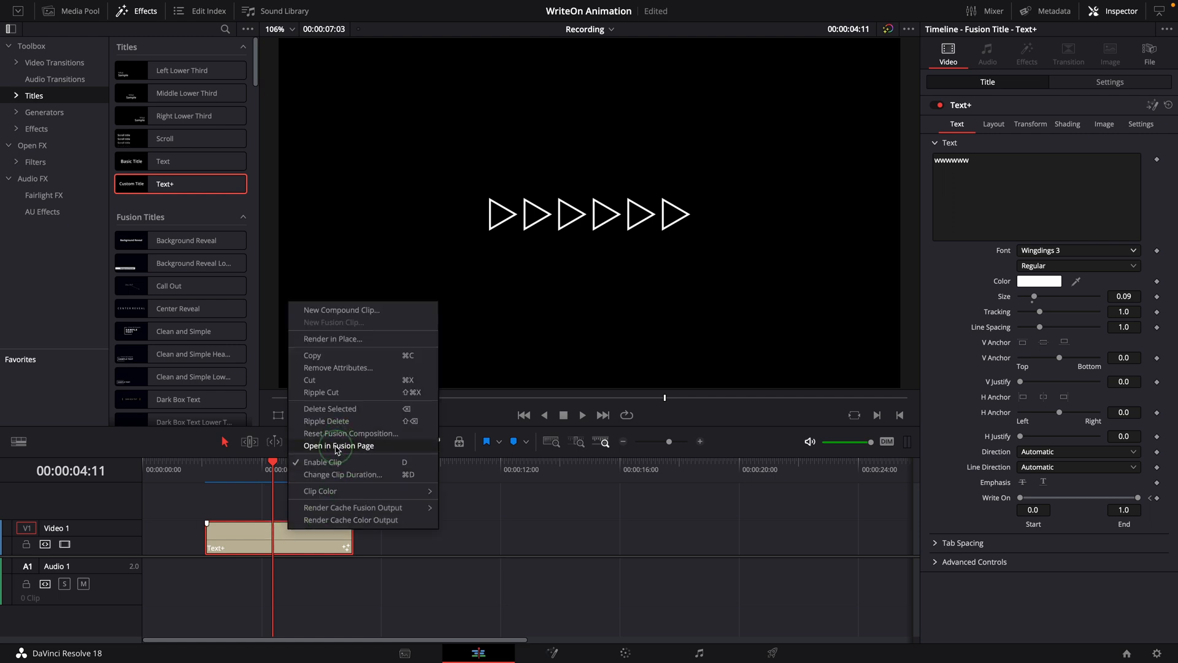
left_click(350, 448)
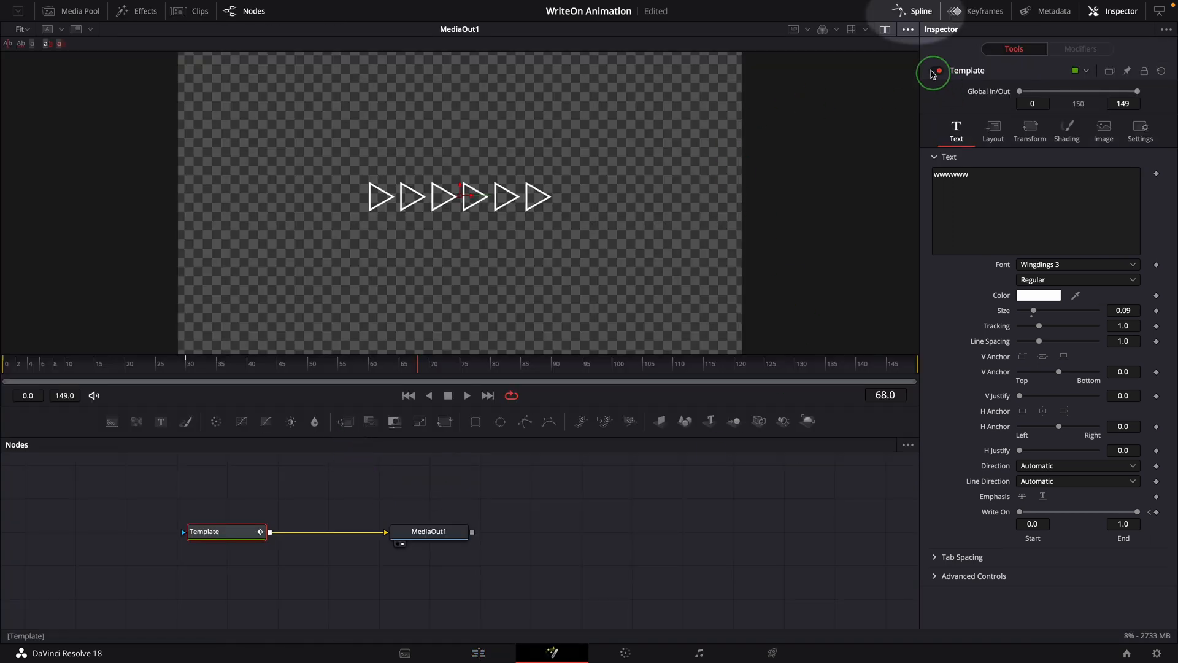
left_click(913, 11)
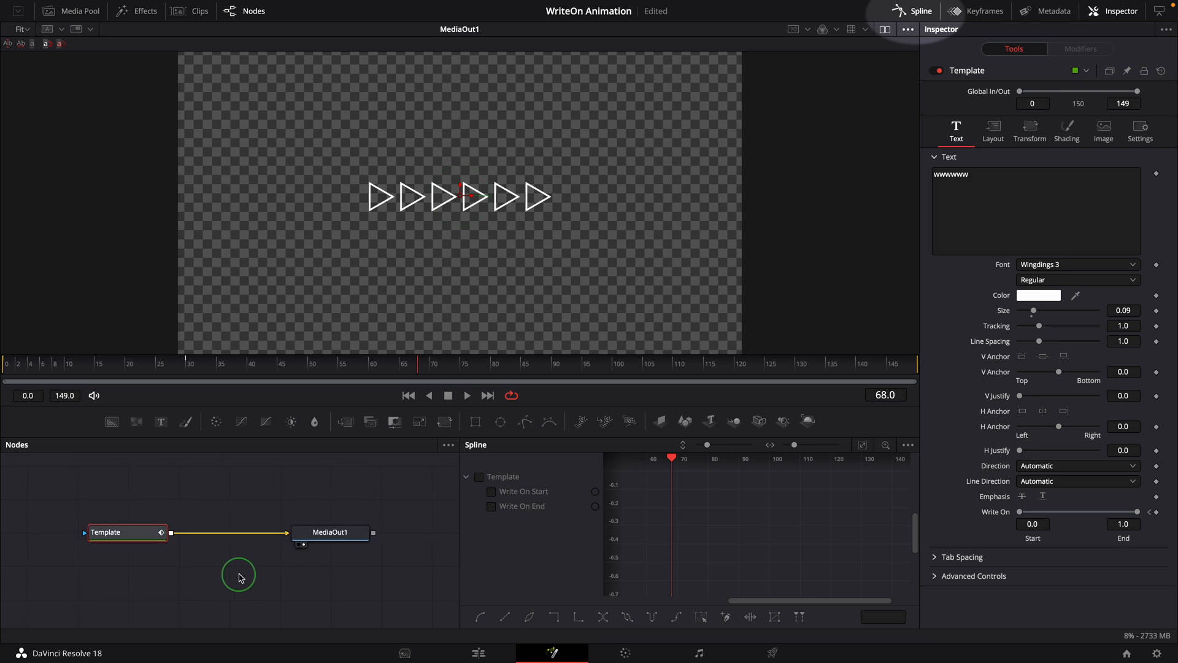
Display the Write On End curve fitted in the Spline editor and smooth both of its keyframes.
left_click(492, 507)
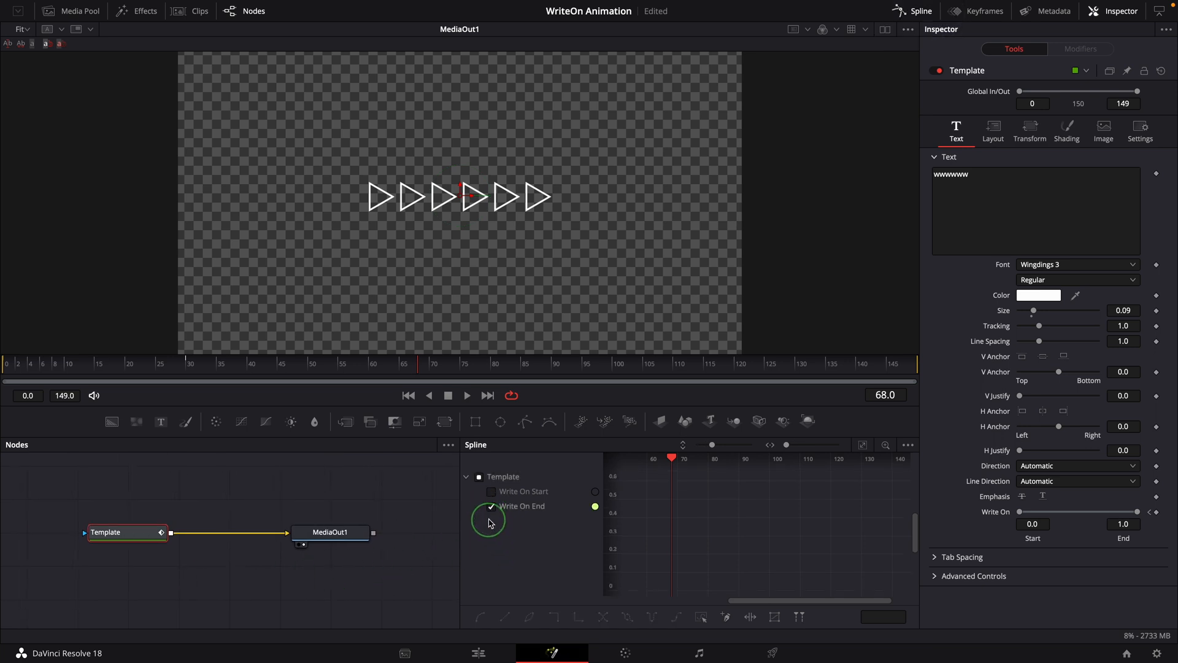
left_click(863, 445)
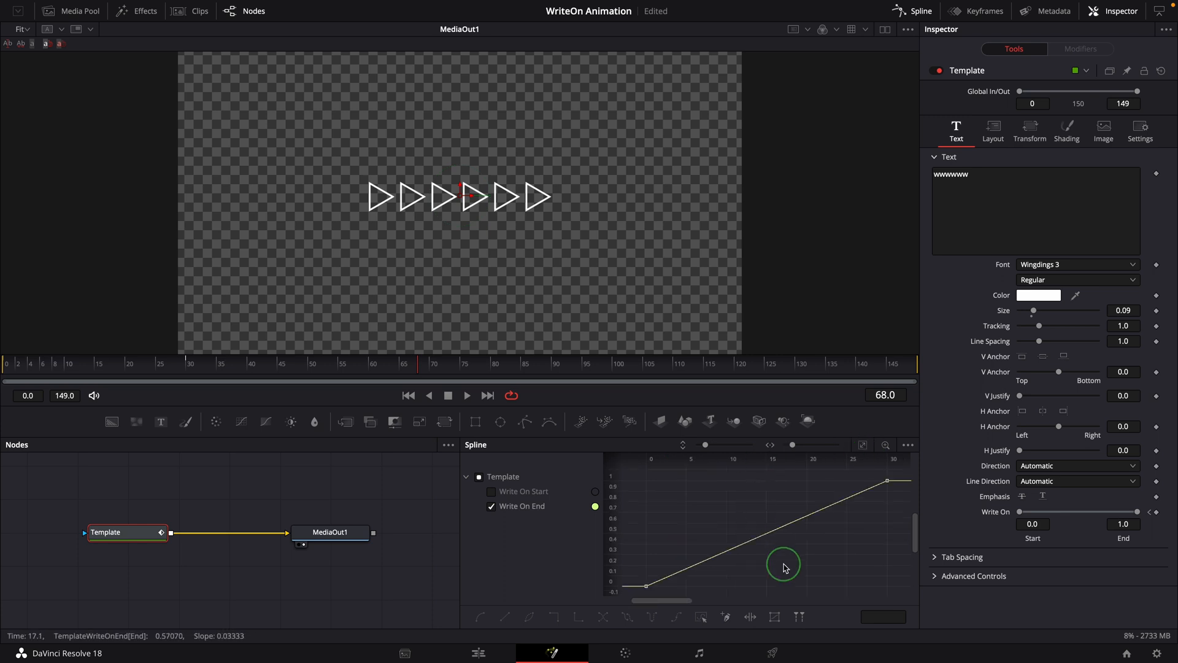
left_click_drag(641, 476, 900, 601)
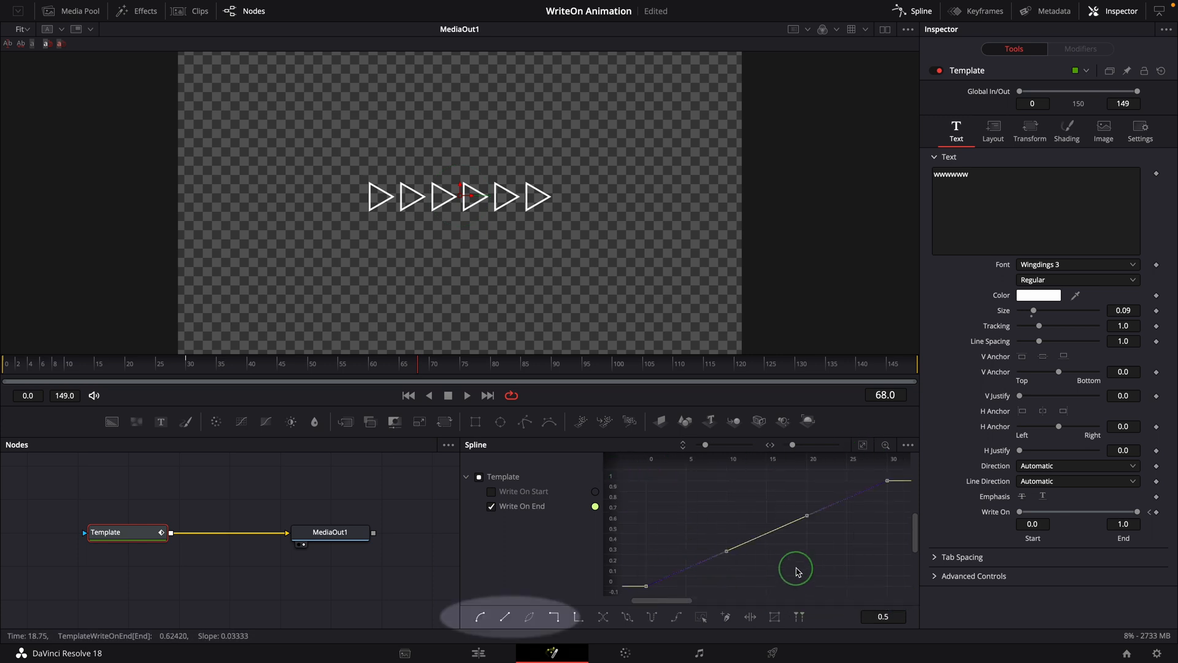
left_click(483, 617)
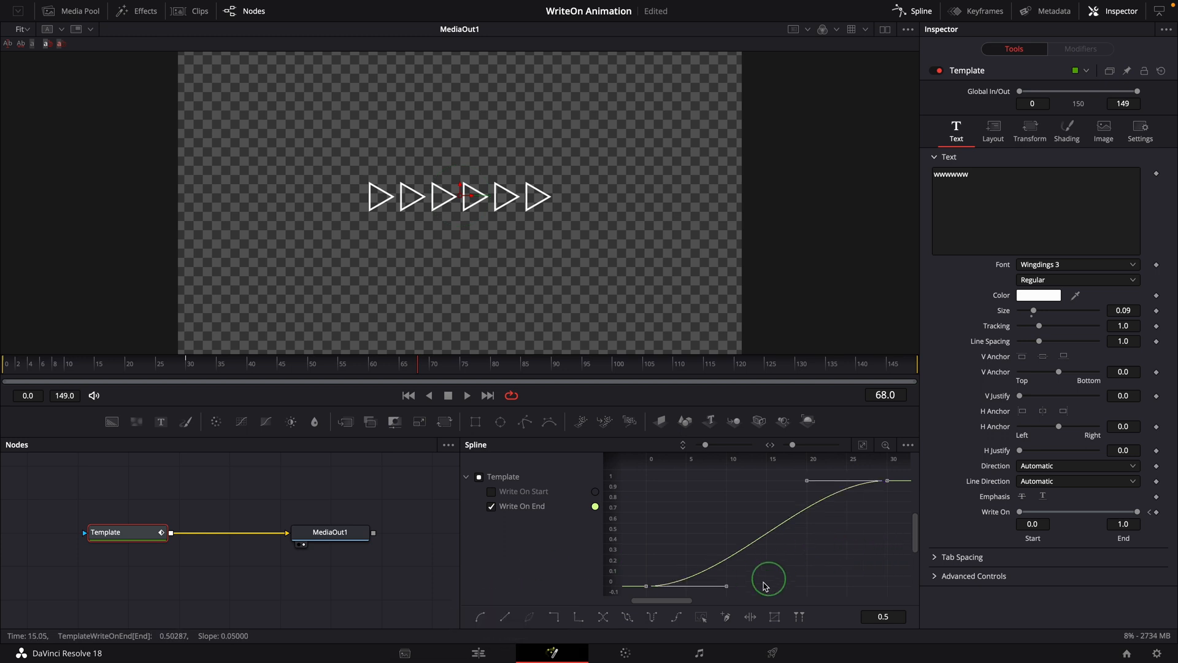
Set the Write On End curve to repeat as ping-pong and play back the result.
left_click(653, 622)
scroll(766, 478, "down", 5)
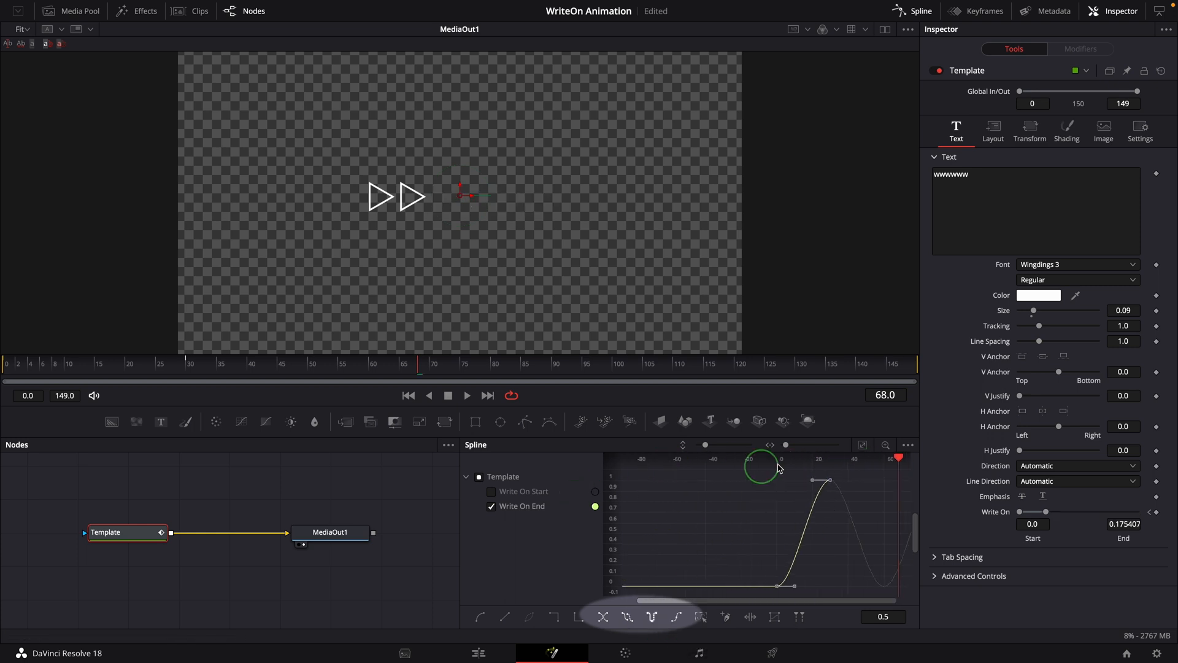
left_click(467, 395)
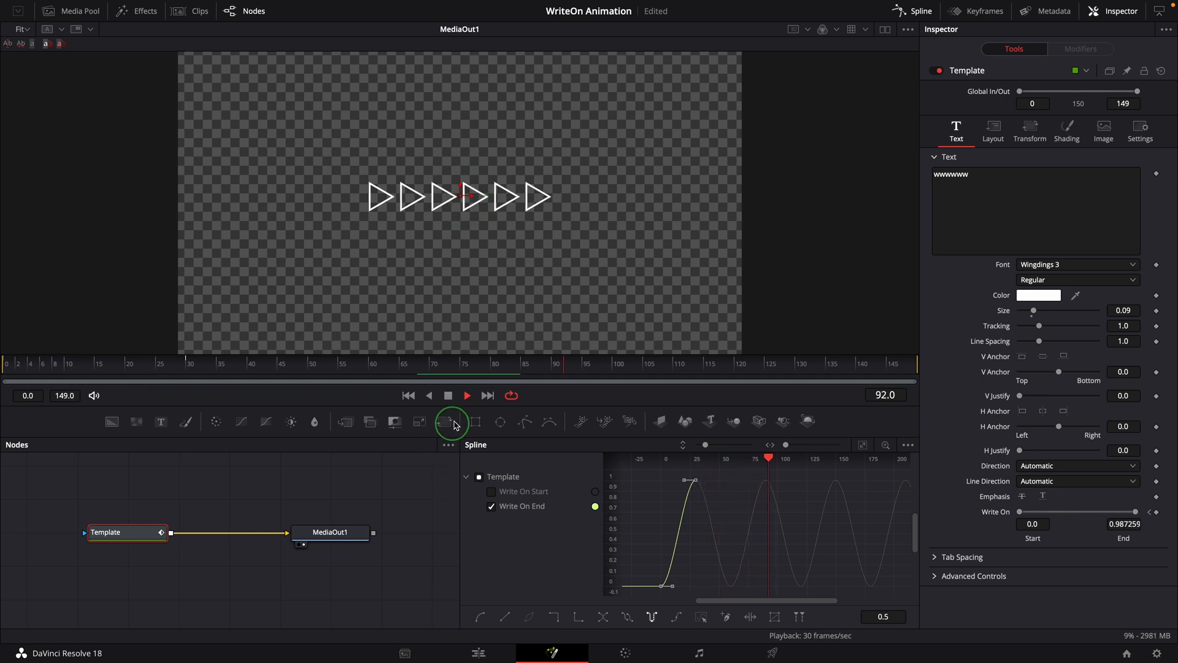
Try Set Loop on the Write On End curve in place of ping-pong and play back the result.
left_click(626, 618)
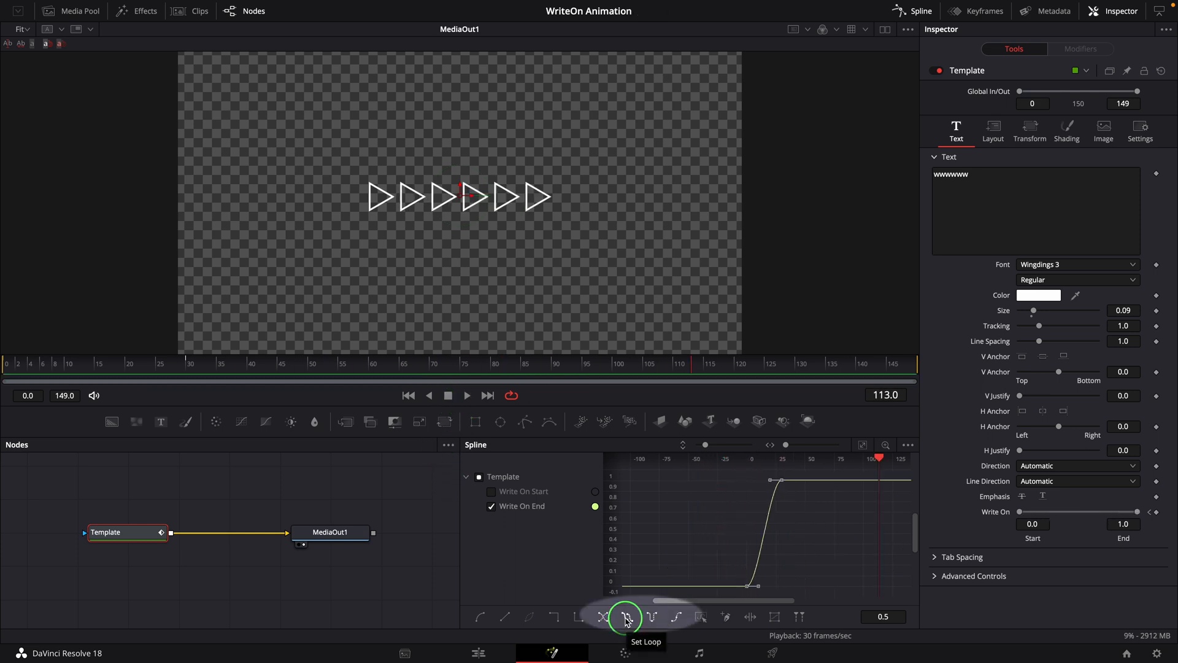
left_click(626, 619)
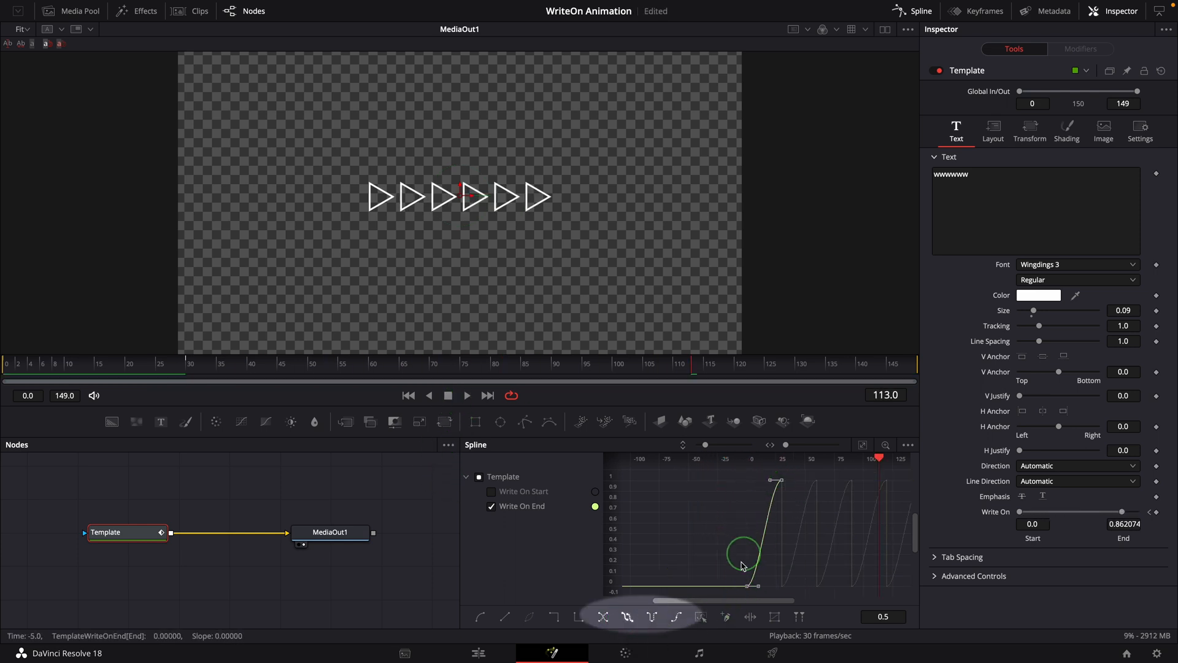
left_click(467, 396)
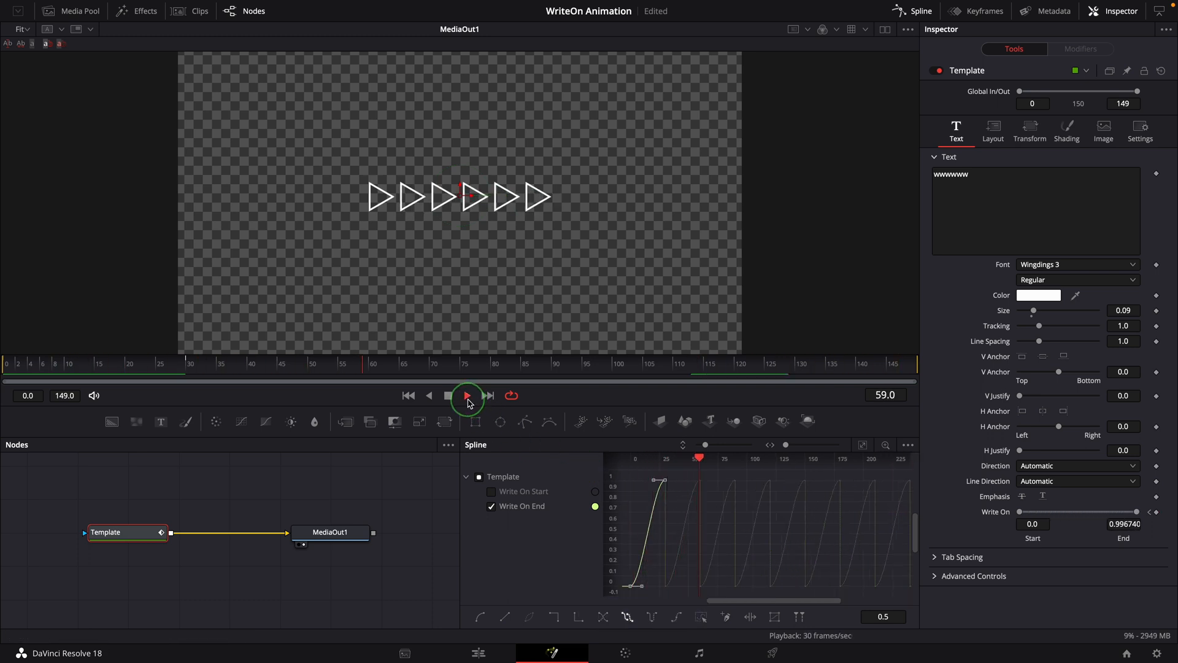
left_click(448, 396)
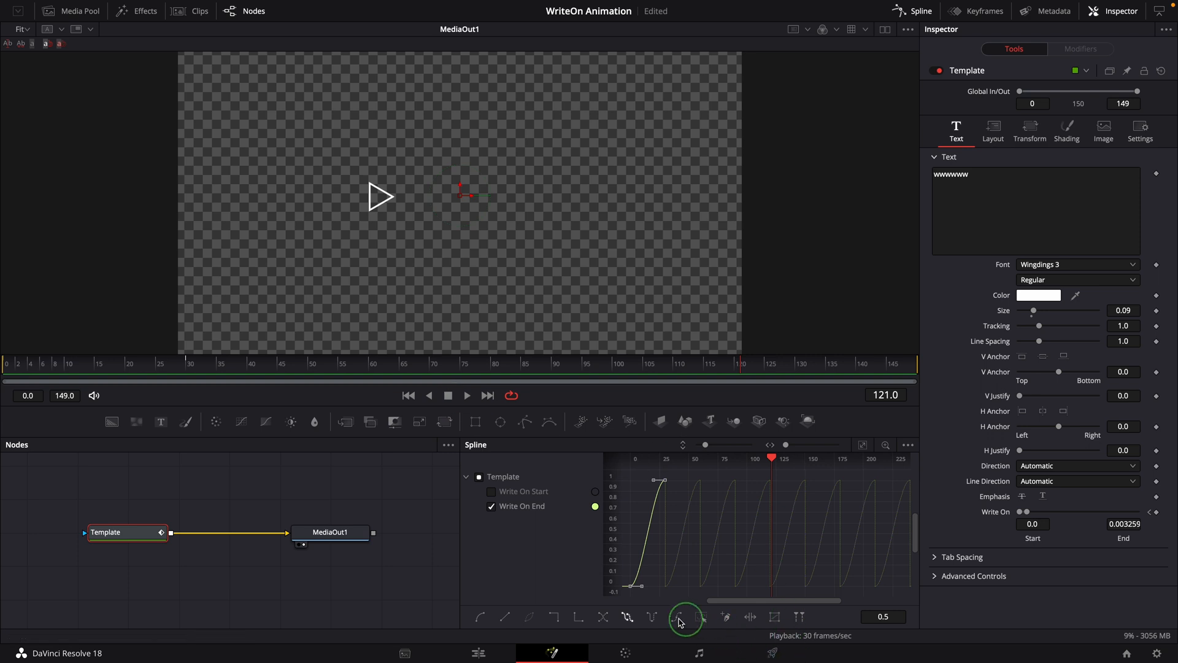
Switch the Write On End curve's repetition from loop to ping-pong and preview the animation.
left_click(627, 617)
left_click(652, 617)
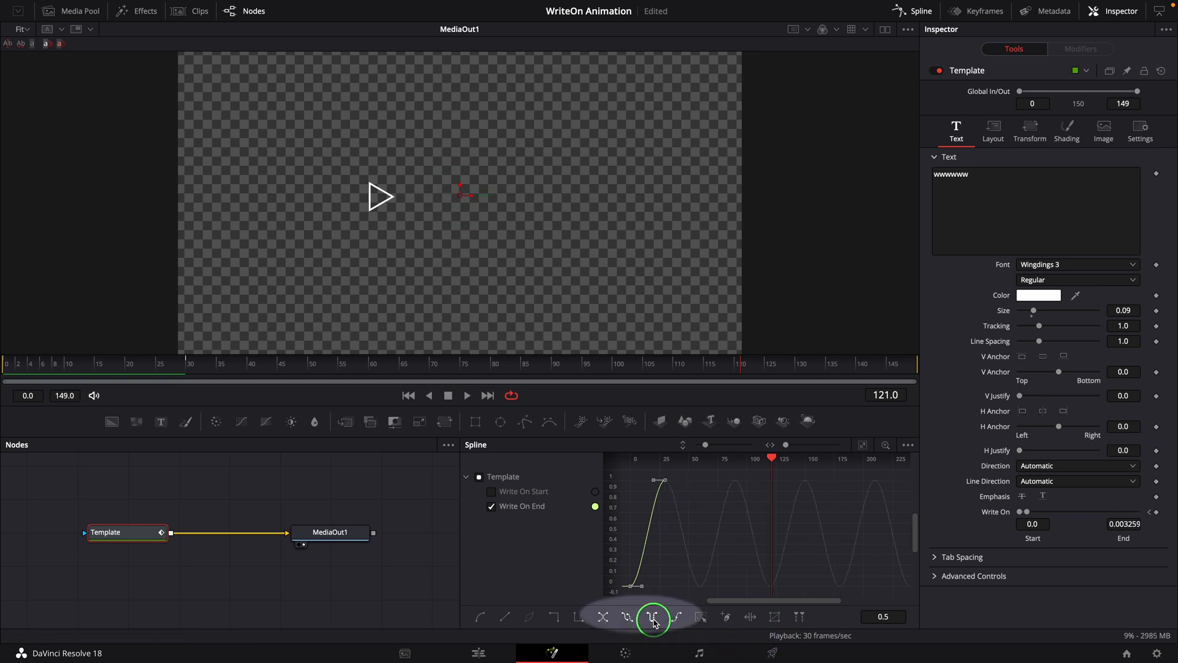
left_click(689, 602)
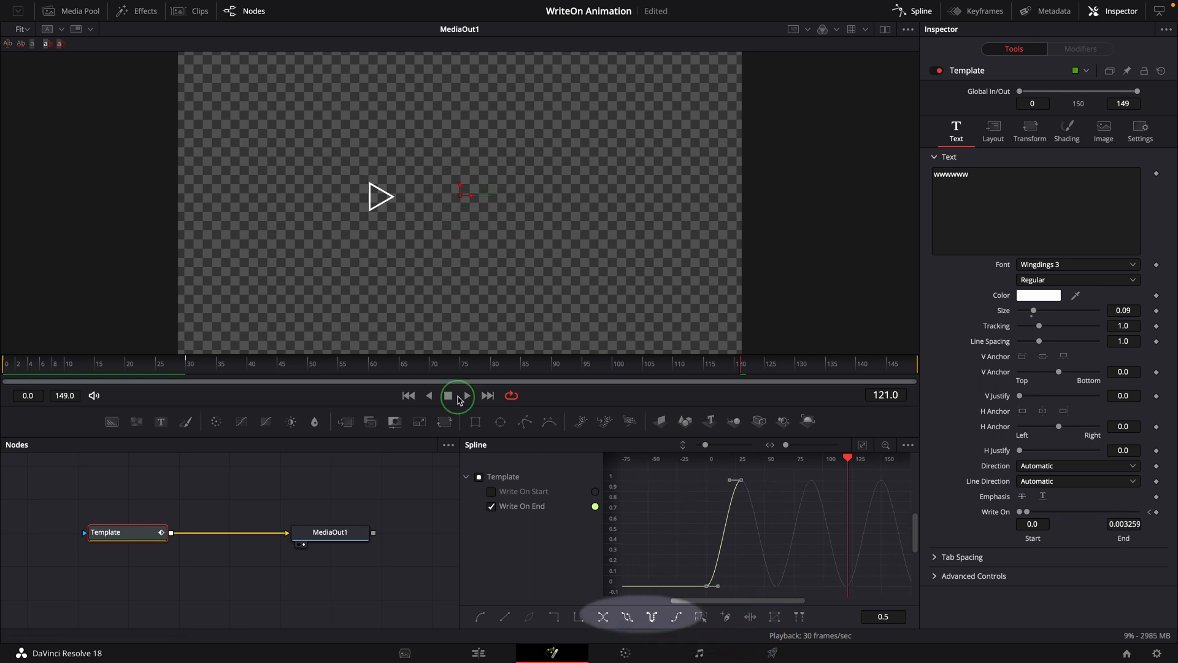
left_click(468, 395)
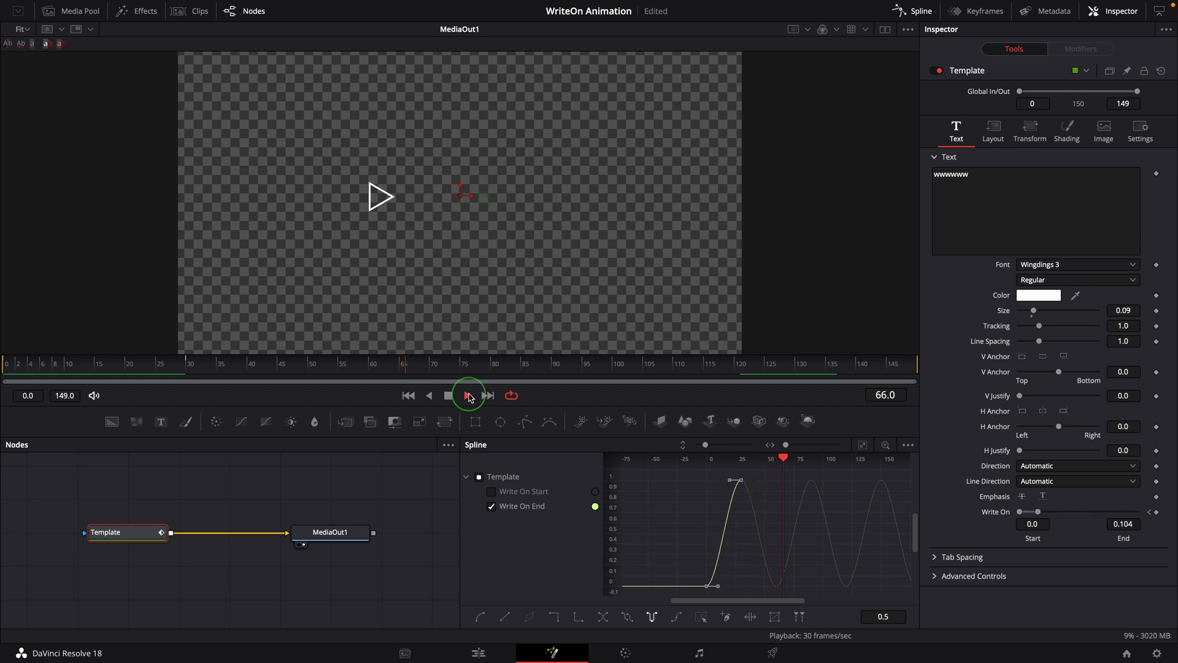
left_click(469, 396)
left_click(705, 608)
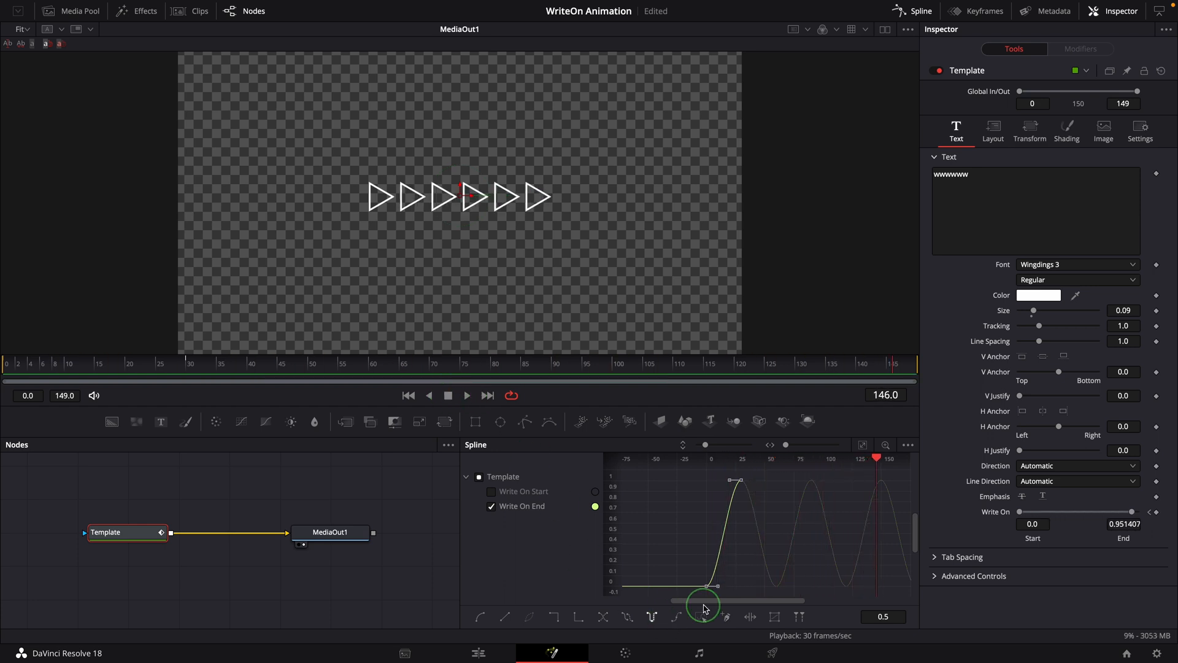
Return to the Edit page and play back the repeating arrows from the start of the Text+ clip.
left_click(480, 654)
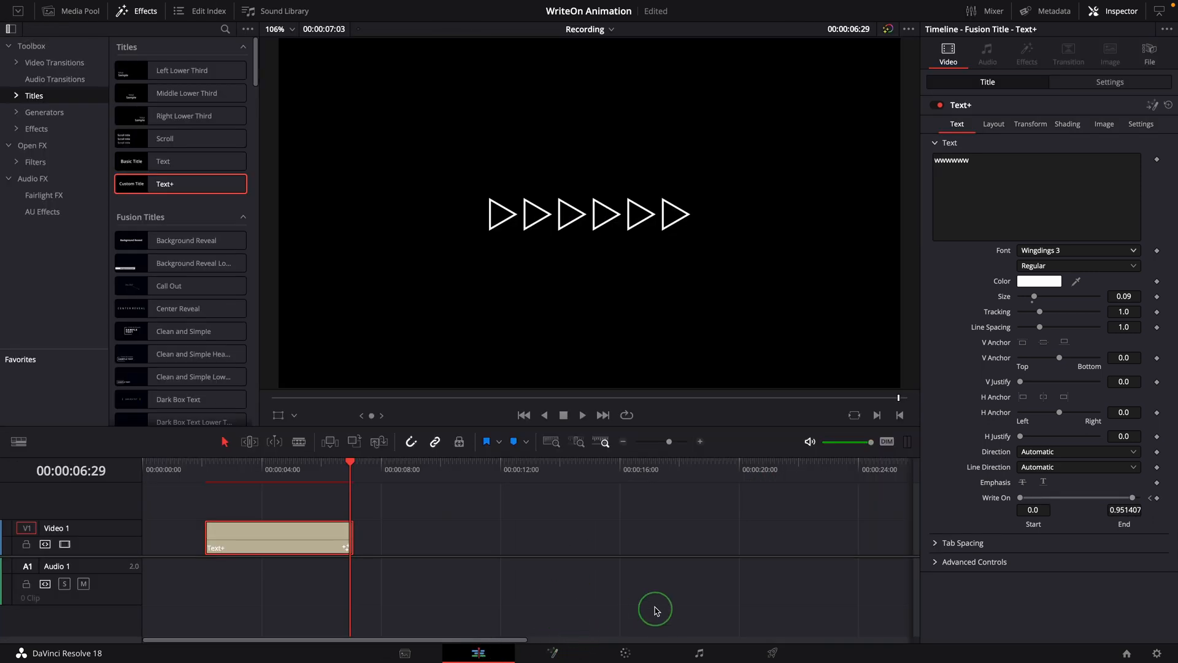
left_click(209, 469)
key("space")
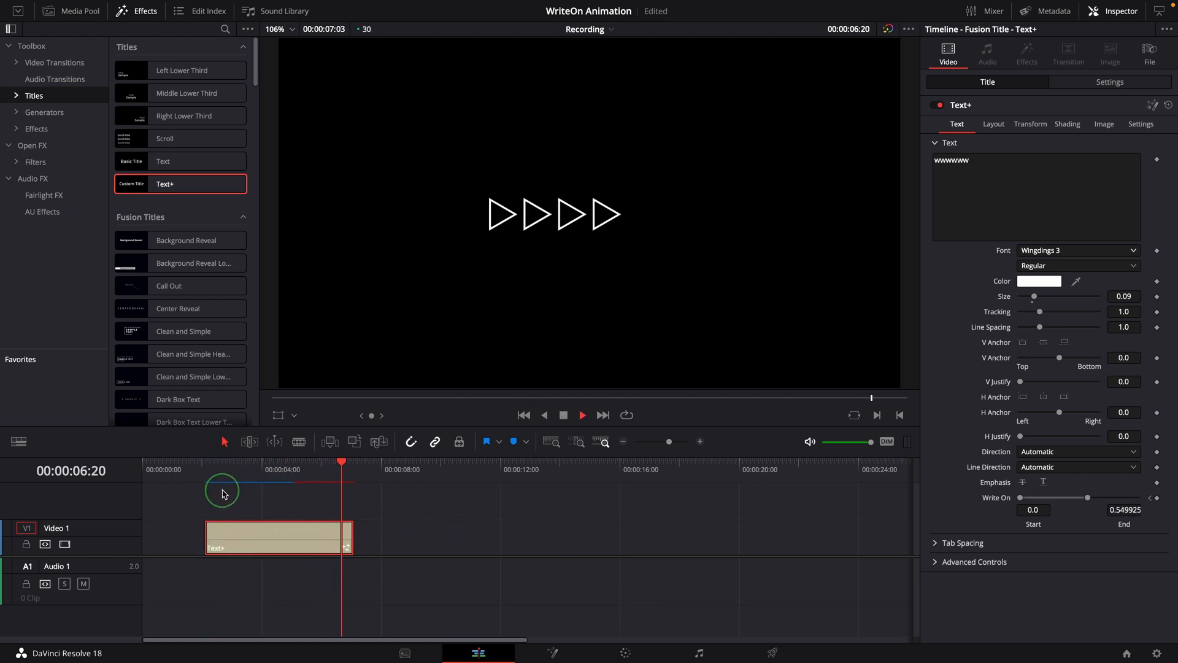
Extend the end of the Text+ clip to 00:00:09:04 and play back the longer animation.
left_click_drag(353, 539, 409, 540)
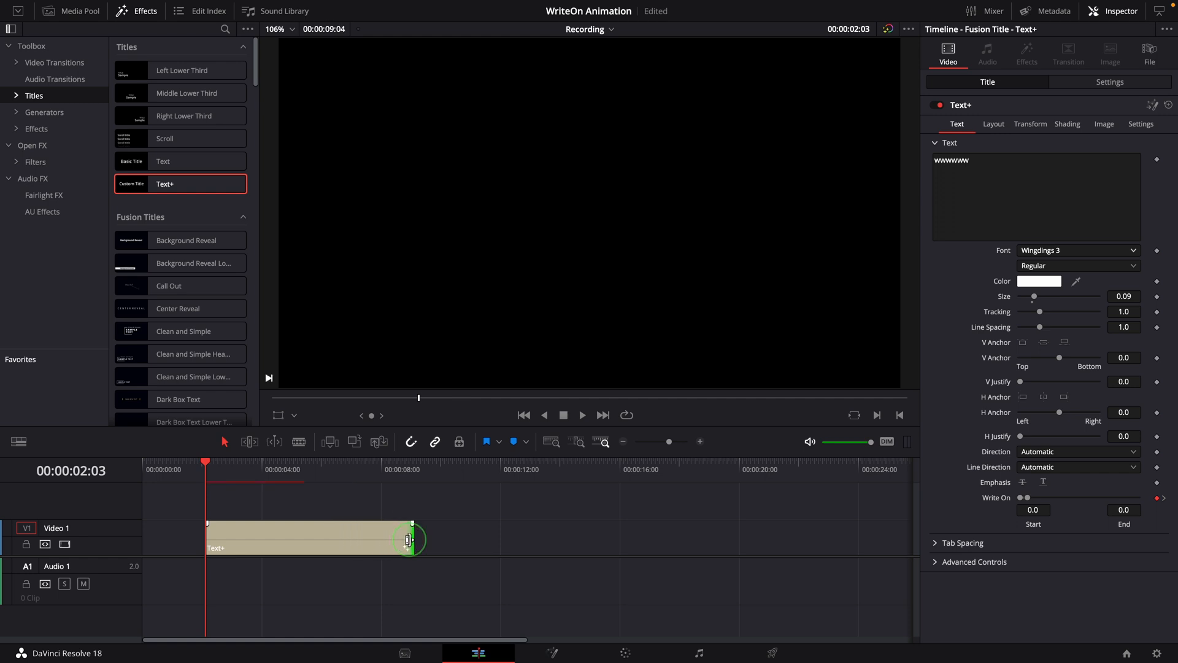
key("space")
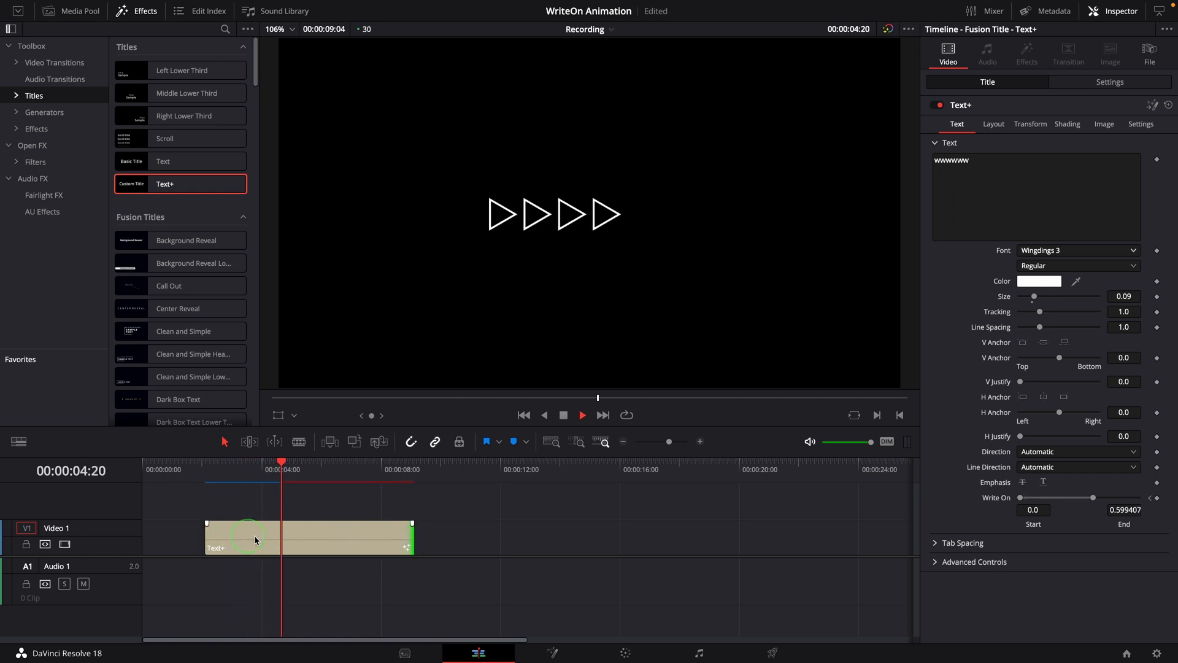
left_click(350, 552)
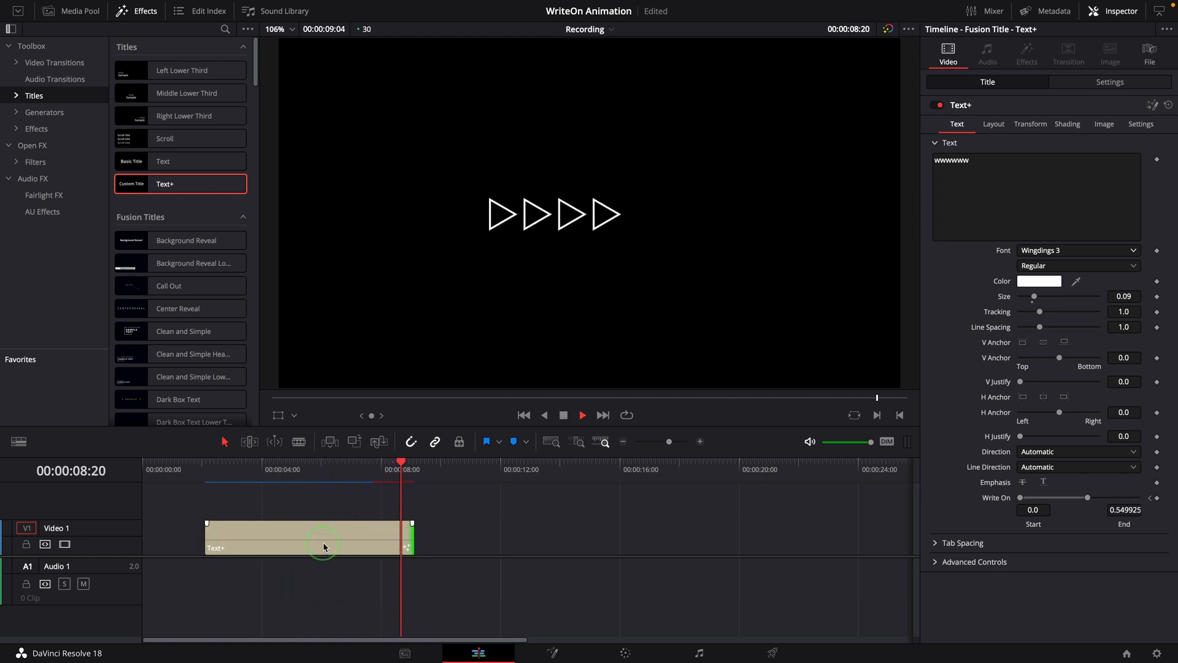
Set the Text+ clip's layout type to Circle and play back the animation from near the clip's start.
left_click(326, 541)
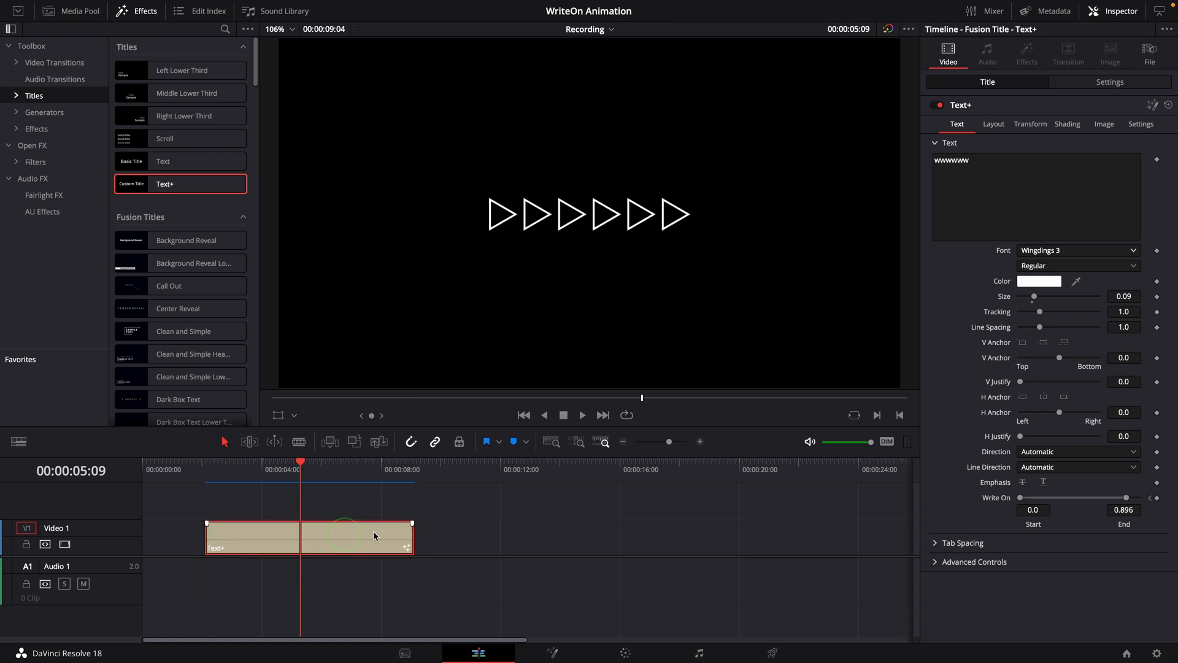
left_click(994, 124)
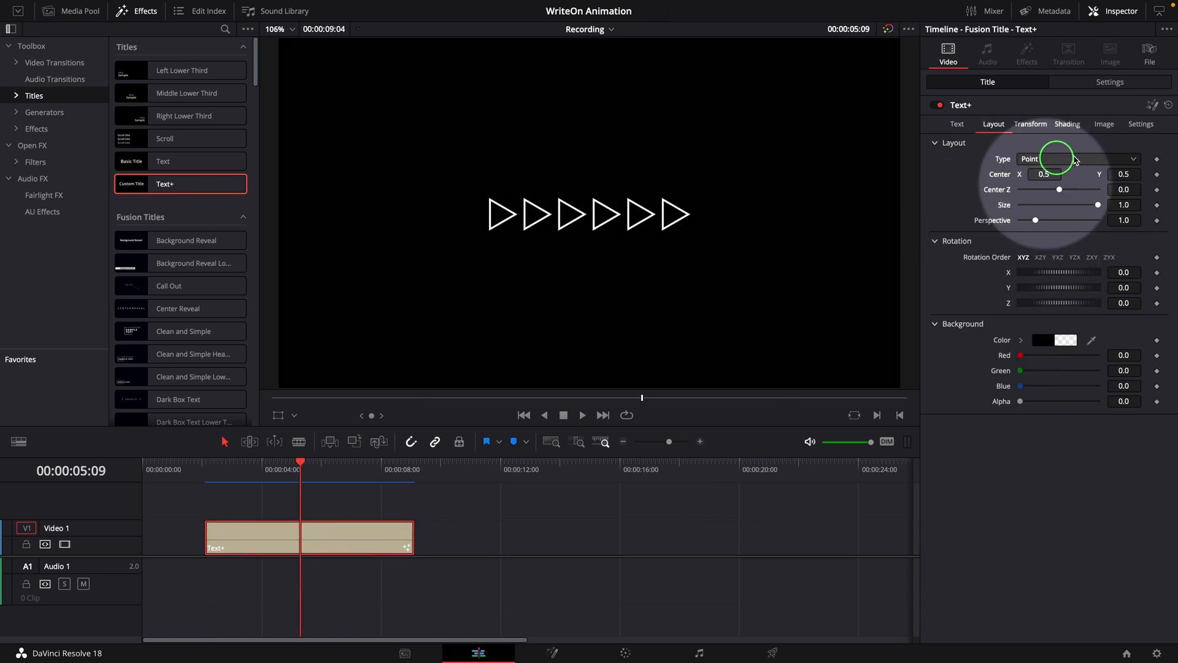
left_click(1074, 159)
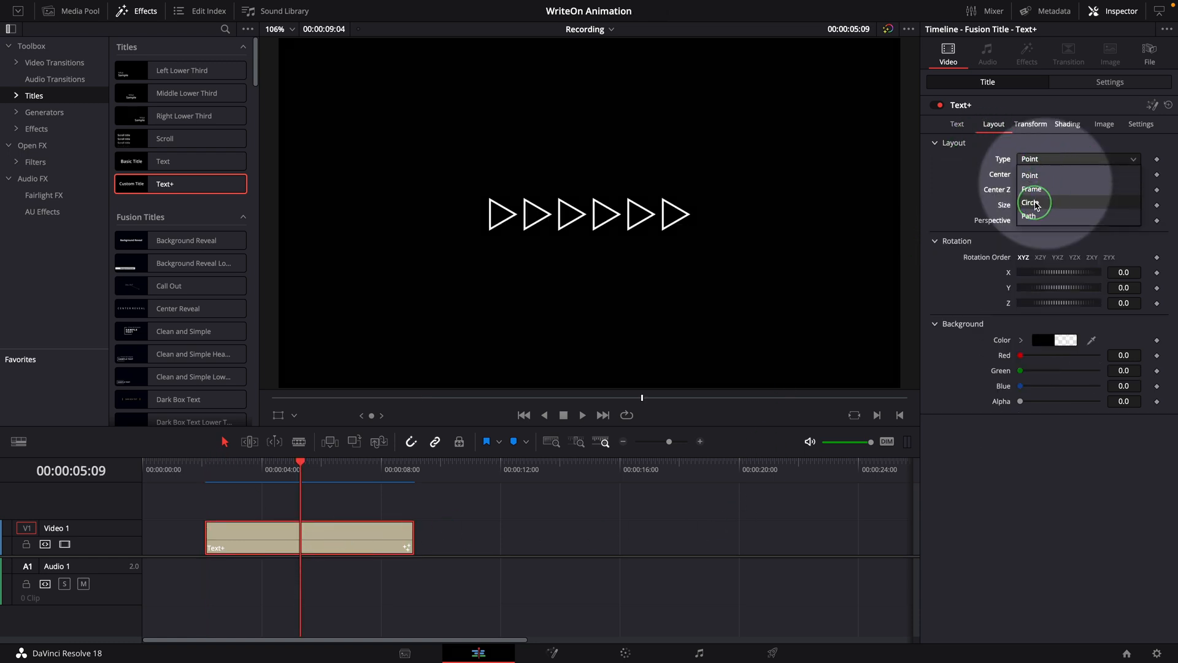
left_click(1031, 202)
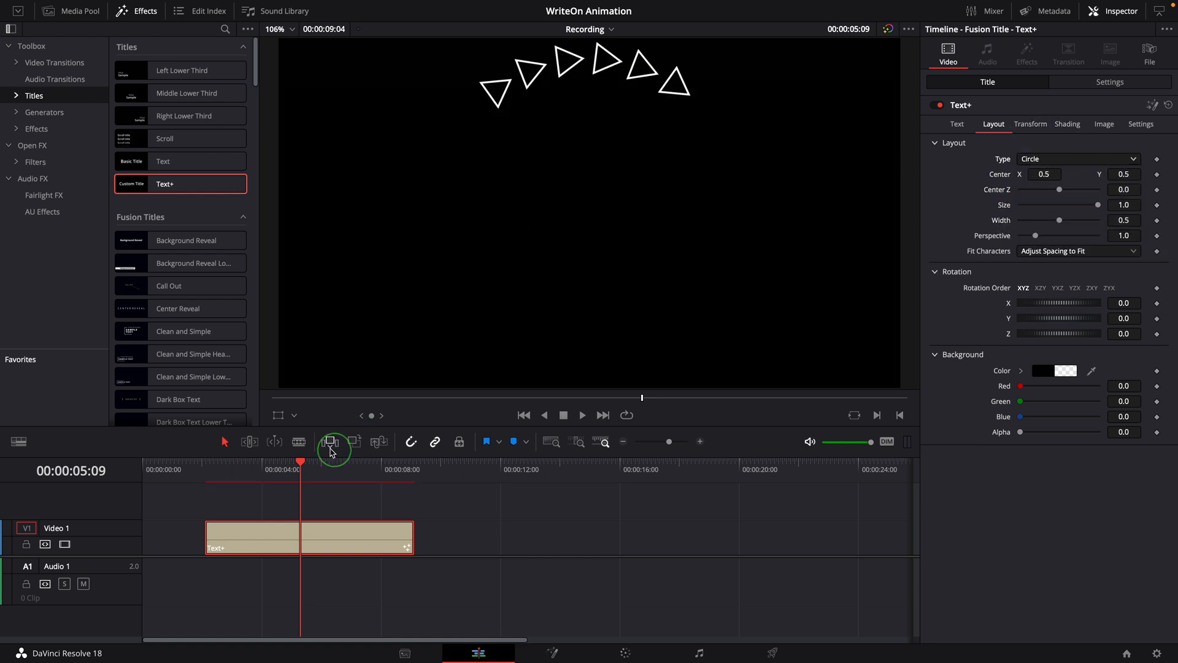
left_click(216, 476)
key("space")
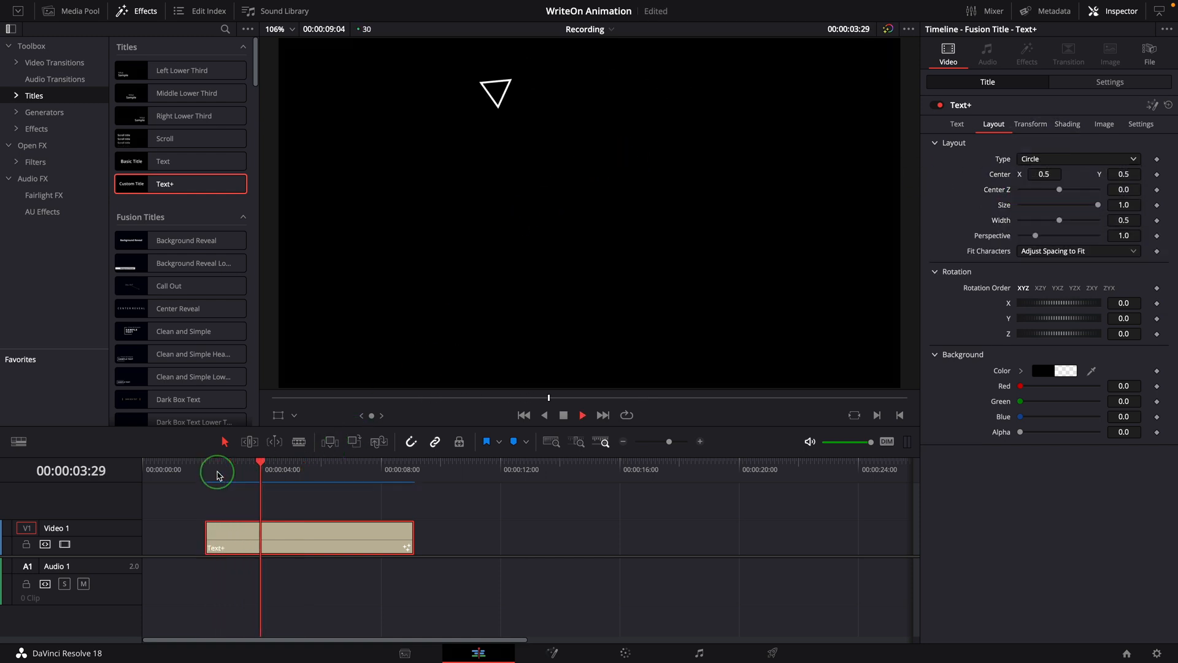
Stop playback, then lengthen the Text+ text with more w characters and set its size to 0.0576.
key("space")
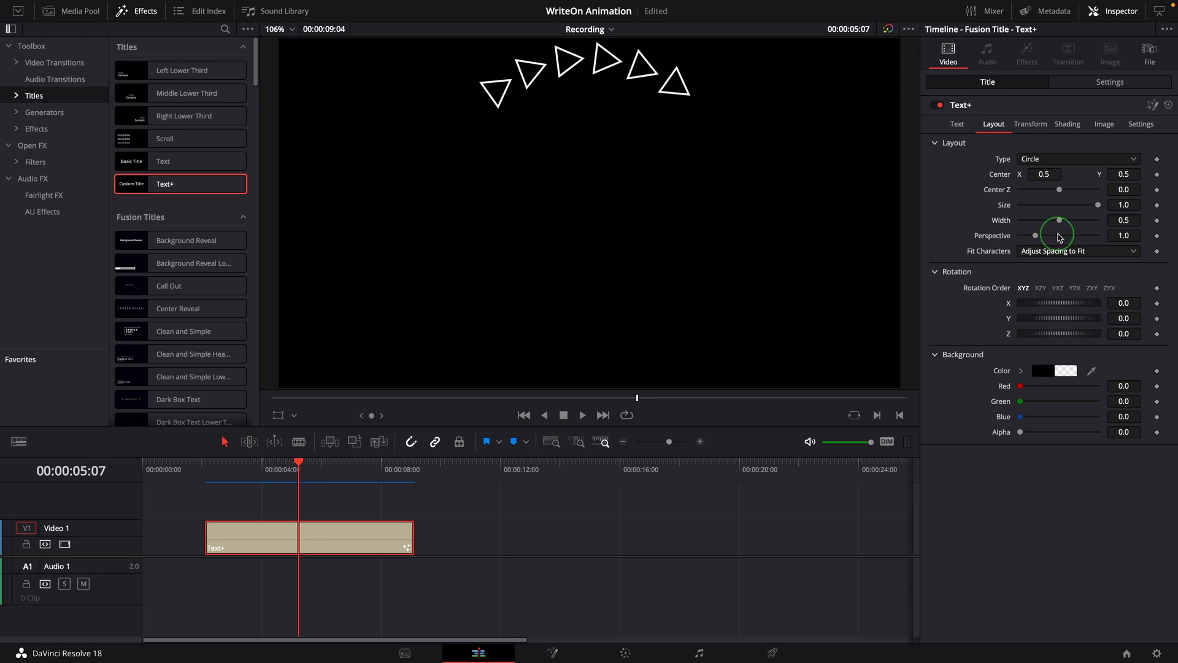
left_click(958, 125)
left_click(1017, 233)
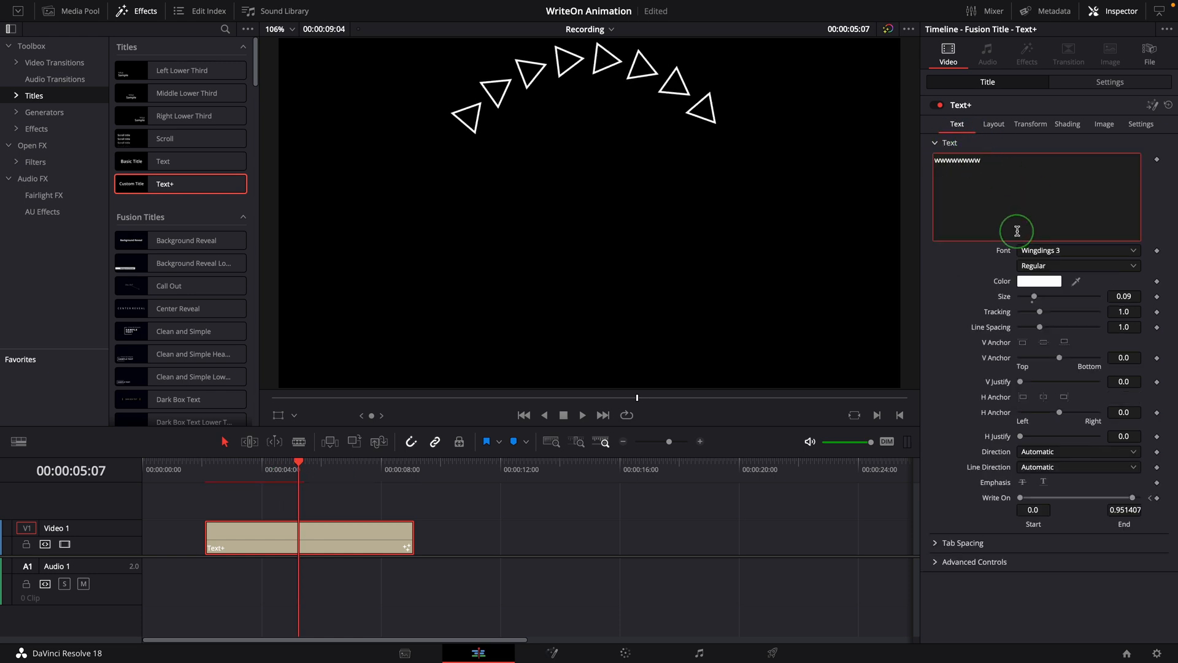
type("wwwwwww")
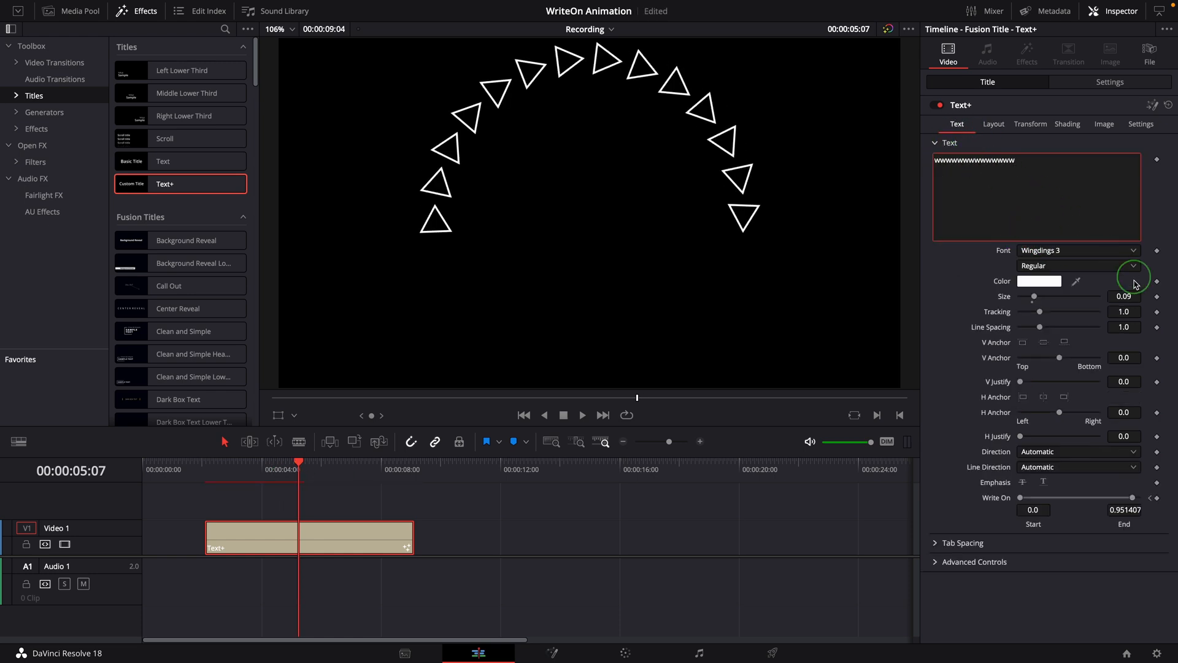
left_click_drag(1125, 296, 933, 282)
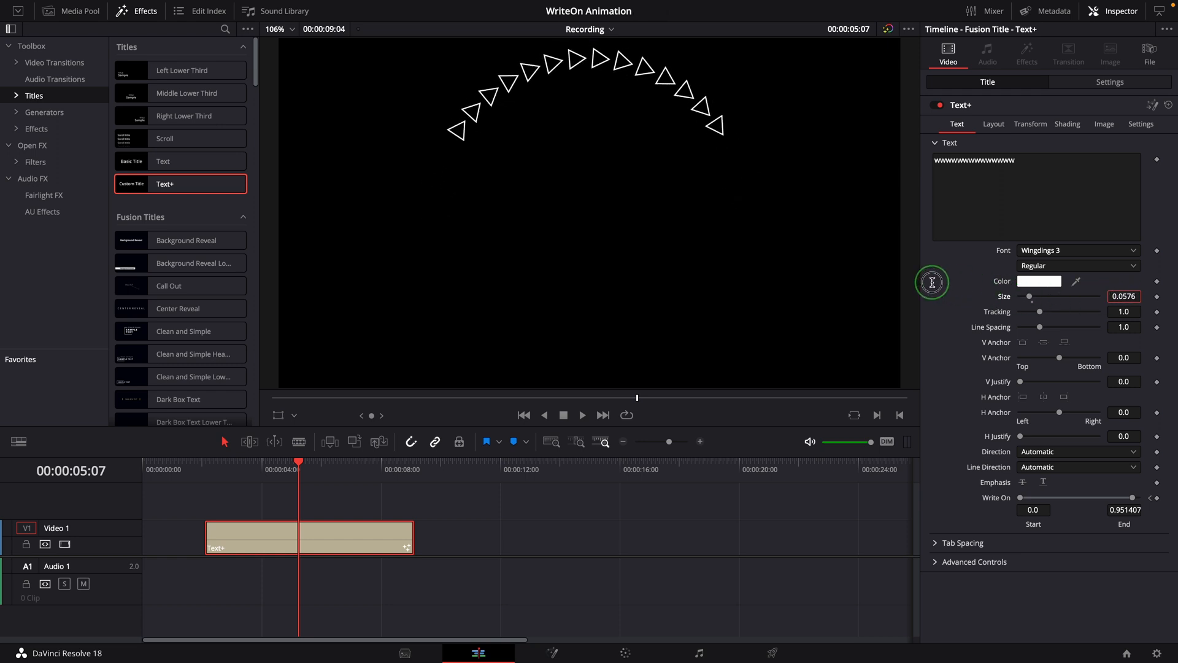
left_click(1037, 166)
type("www")
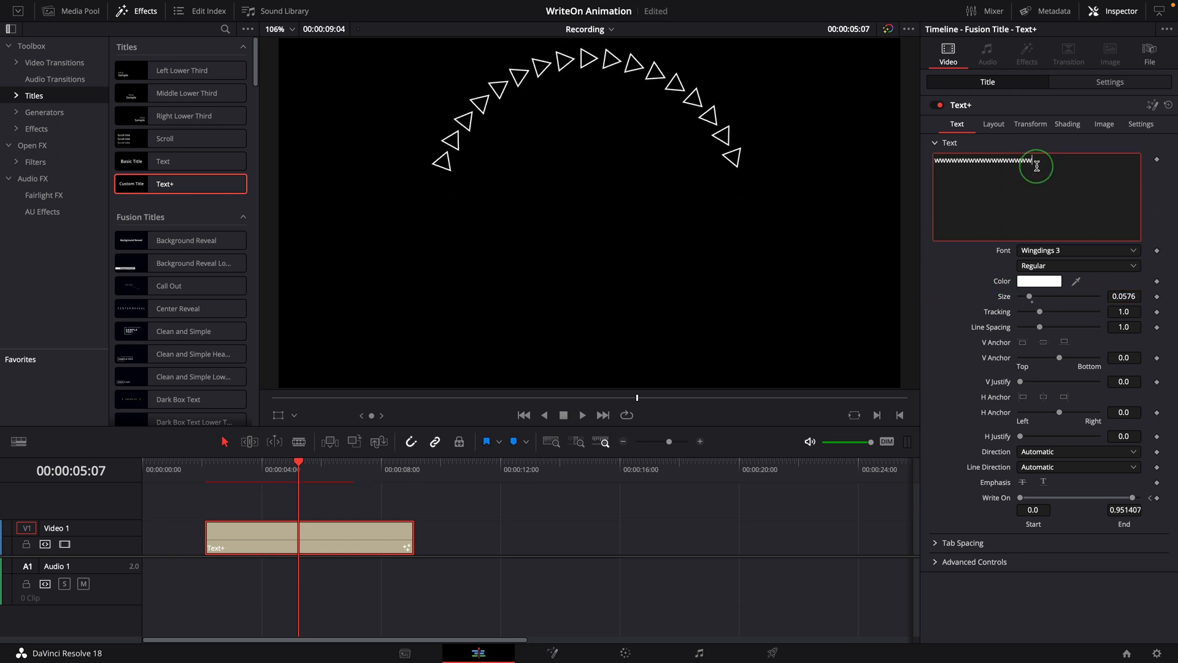
Set the circle layout's width to 0.247 and play back the animation from the start of the clip.
left_click(994, 125)
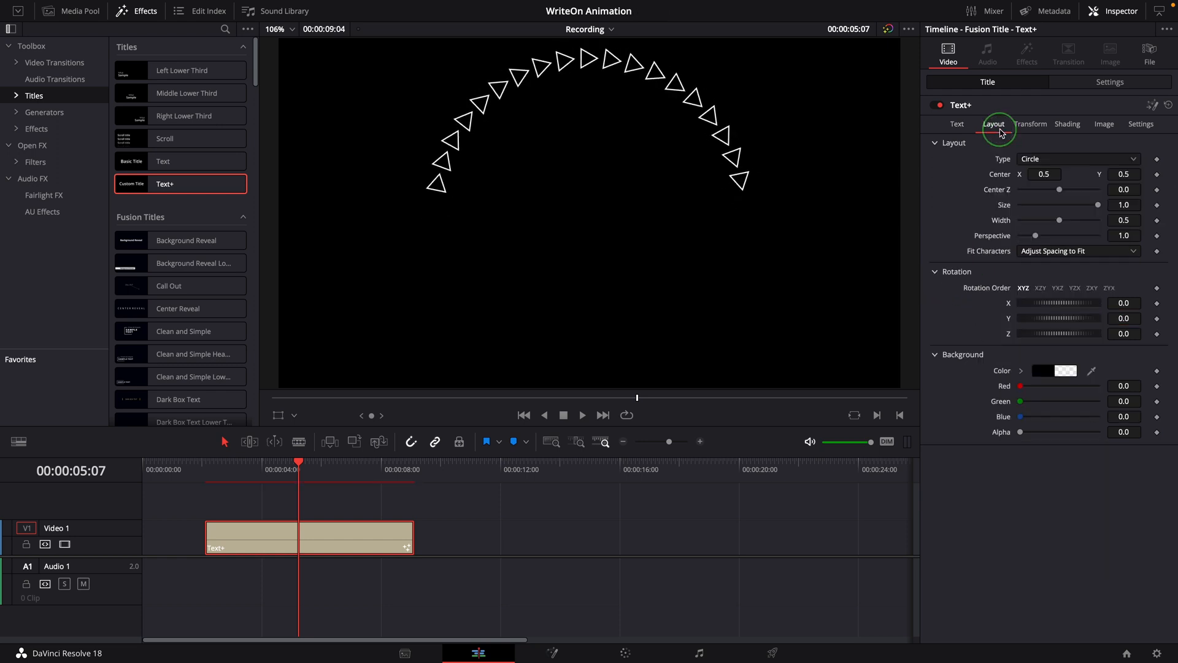
left_click_drag(1099, 219, 979, 232)
left_click(209, 468)
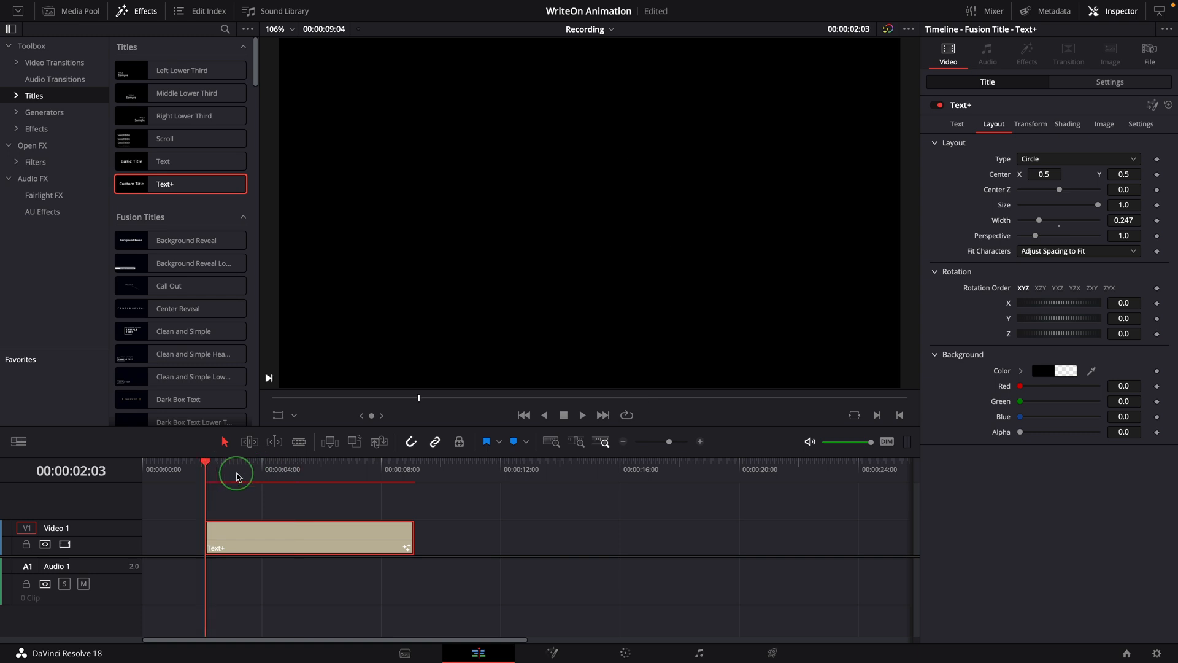
key("space")
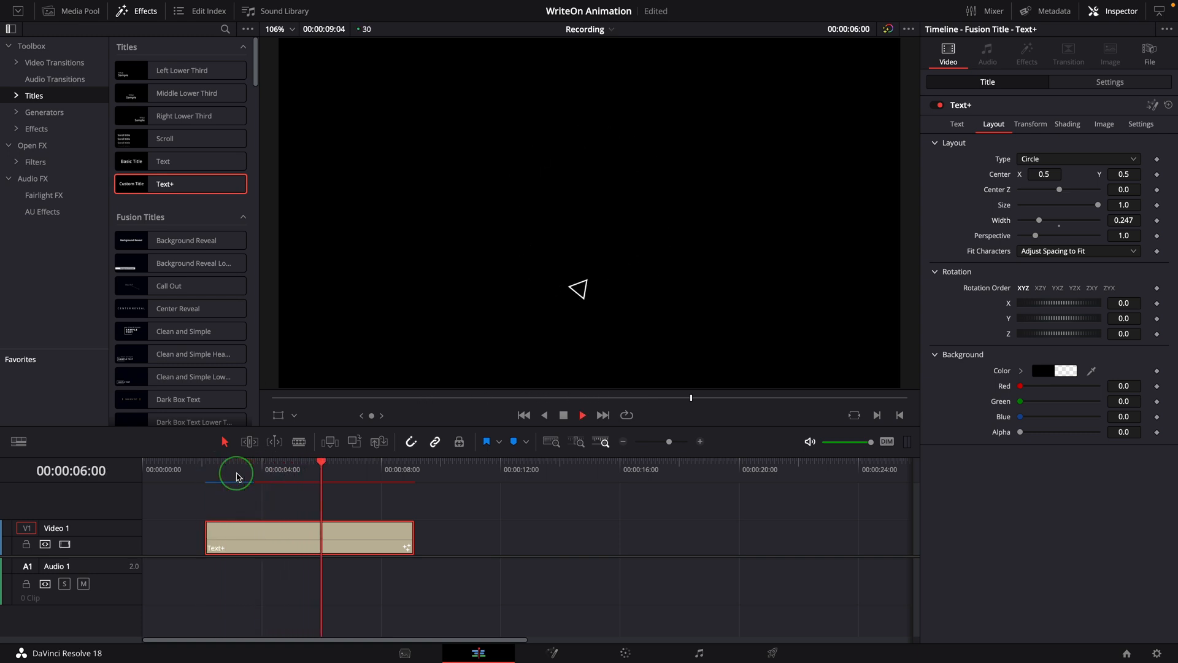
key("space")
left_click(206, 464)
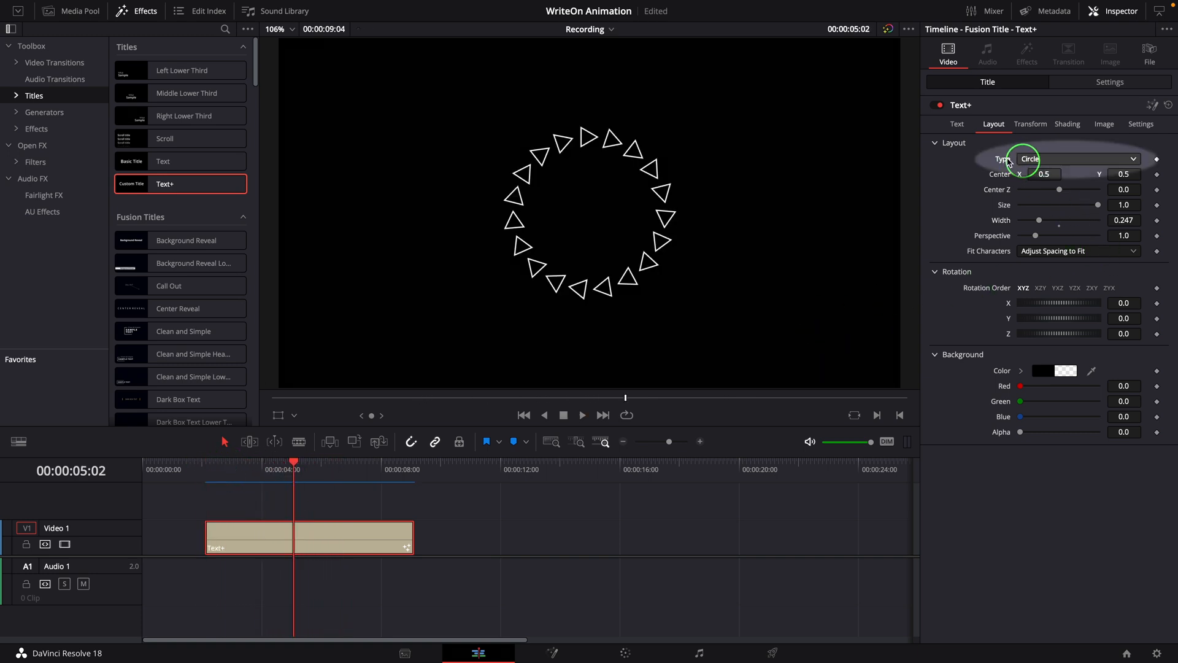
Change the Text+ layout type to Path and show the Fusion Overlay in the viewer.
left_click(1082, 161)
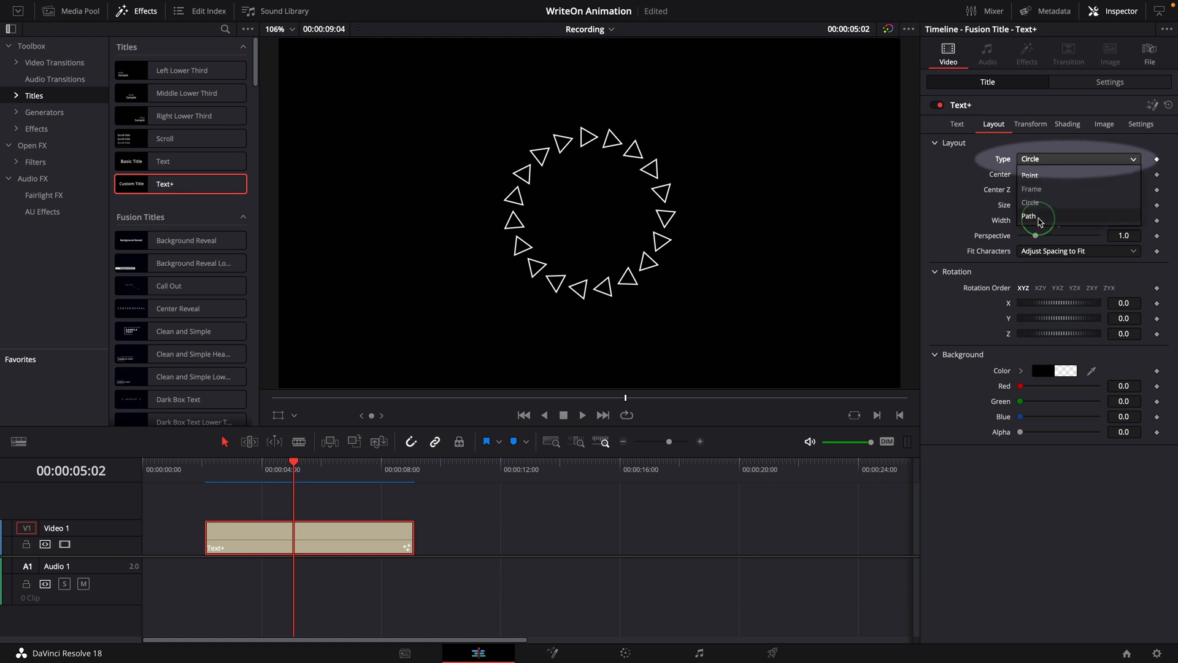
left_click(1031, 216)
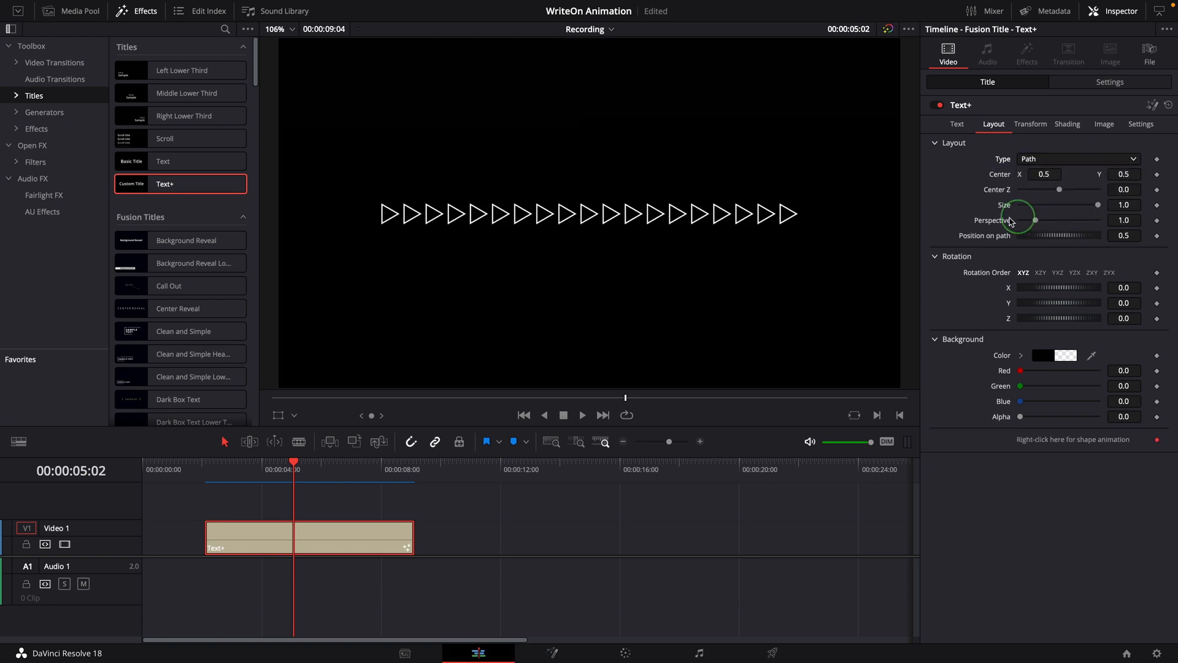
left_click(295, 417)
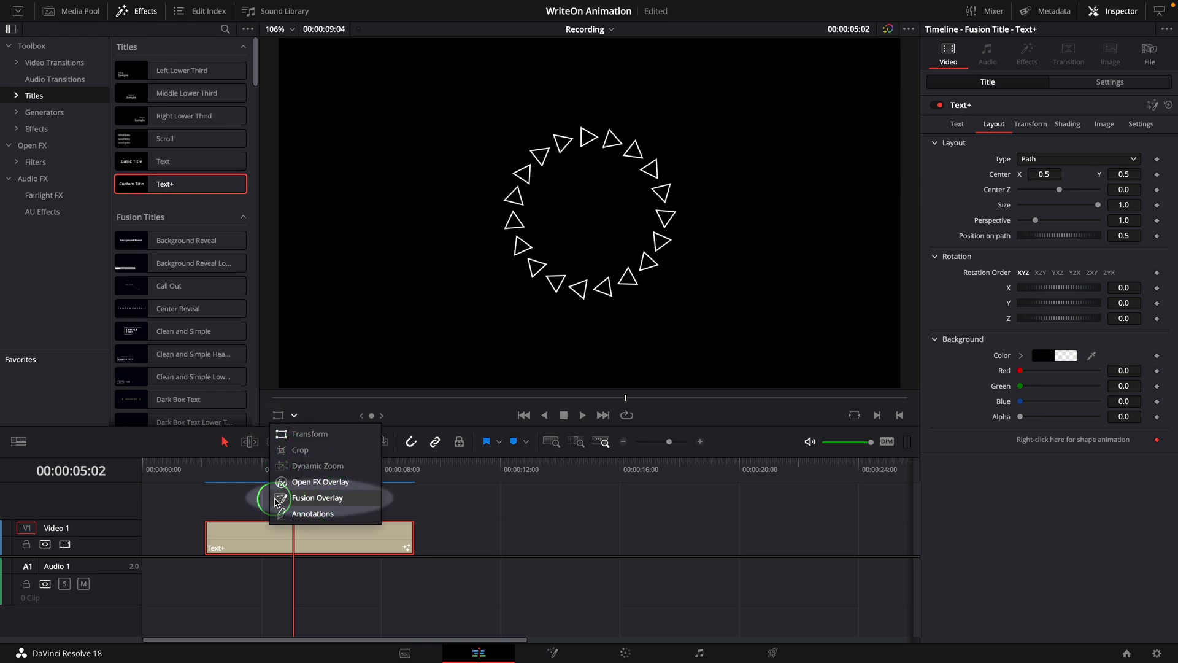
left_click(319, 499)
Draw a wavy nine-point path for the arrows from left to right across the lower middle of the frame.
left_click(367, 290)
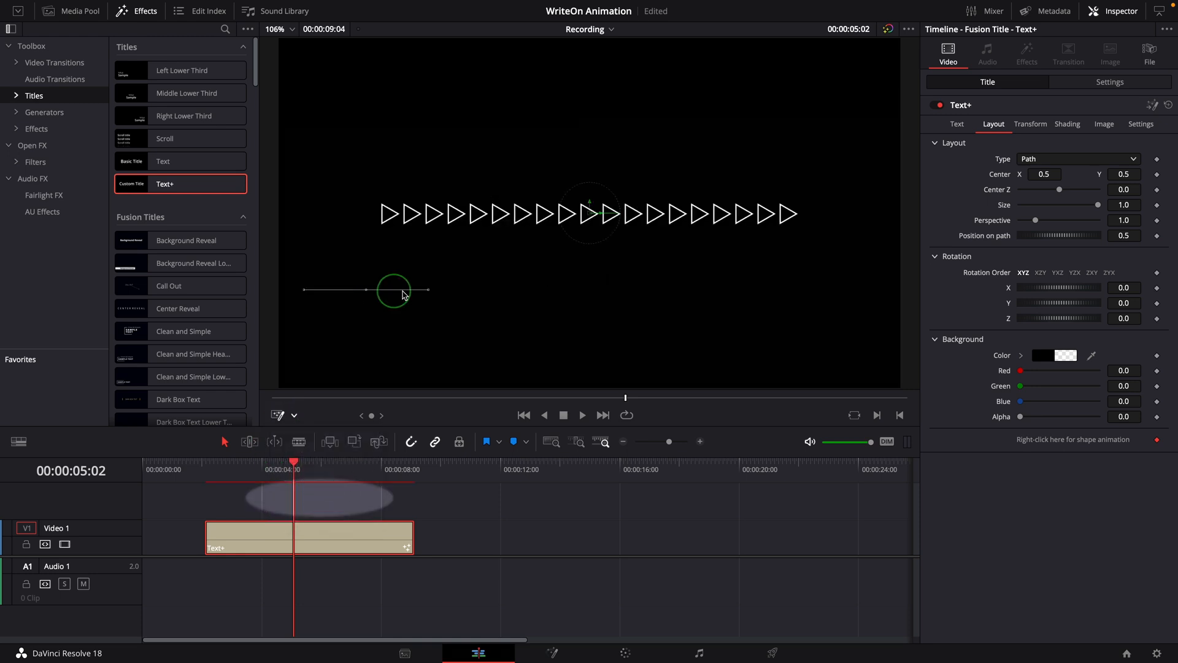
left_click(439, 291)
left_click(502, 233)
left_click(590, 230)
left_click(670, 270)
left_click(720, 251)
left_click(780, 277)
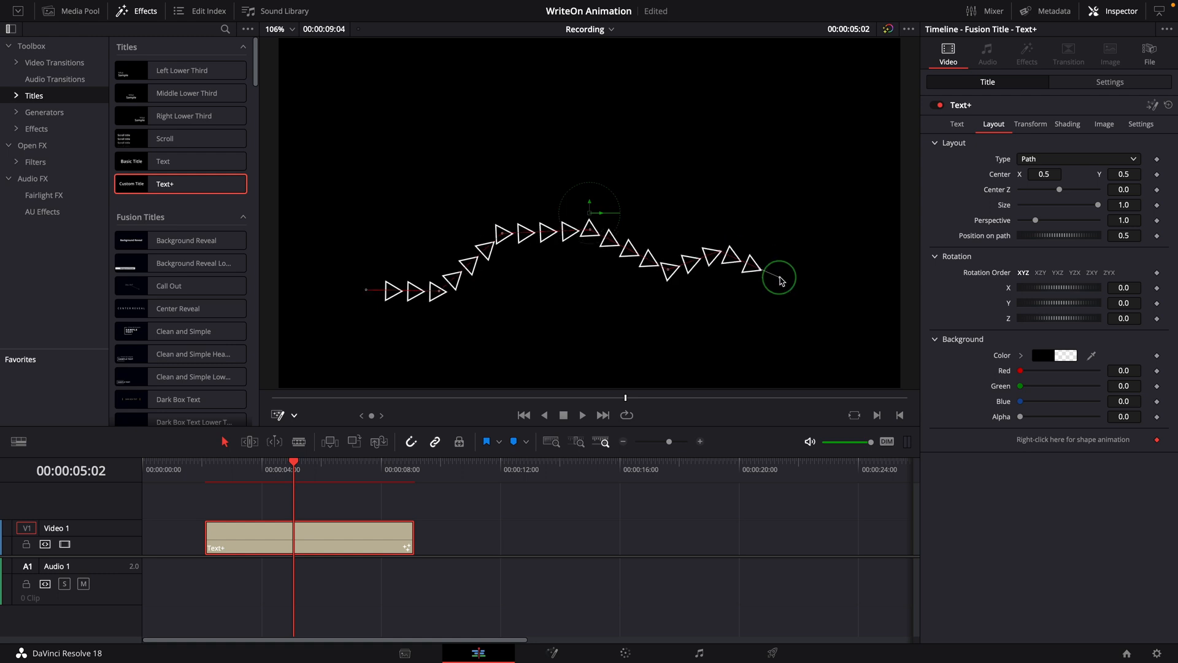
left_click(815, 238)
left_click(855, 238)
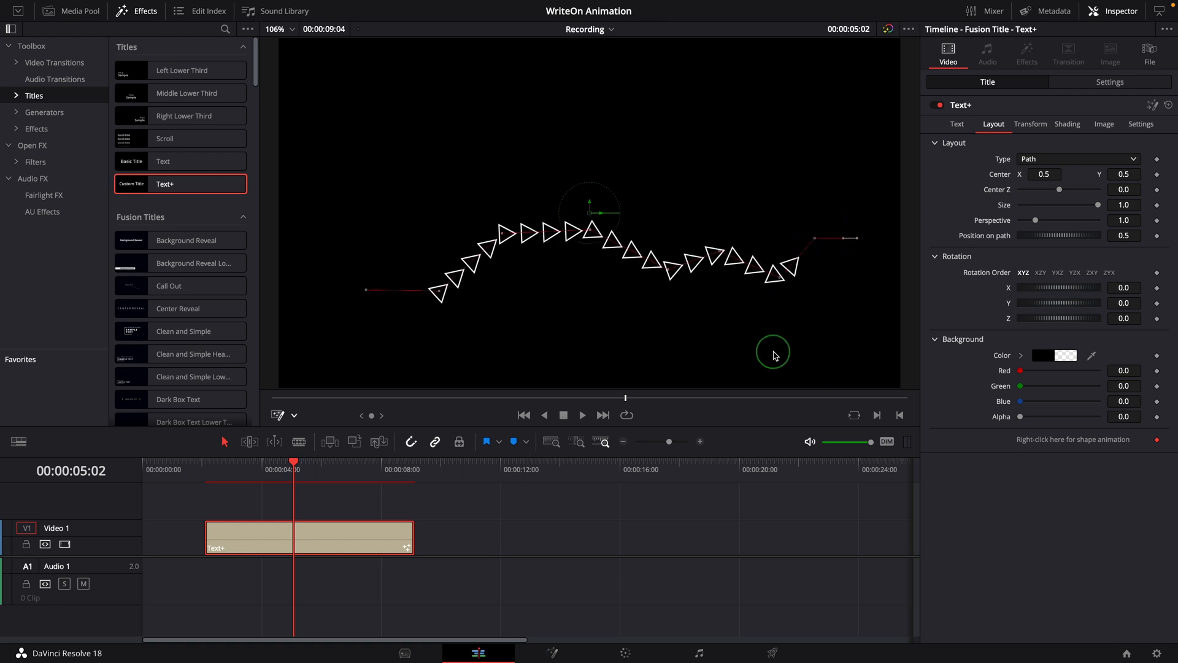
Set the path to Modify Only mode and smooth the point near the middle of the frame.
right_click(586, 271)
mouse_move(666, 298)
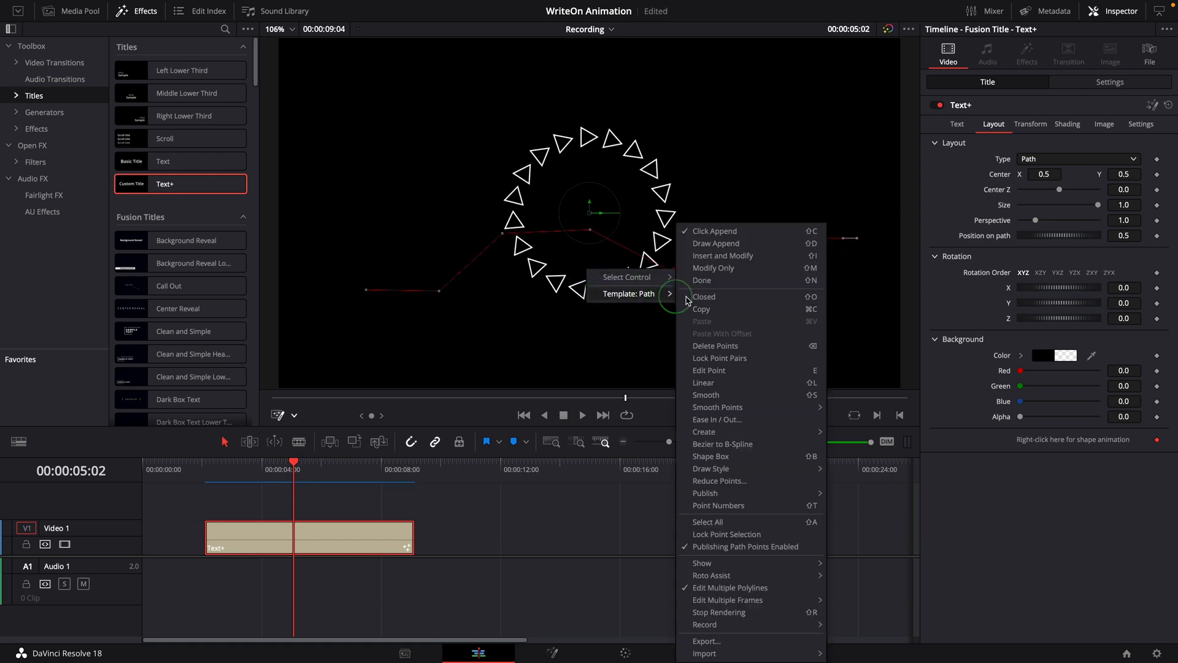
left_click(742, 271)
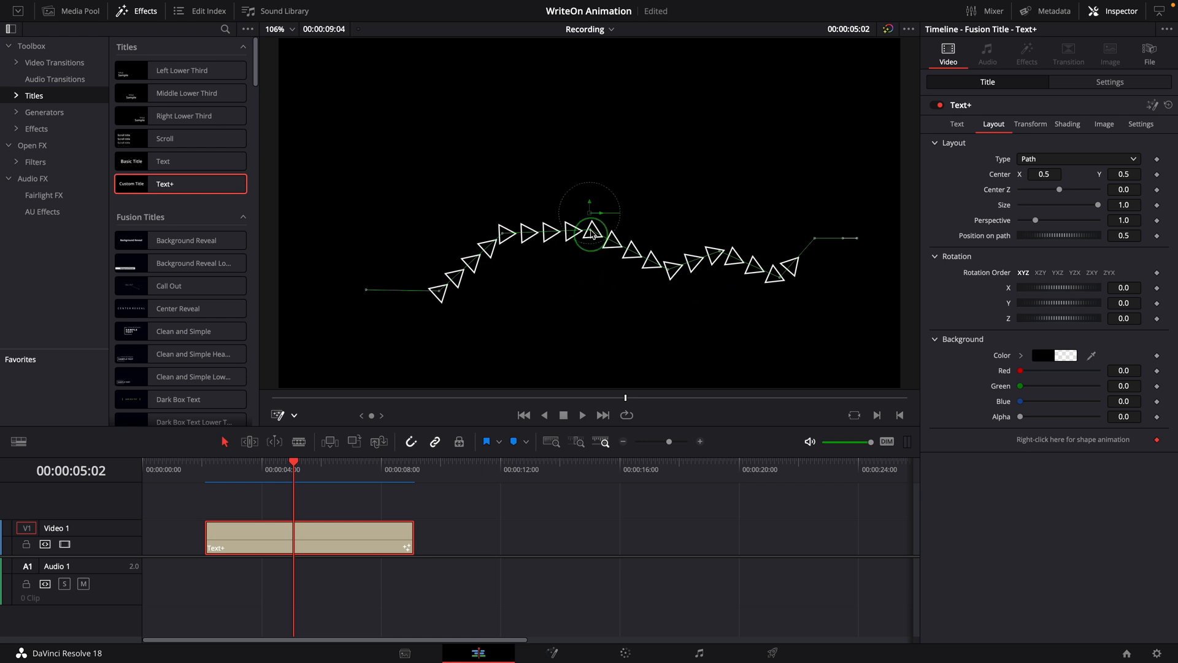
right_click(591, 235)
mouse_move(636, 256)
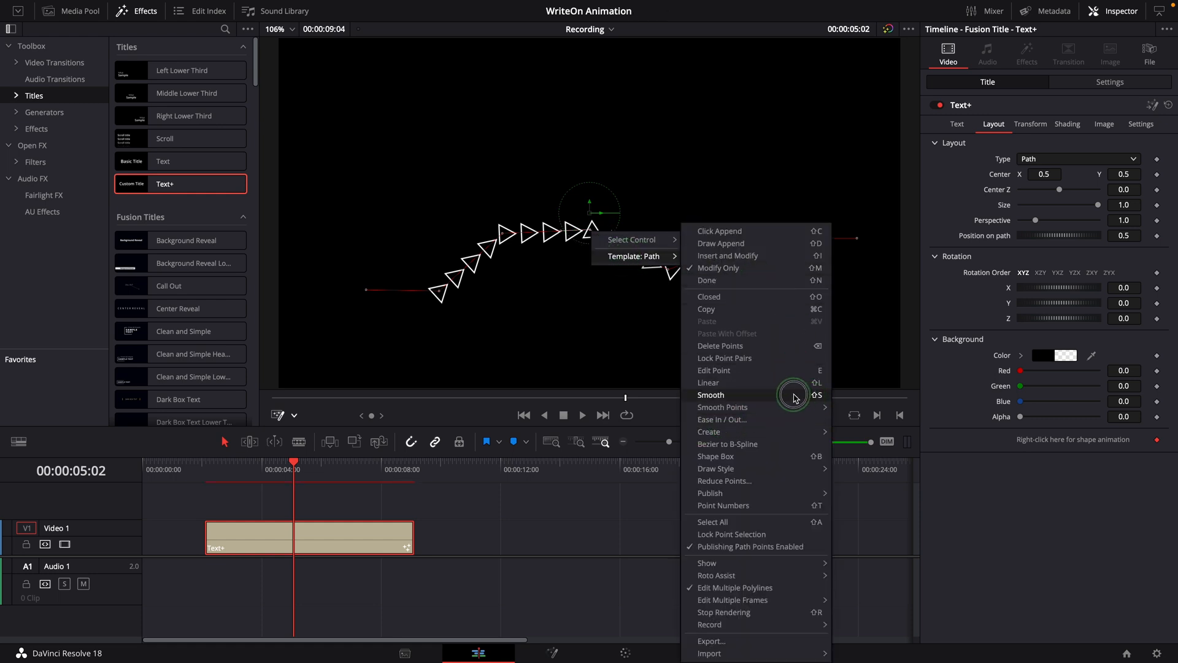
left_click(794, 398)
Select all points of the path and smooth them.
right_click(527, 256)
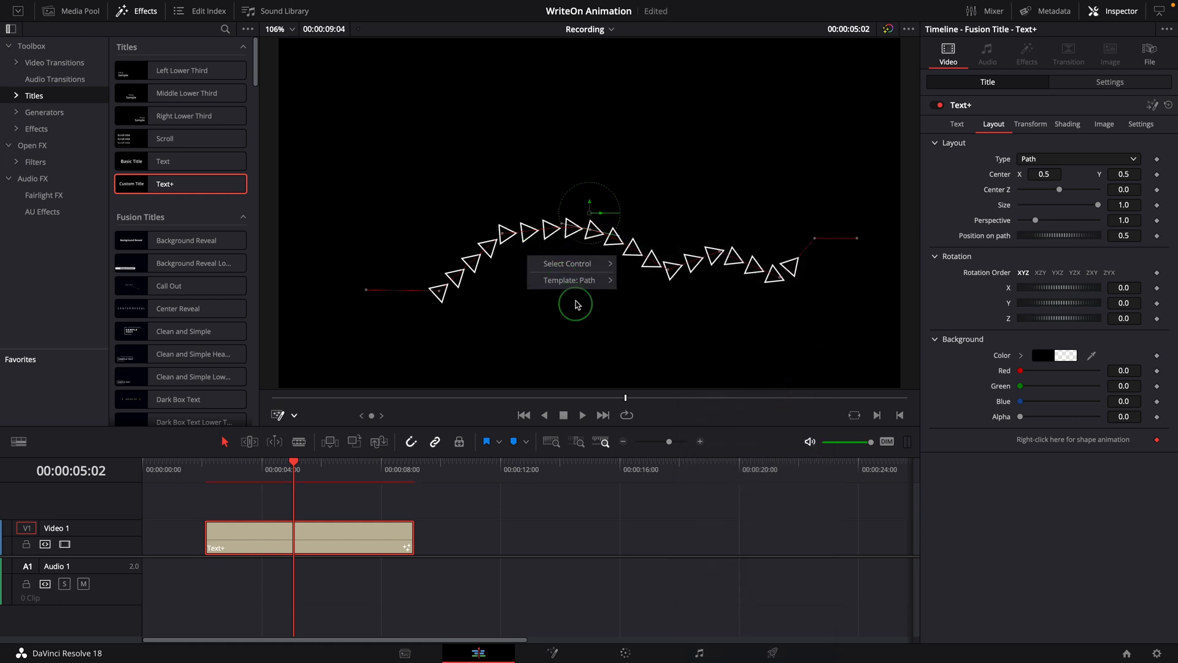
mouse_move(571, 280)
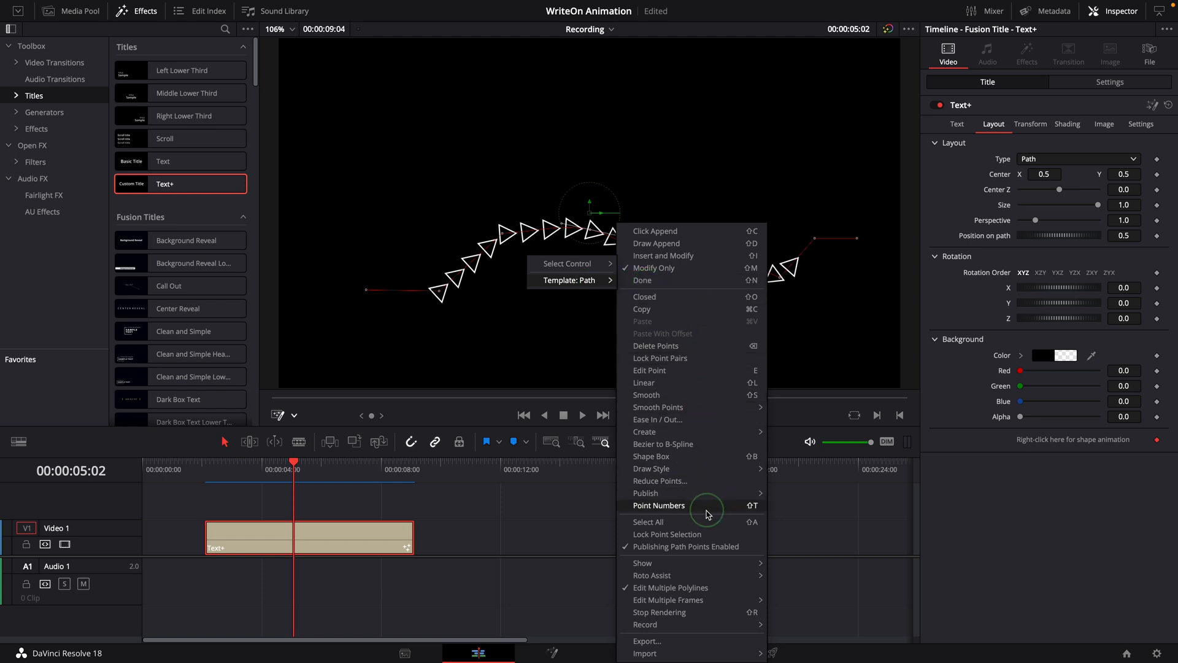
left_click(731, 523)
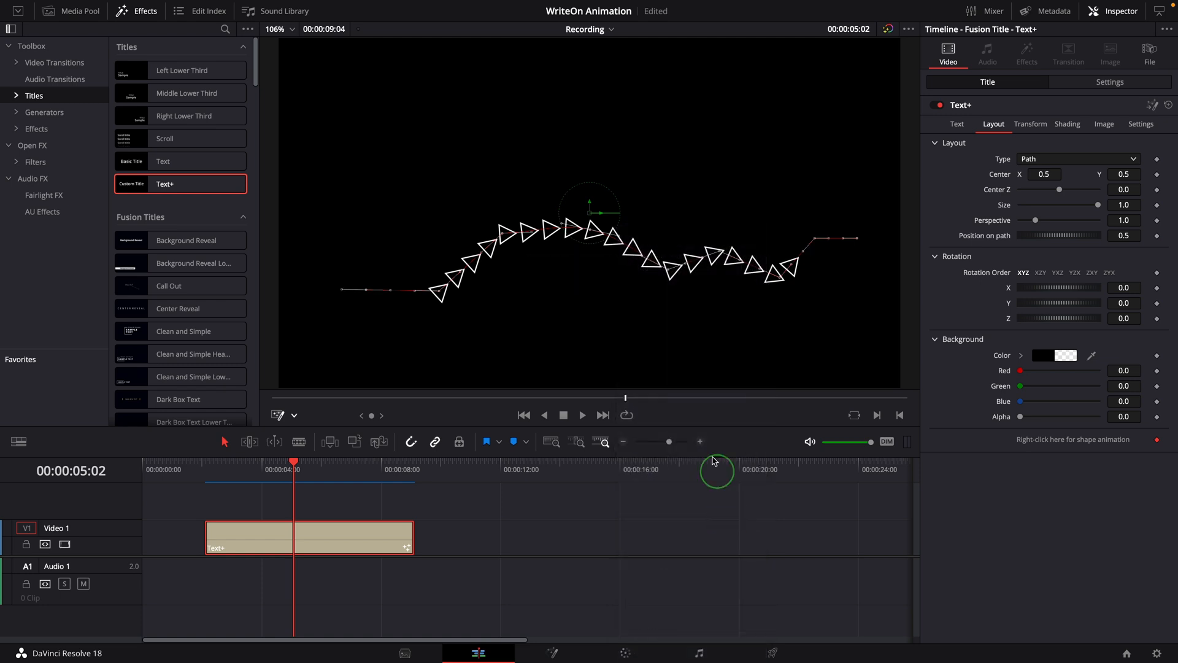
right_click(571, 260)
mouse_move(599, 284)
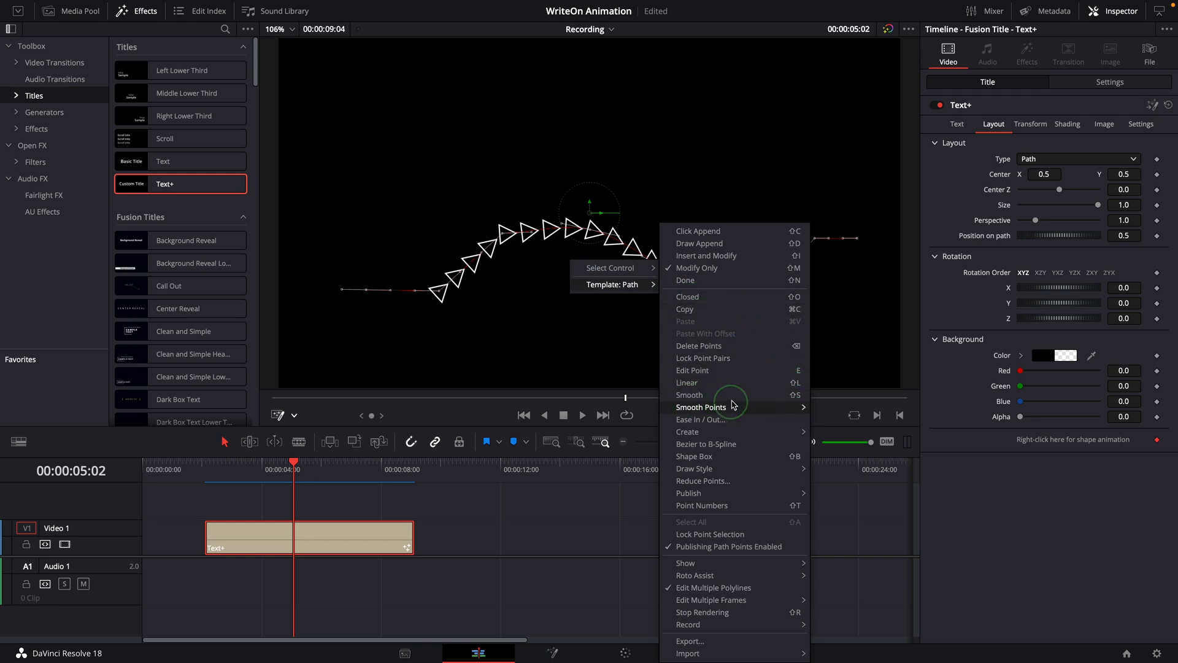
left_click(732, 395)
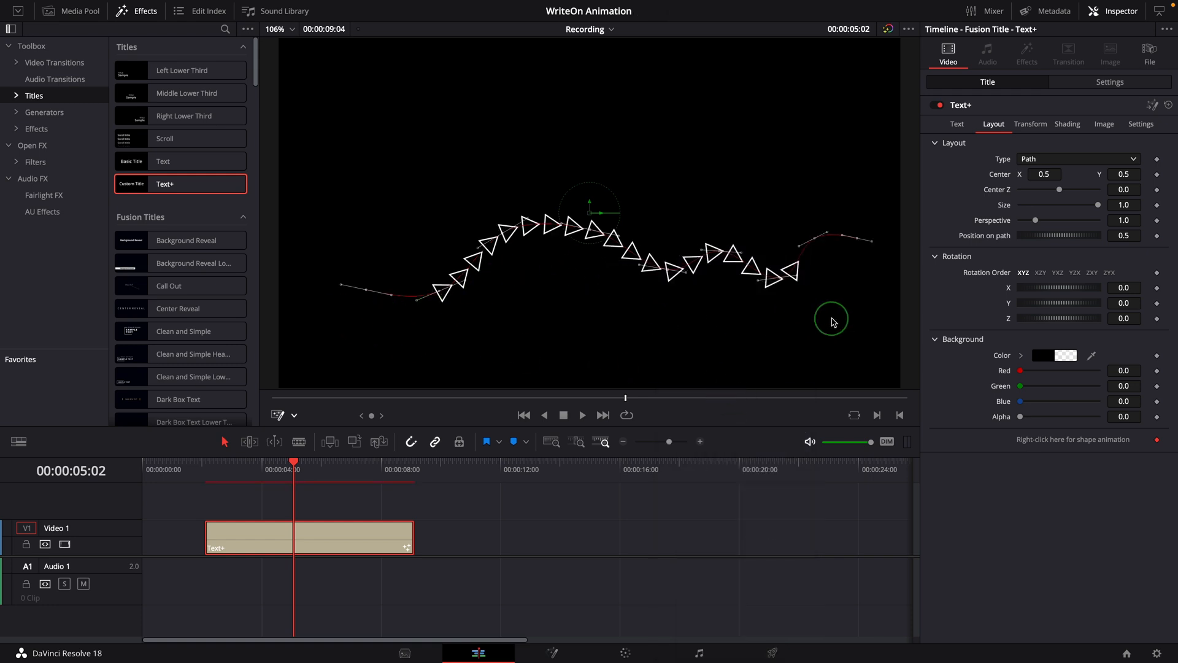
Finish editing the path by setting its mode to Done.
right_click(569, 255)
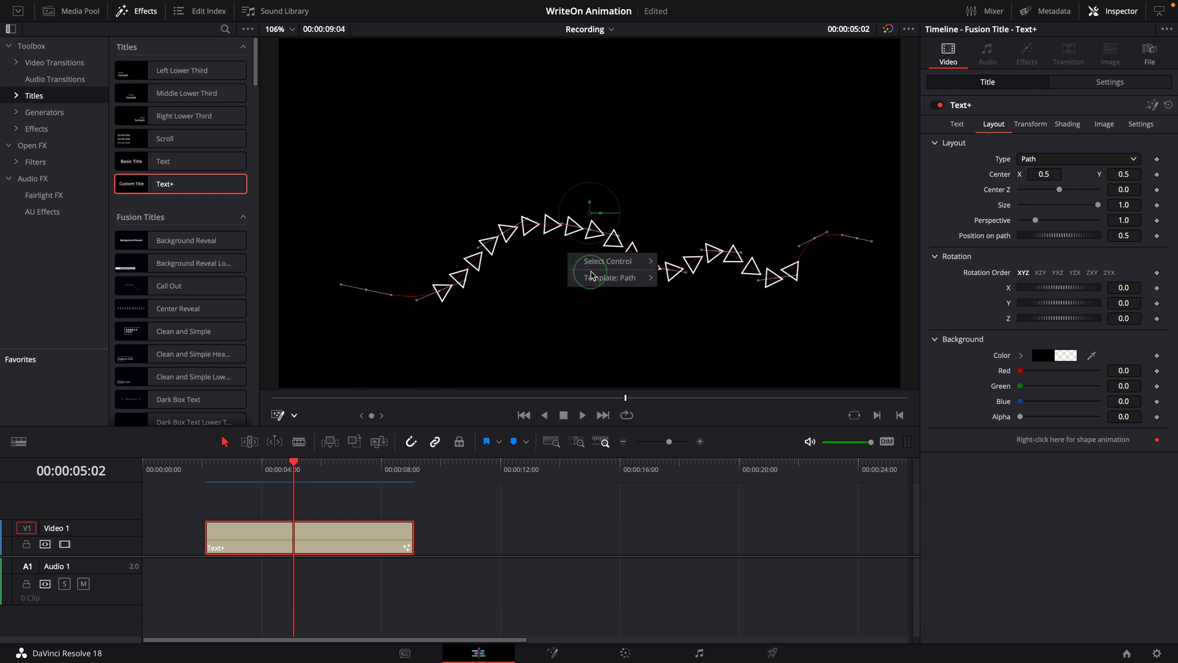
mouse_move(593, 281)
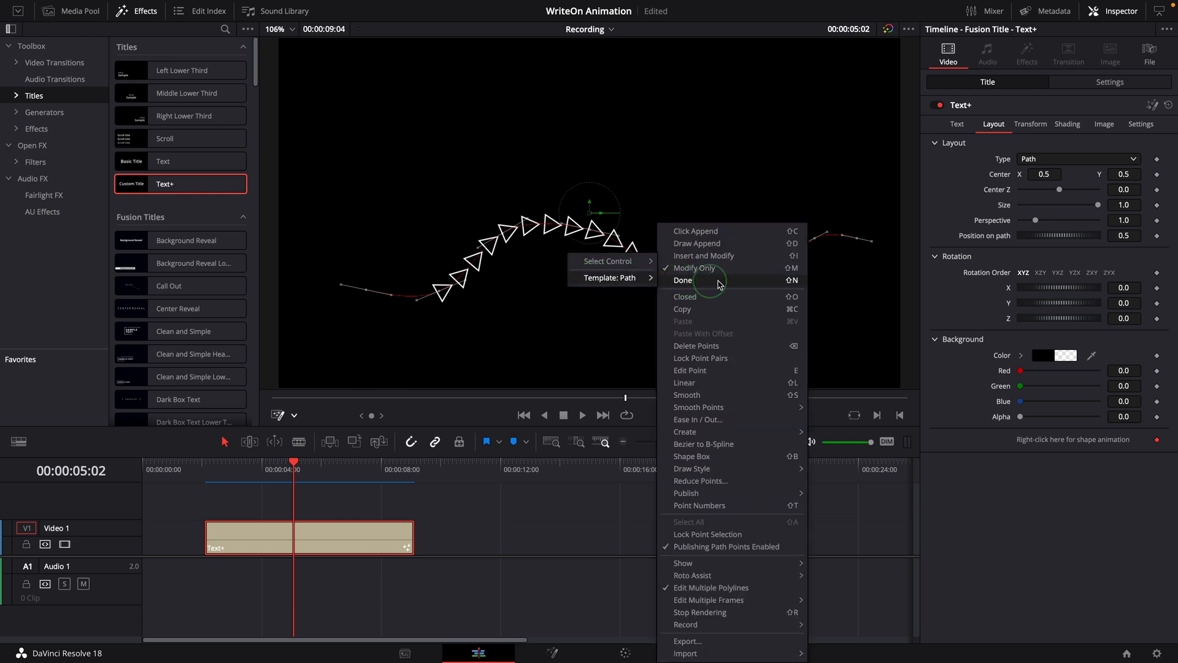
left_click(681, 280)
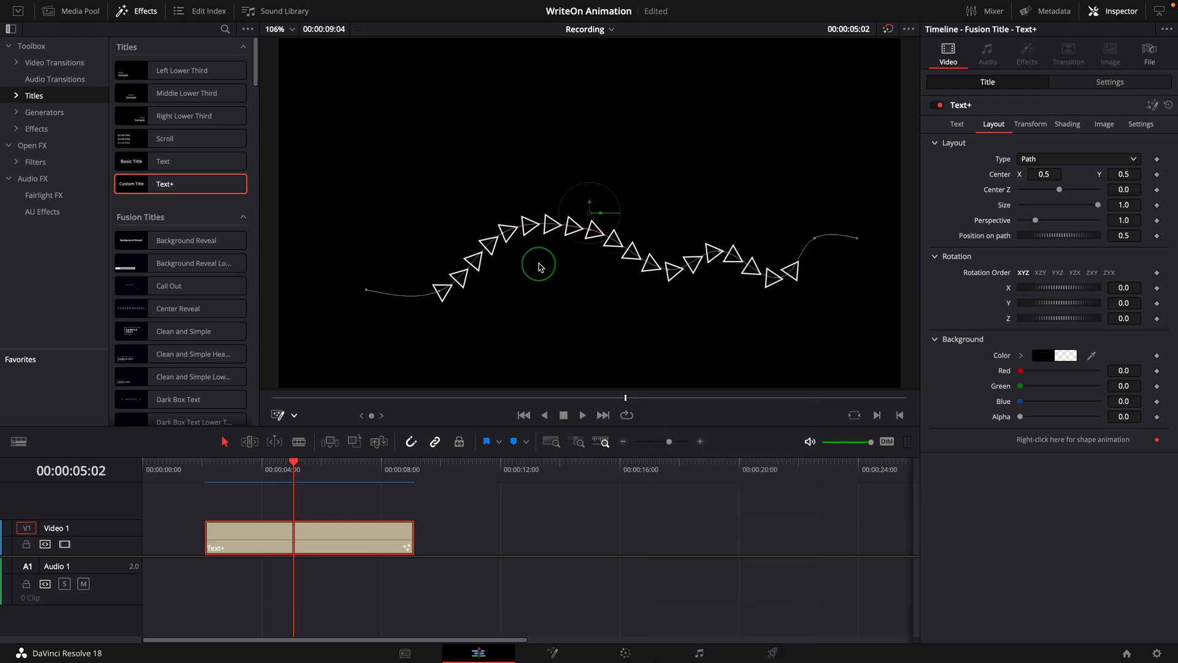
right_click(540, 265)
mouse_move(589, 296)
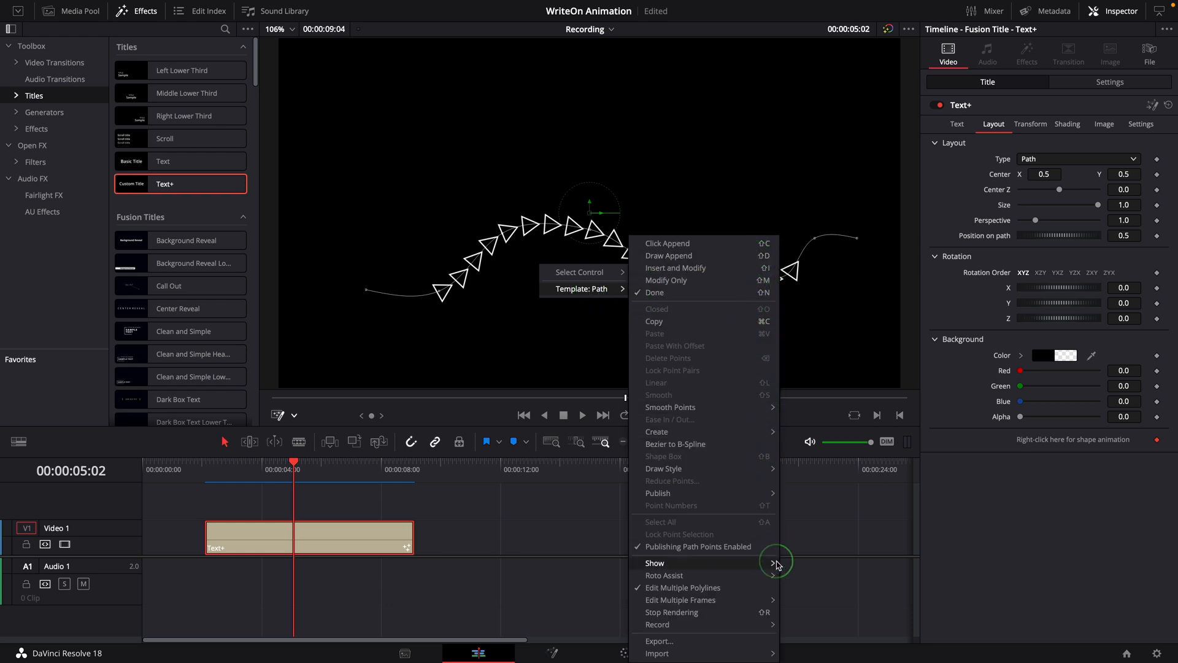
left_click(779, 188)
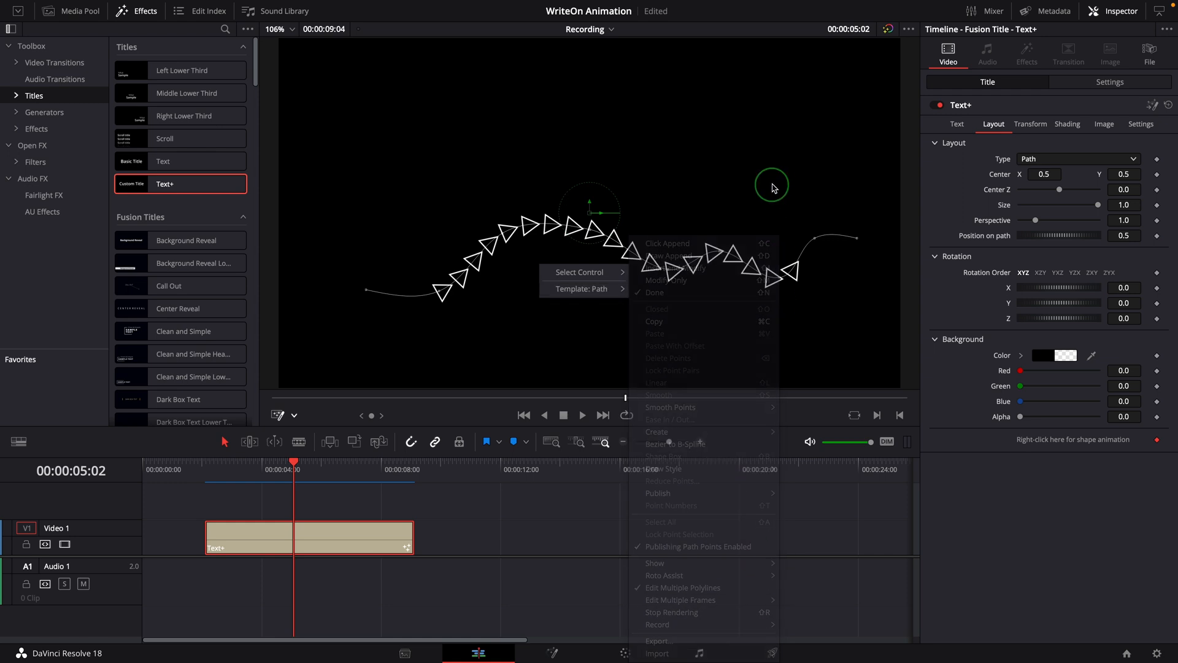
left_click(859, 236)
Set the arrows' text size to 0.0306 and add w characters until they fill the whole path, then play from the clip's start.
left_click(958, 124)
left_click(1063, 199)
type("wwwwwwwwwwwwwwwwwwww")
left_click_drag(1135, 300, 969, 308)
left_click(1088, 163)
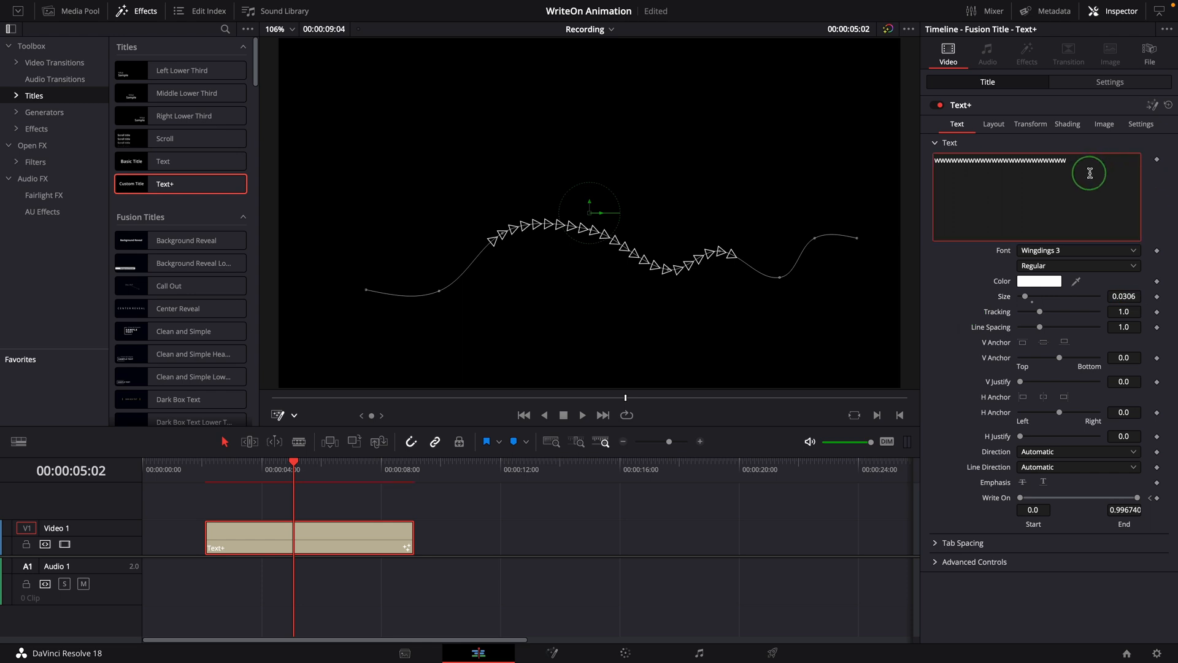
type("wwwwwwwwwwwwwwwwwwwwwwwwwwwwwwwwwwwwwww")
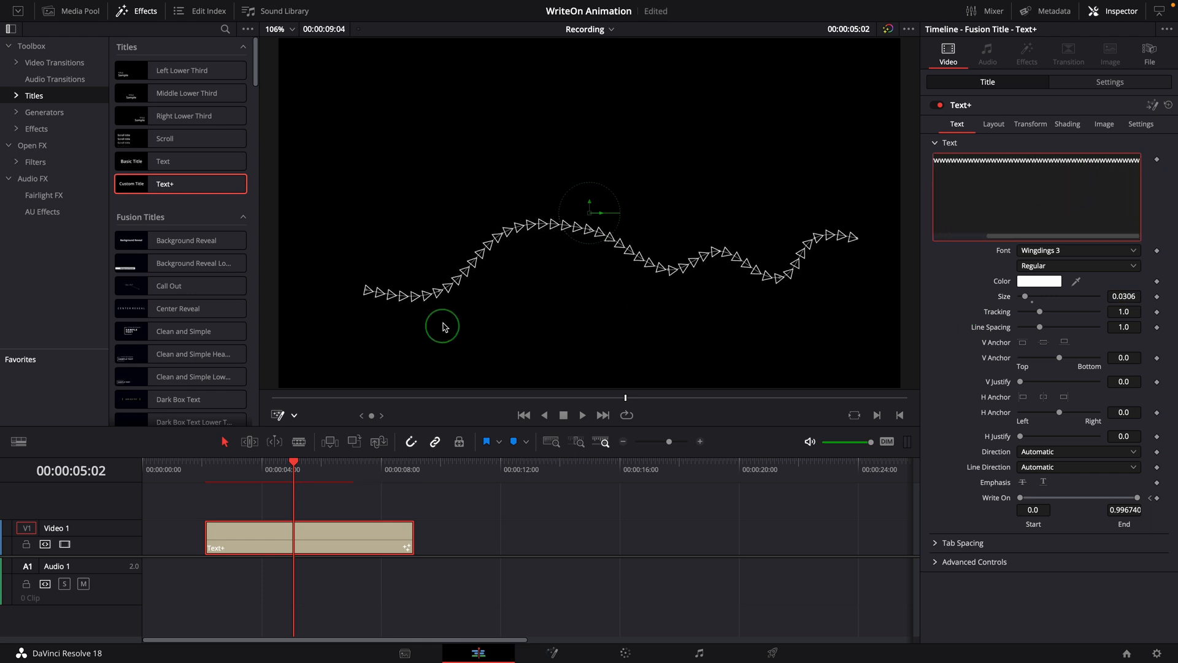
left_click(211, 469)
key("space")
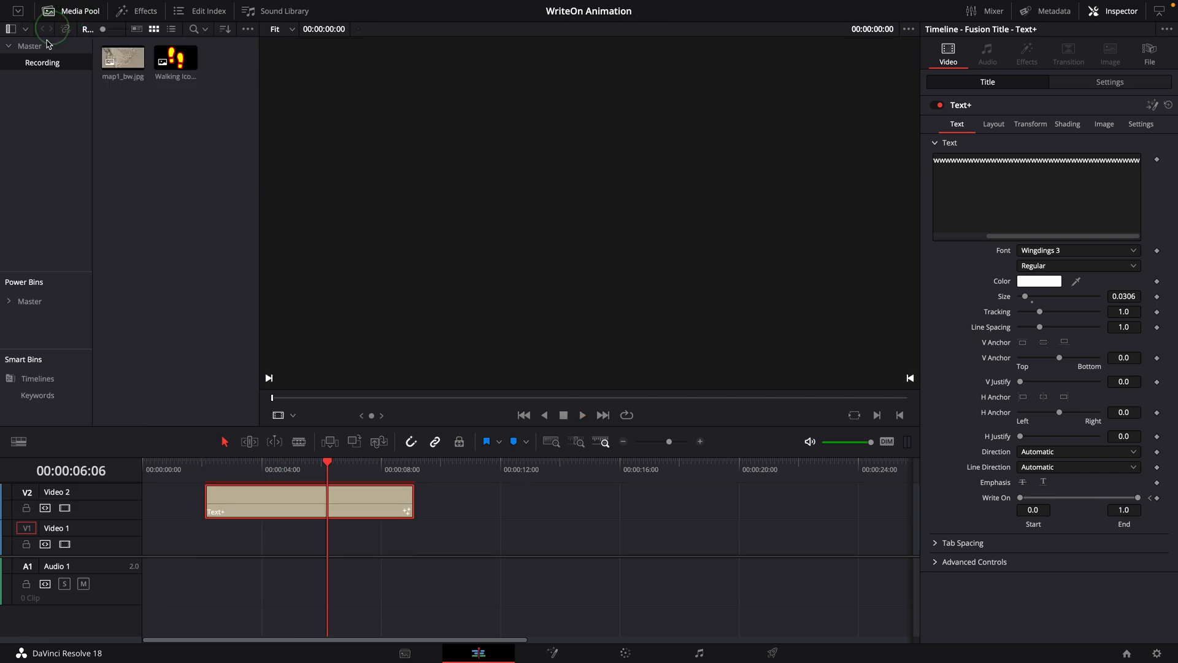
Place map1_bw.jpg on Video 1 beneath the Text+ clip, match its length to the title, and preview the arrows over the map.
left_click(123, 57)
left_click_drag(122, 57, 239, 556)
left_click_drag(210, 553, 209, 552)
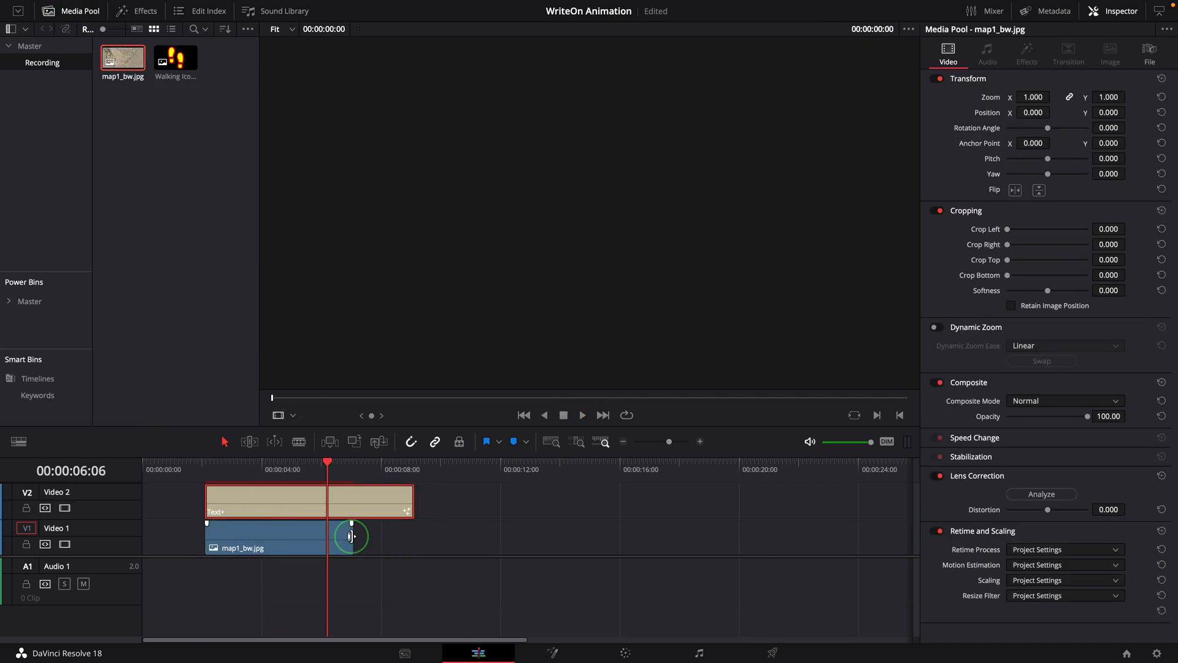
left_click_drag(351, 538, 413, 537)
left_click(216, 463)
left_click_drag(216, 463, 252, 463)
left_click(436, 372)
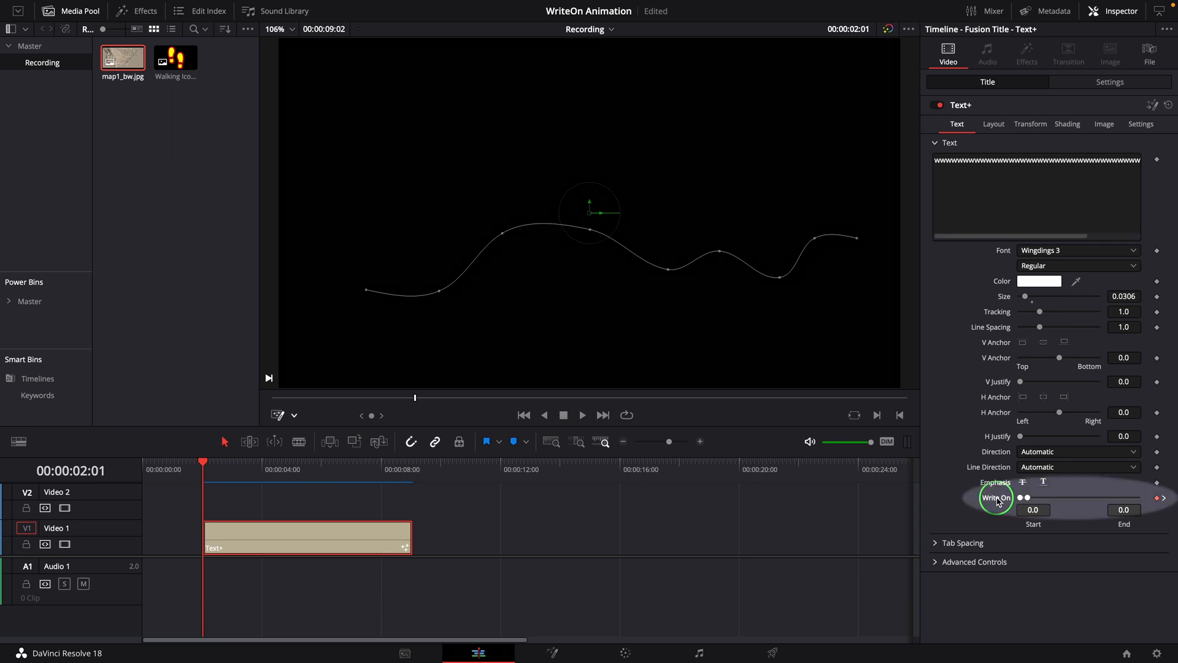
Reset the Text+ clip's Write On range to its default with the playhead at the clip's start.
double_click(997, 500)
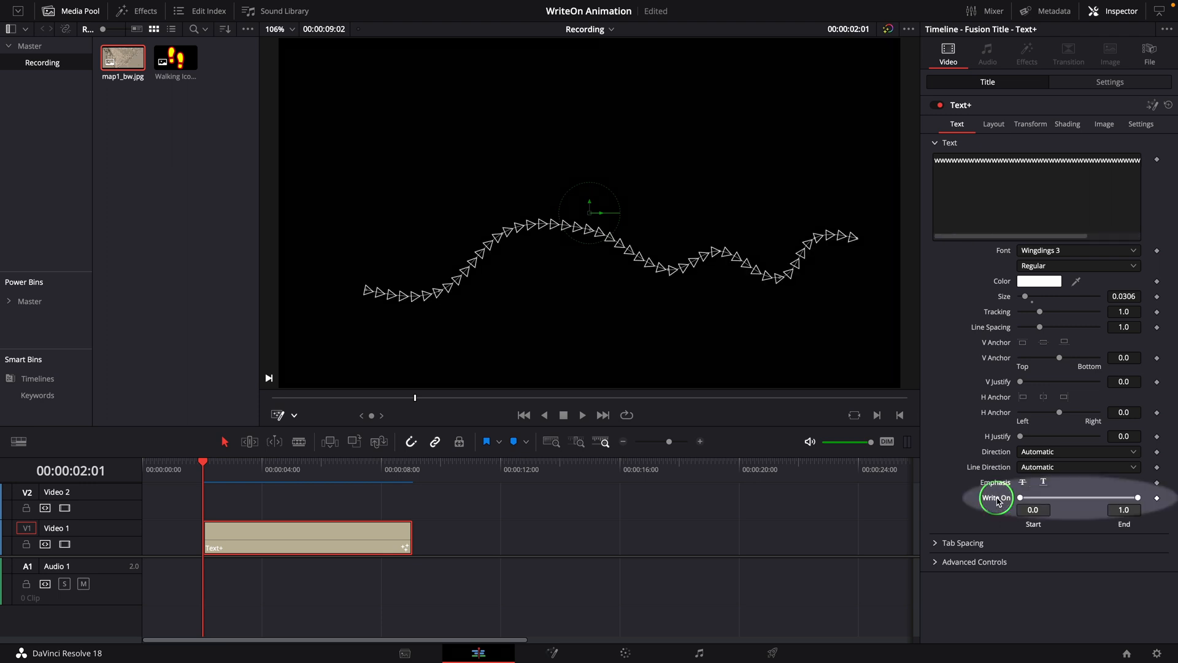
mouse_move(204, 465)
left_mouse_down()
mouse_move(397, 485)
mouse_move(208, 466)
left_mouse_up()
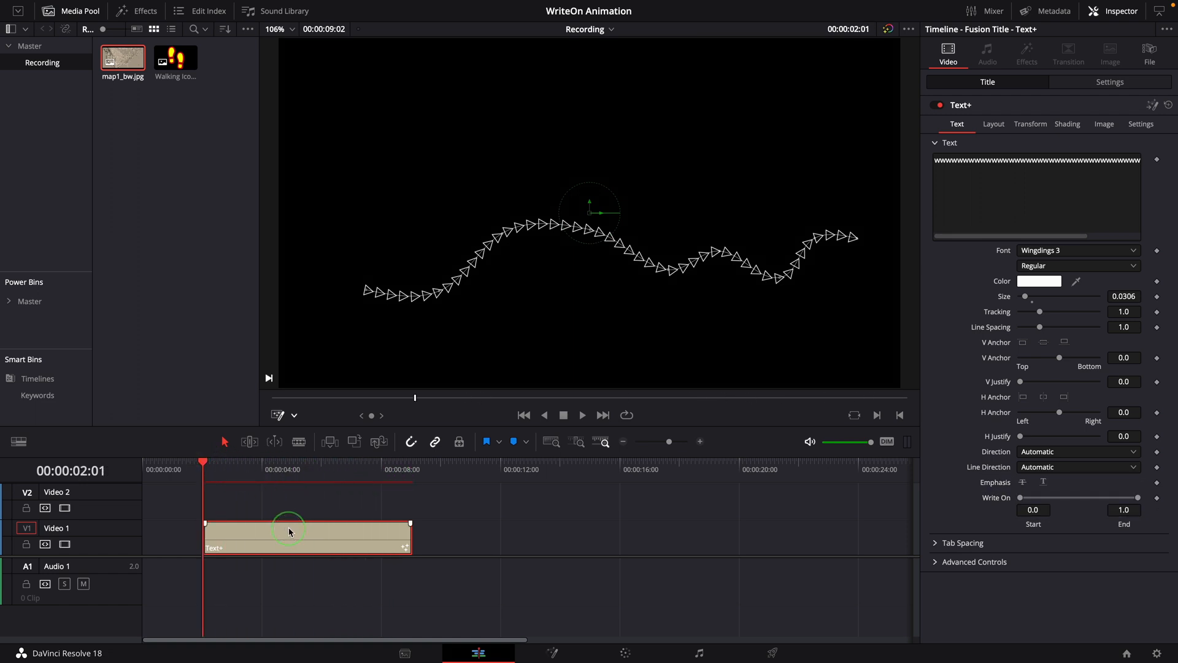
Set the Text+ layout's Position on path to -0.659 and keyframe it at the clip's start.
left_click(998, 125)
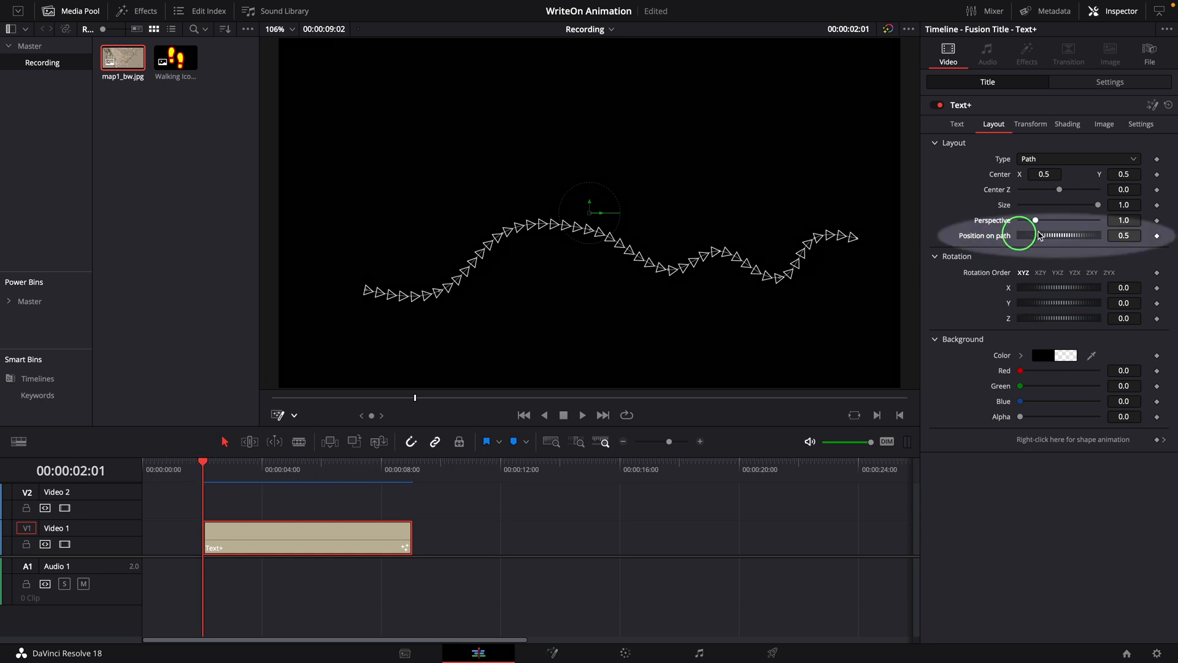
left_click_drag(1090, 239, 993, 257)
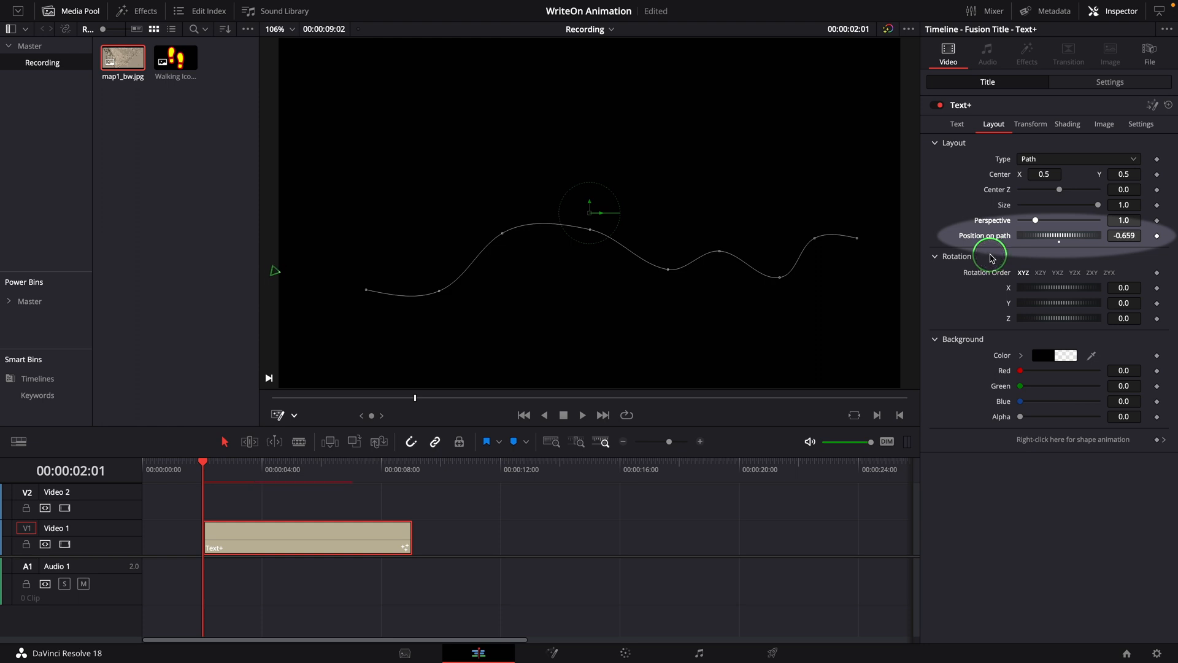
left_click(1158, 240)
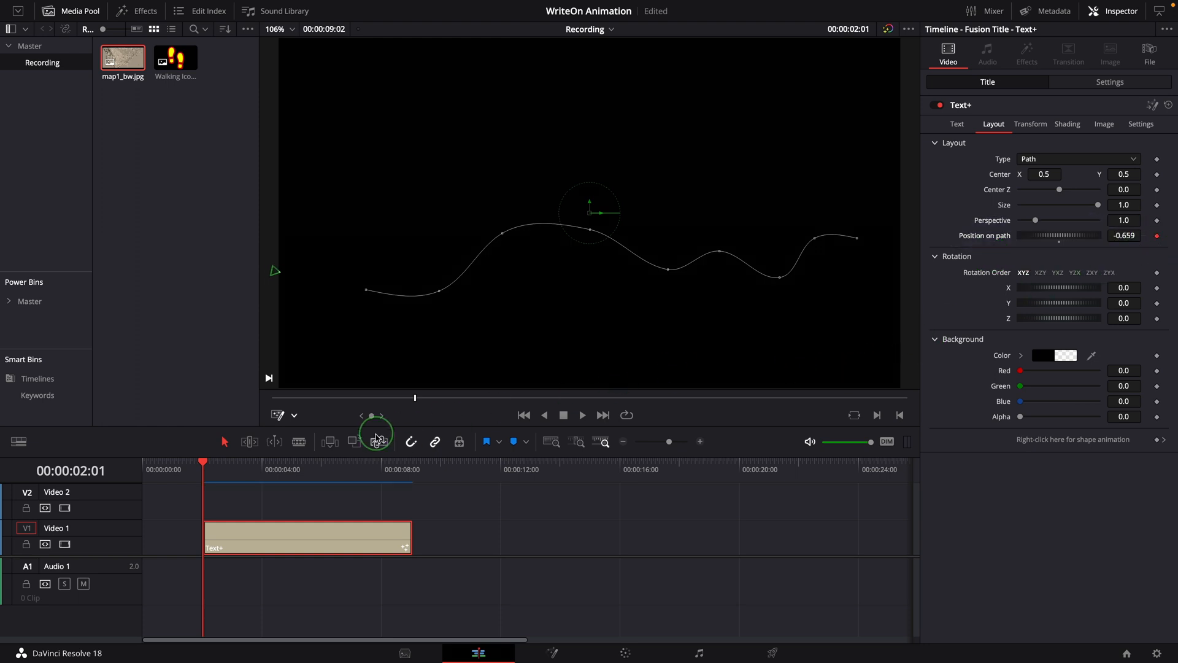
Set Position on path to 0.501 at the clip's end, then play the animation from the start.
left_click(406, 464)
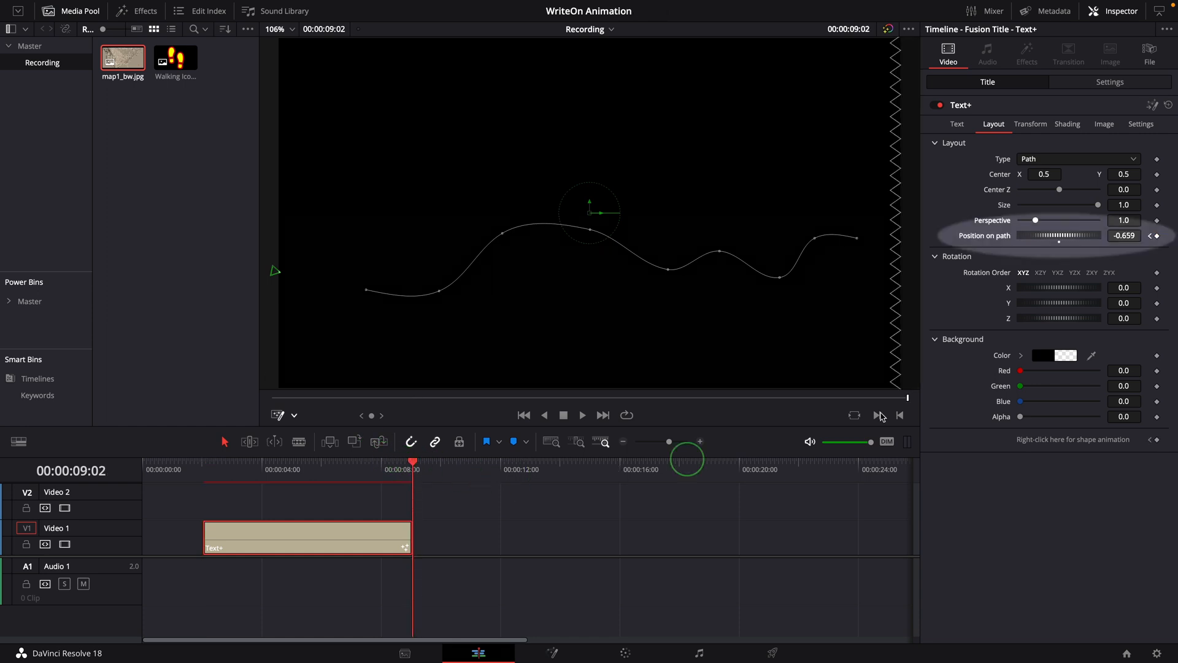
mouse_move(1069, 248)
left_mouse_down()
mouse_move(1041, 242)
mouse_move(1119, 248)
mouse_move(1043, 239)
mouse_move(1058, 239)
left_mouse_up()
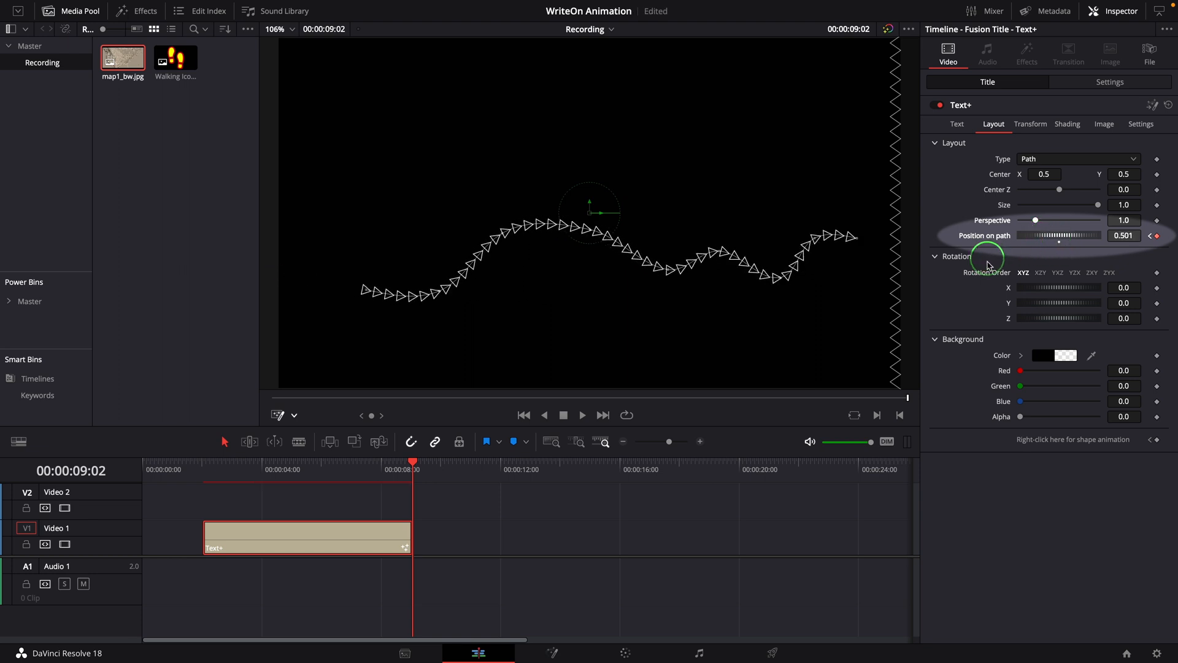
left_click(209, 469)
key("space")
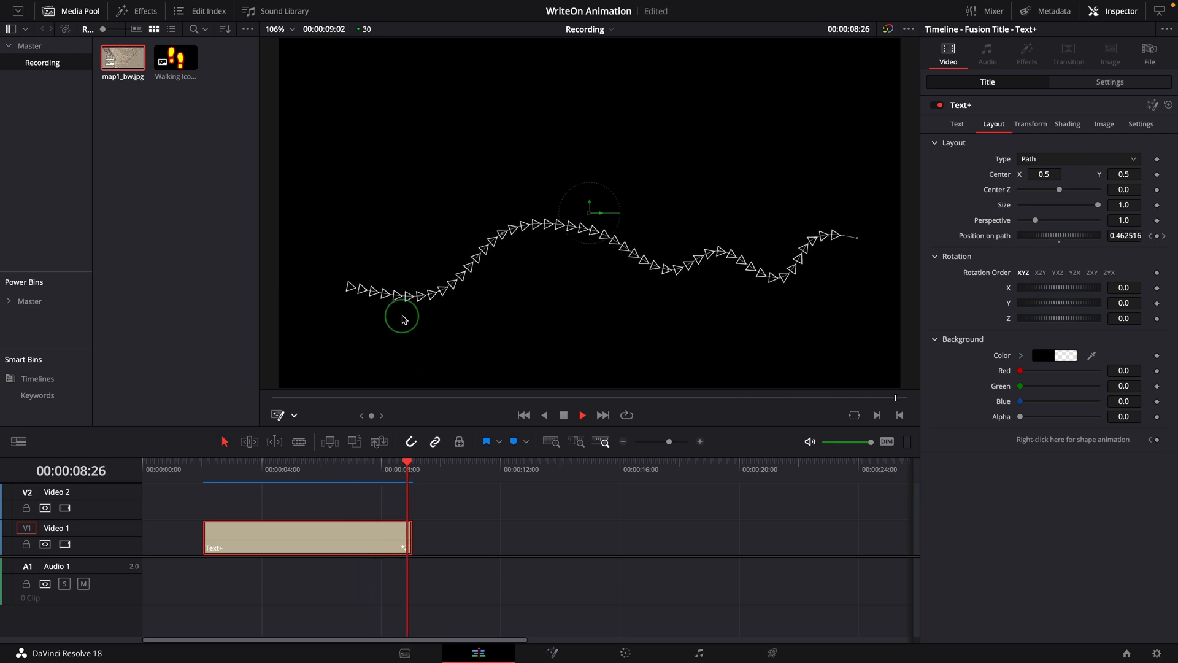
Crop the Text+ clip's left side in the viewer up to the beginning of the drawn path.
left_click_drag(274, 479, 342, 470)
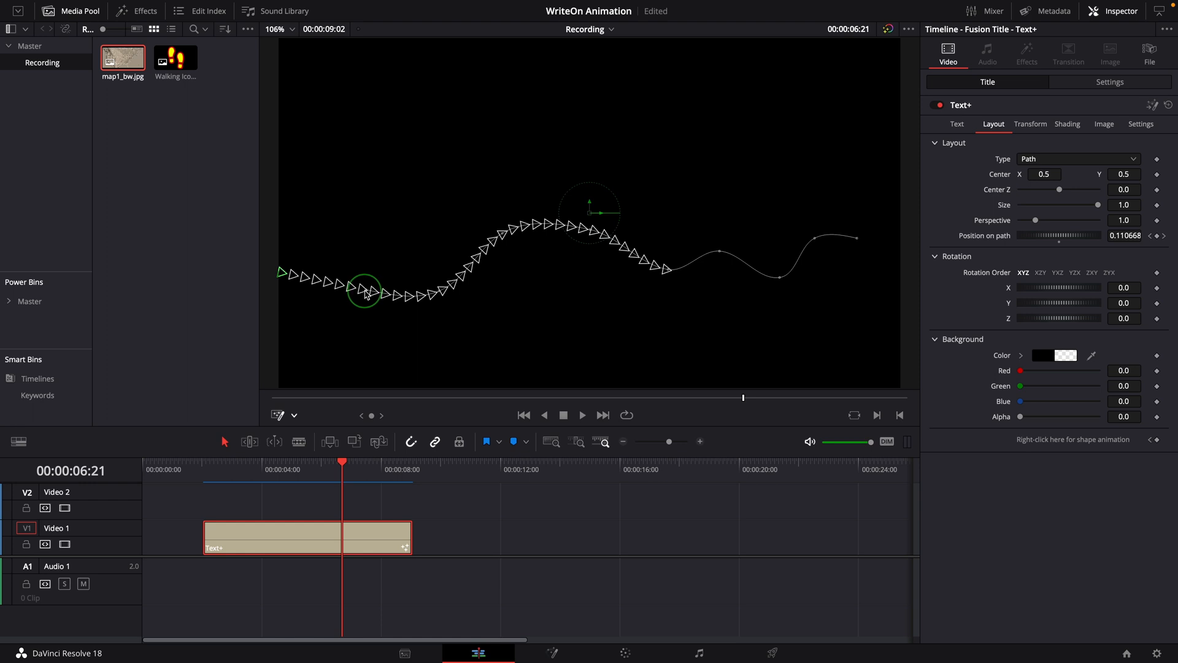
left_click(295, 417)
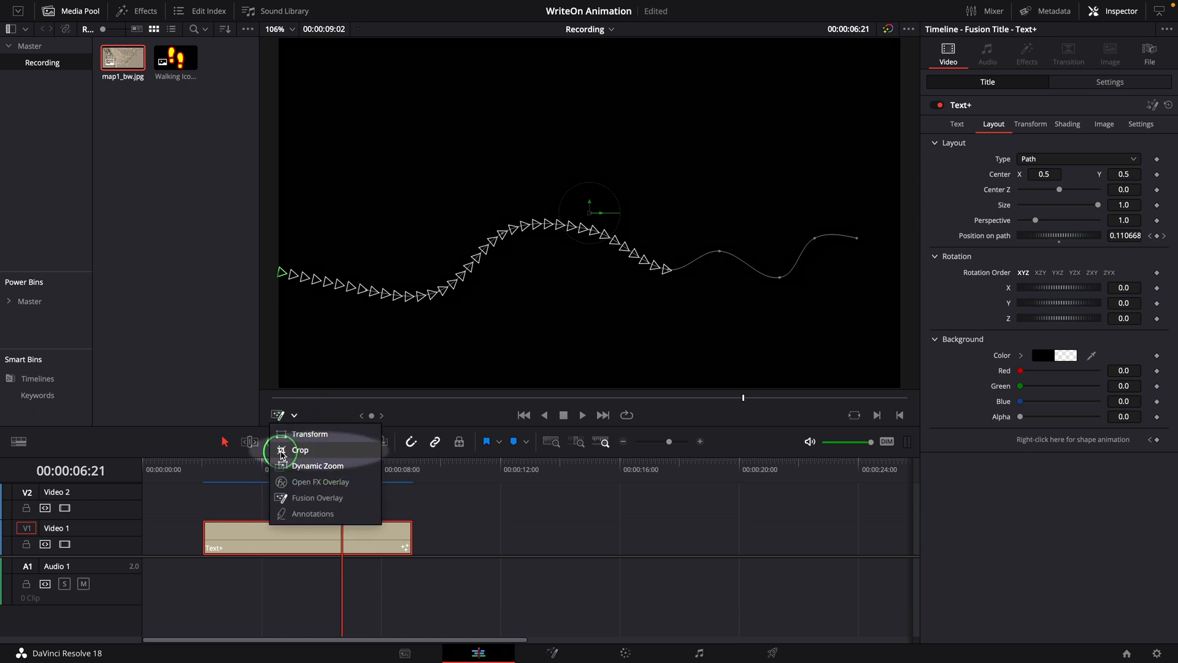
left_click(281, 449)
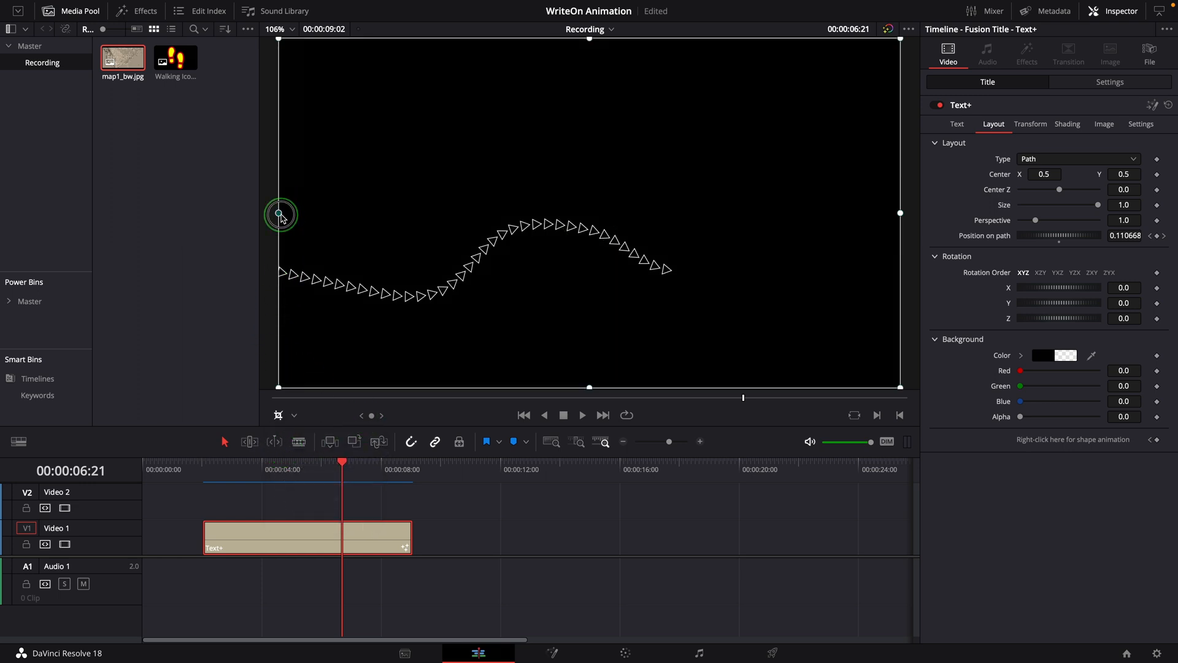
left_click_drag(280, 215, 357, 222)
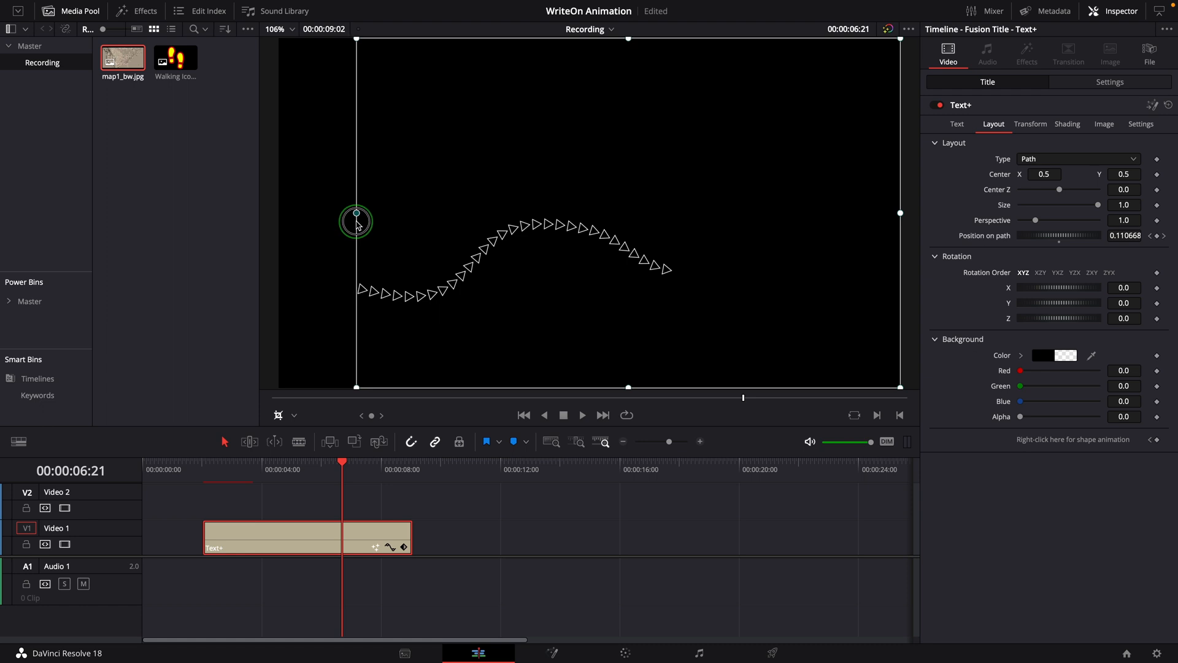
Preview the cropped arrows from the clip's start, then move the left crop edge back to the frame border.
left_click(212, 471)
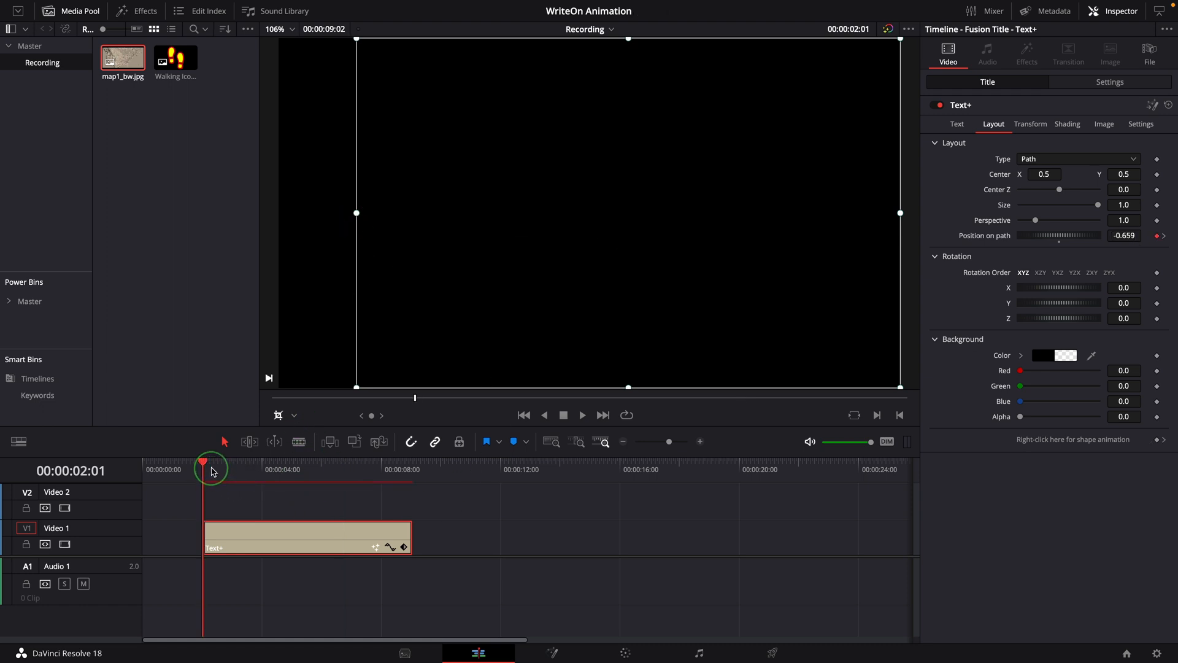
key("space")
key("space")
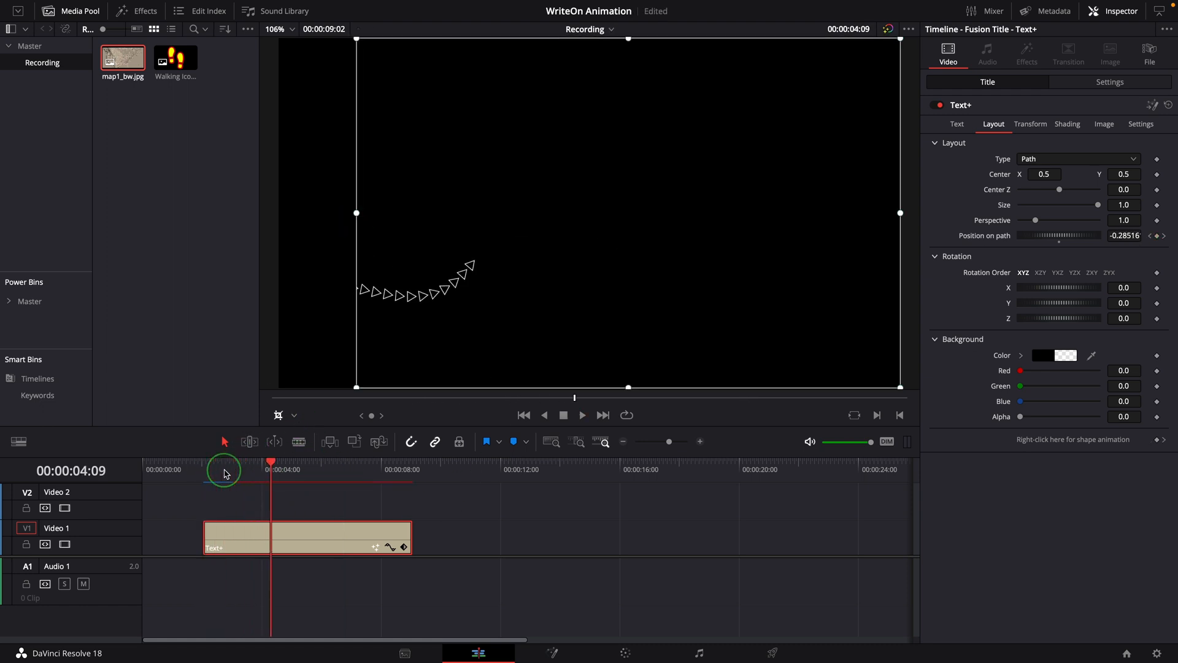
left_click(274, 466)
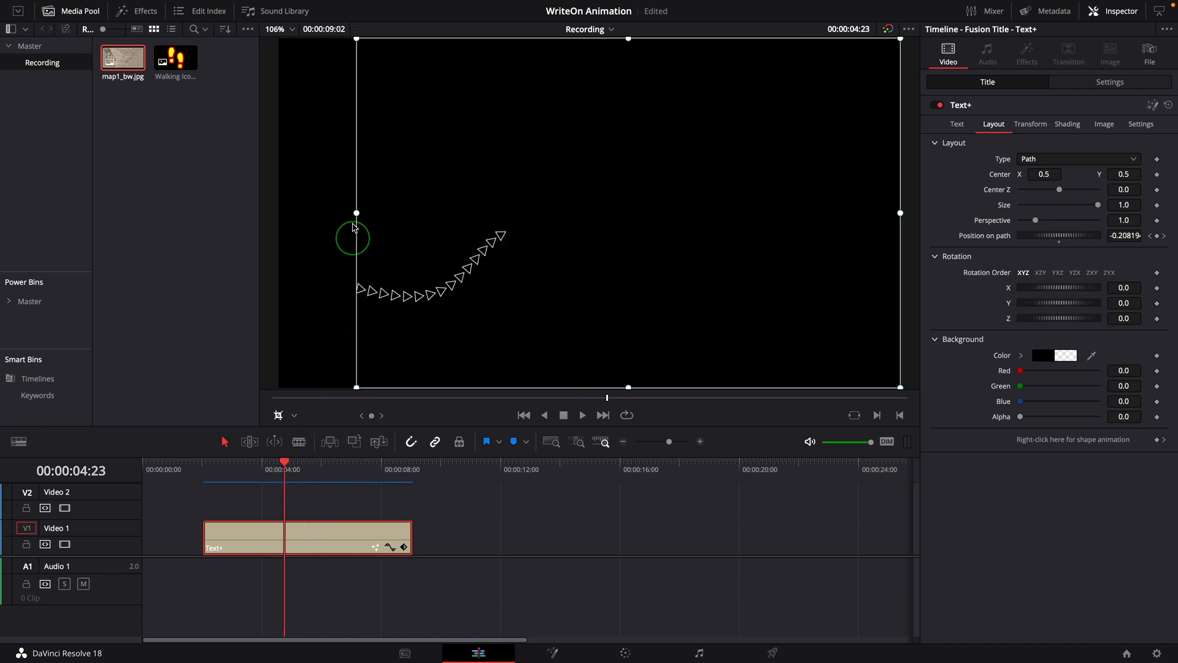
left_click_drag(356, 213, 268, 213)
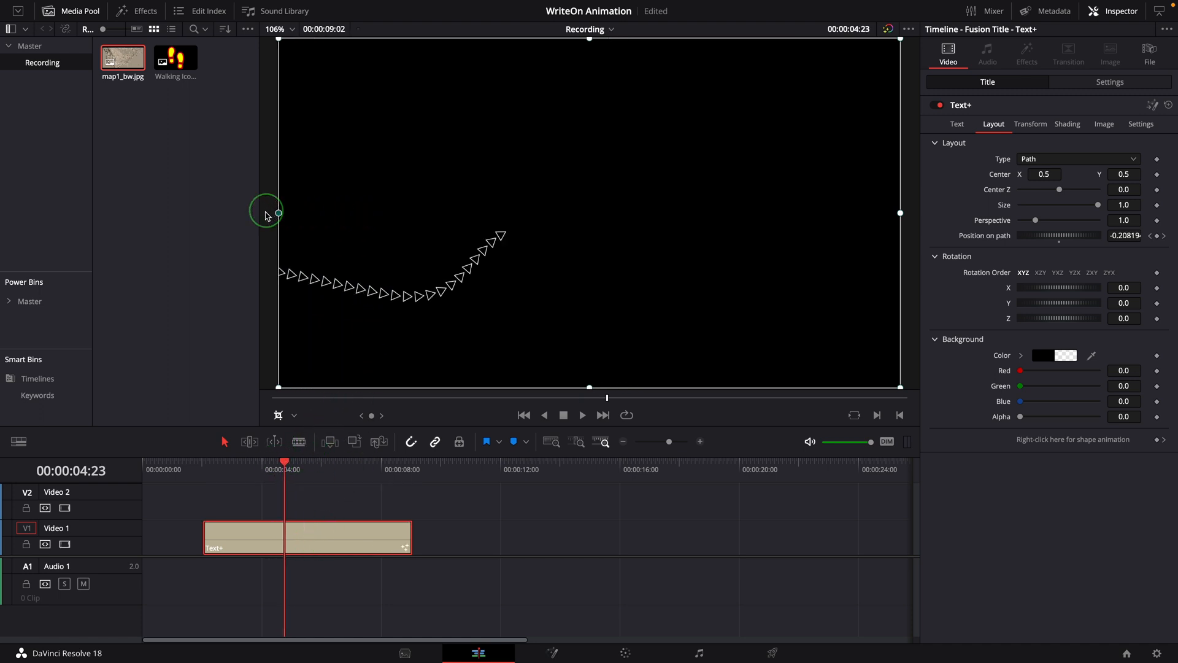
Open the Text+ clip in the Fusion page at its start and add a Polygon mask to the Template node.
key("Up")
right_click(293, 544)
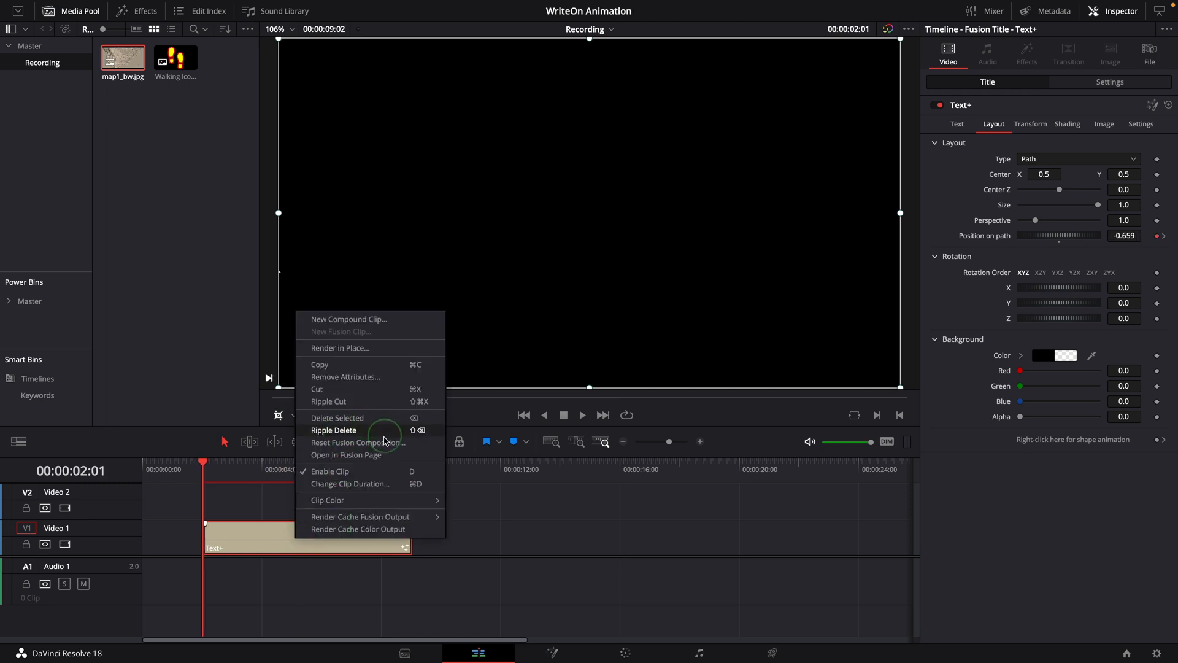
left_click(365, 455)
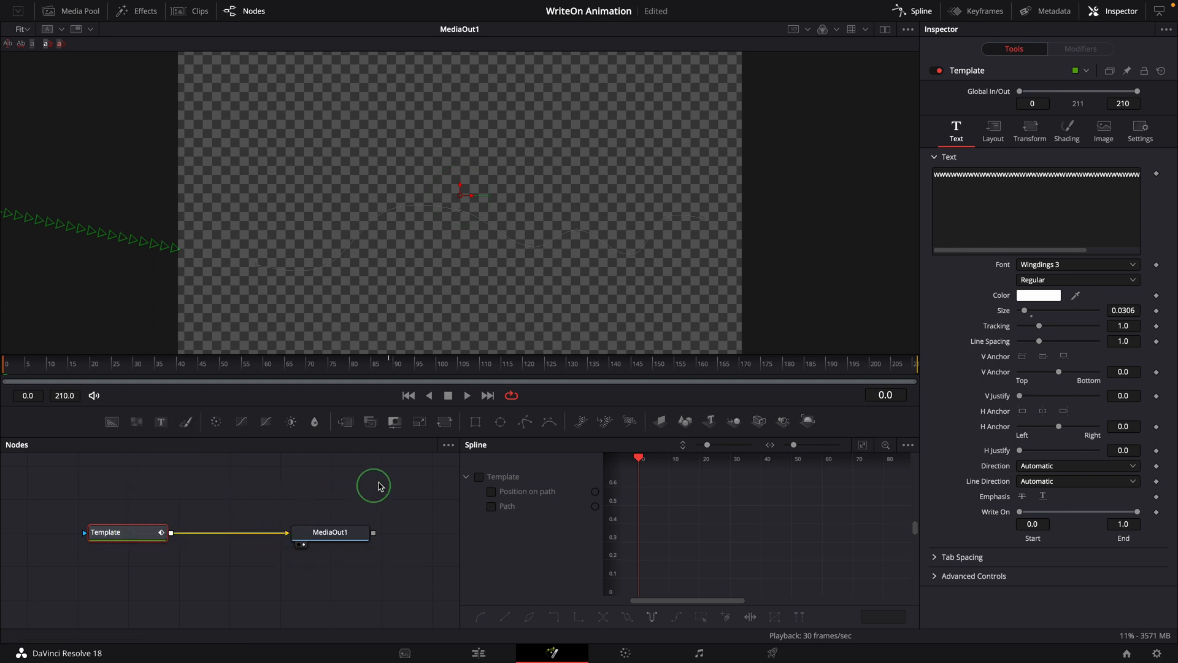
left_click(521, 423)
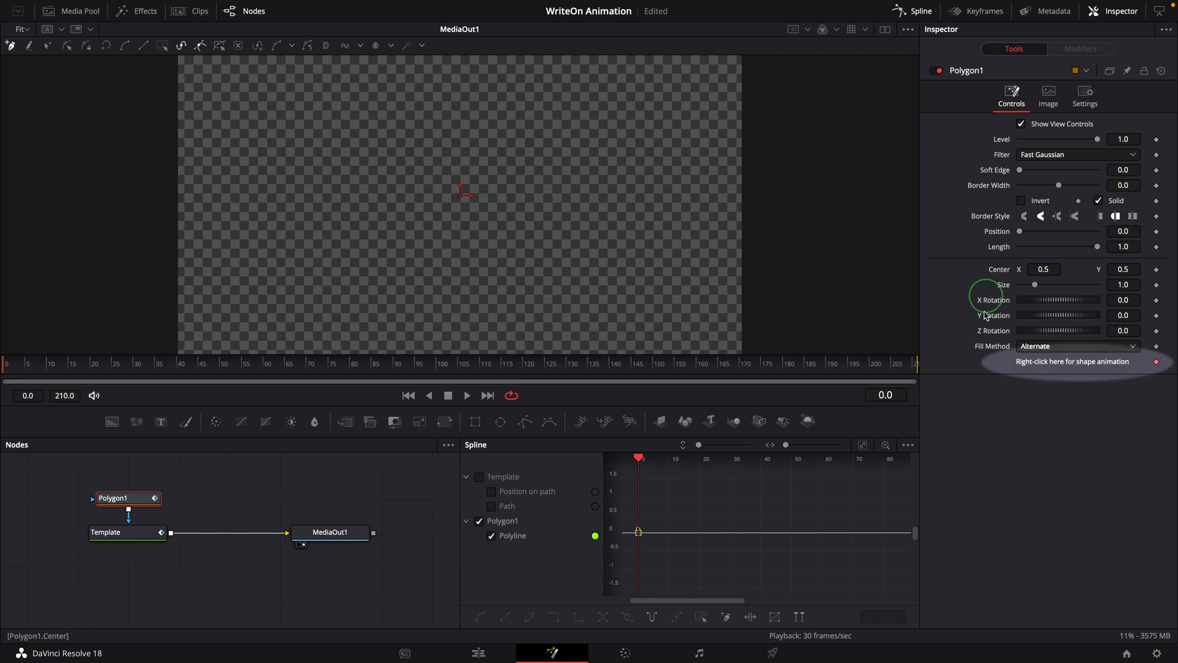
Remove the Polygon1Polyline shape animation and connect the polygon's shape to the Template's Path.
right_click(1025, 364)
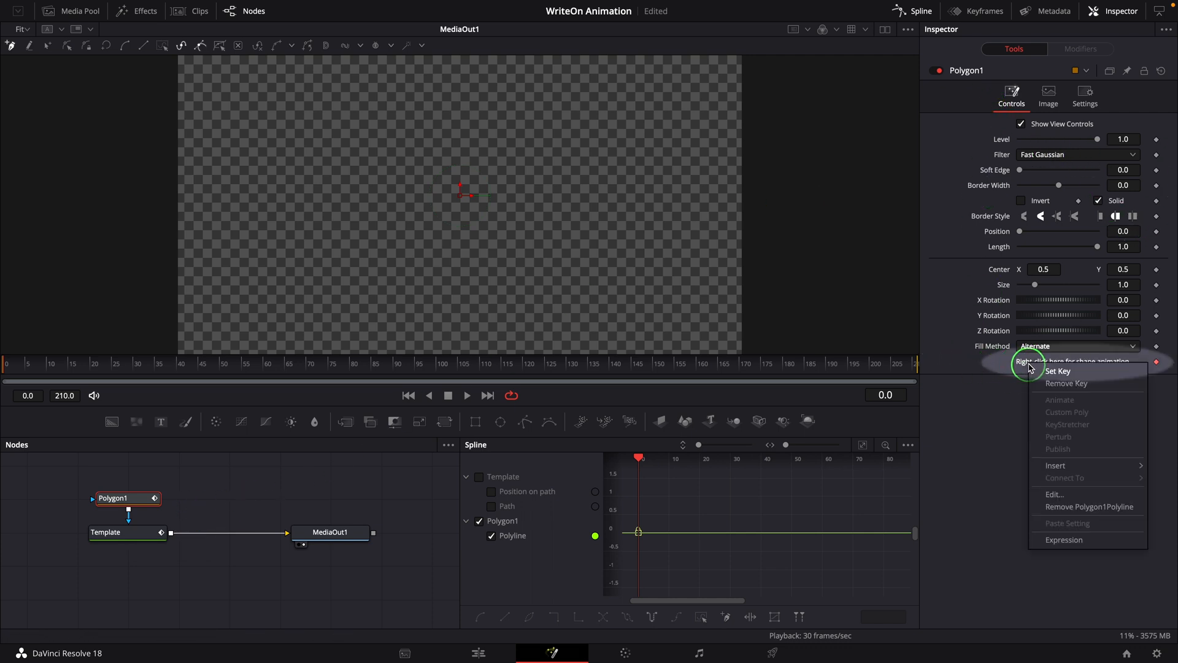
left_click(1076, 508)
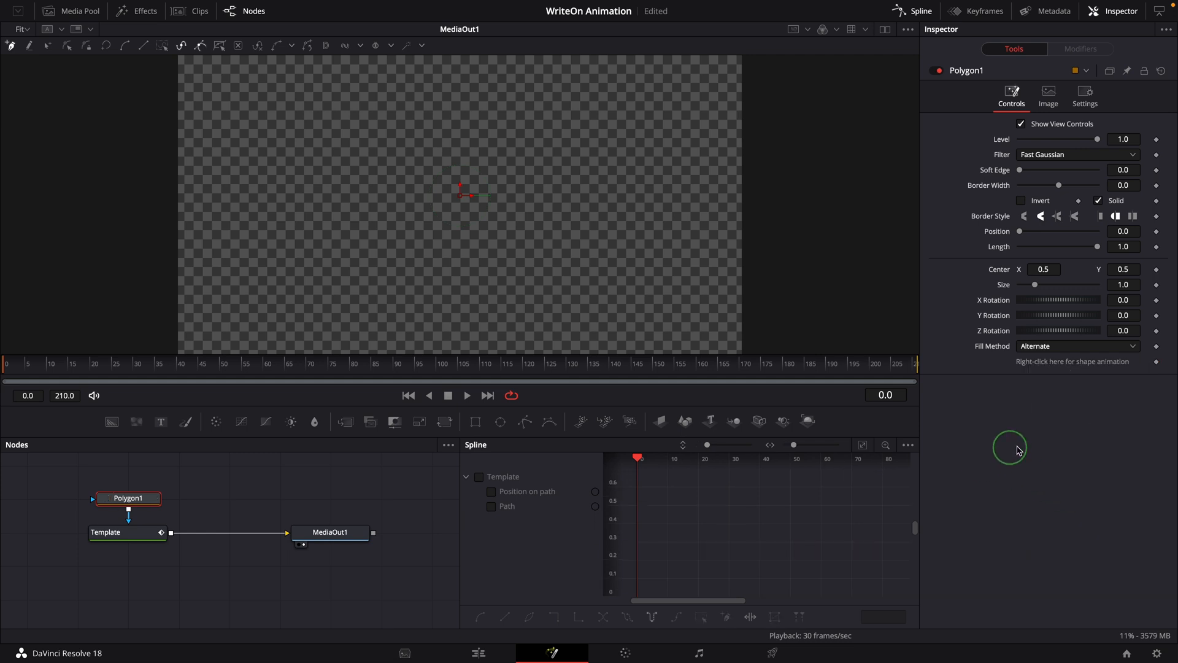
right_click(1021, 366)
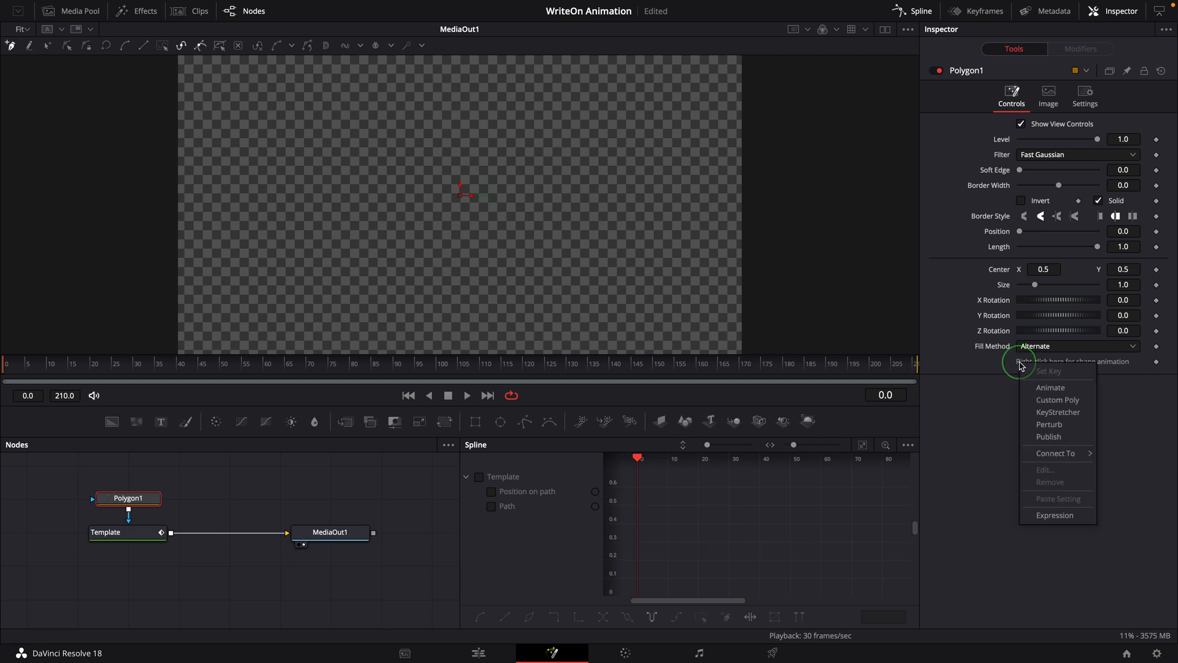
mouse_move(1086, 454)
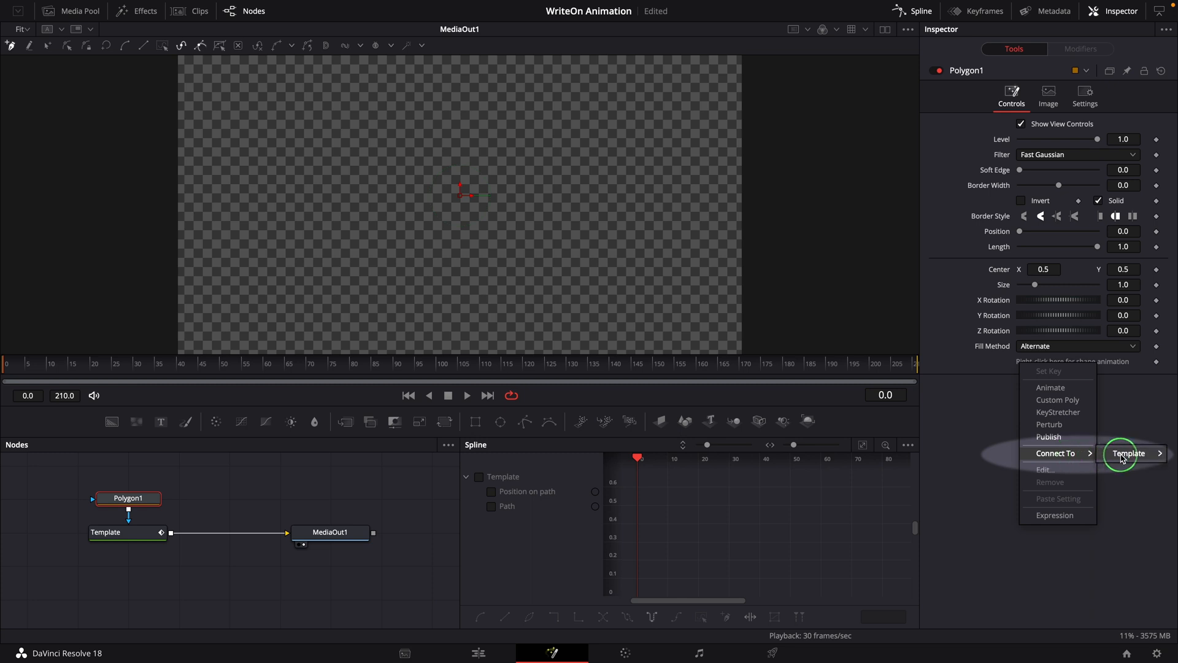
mouse_move(1123, 453)
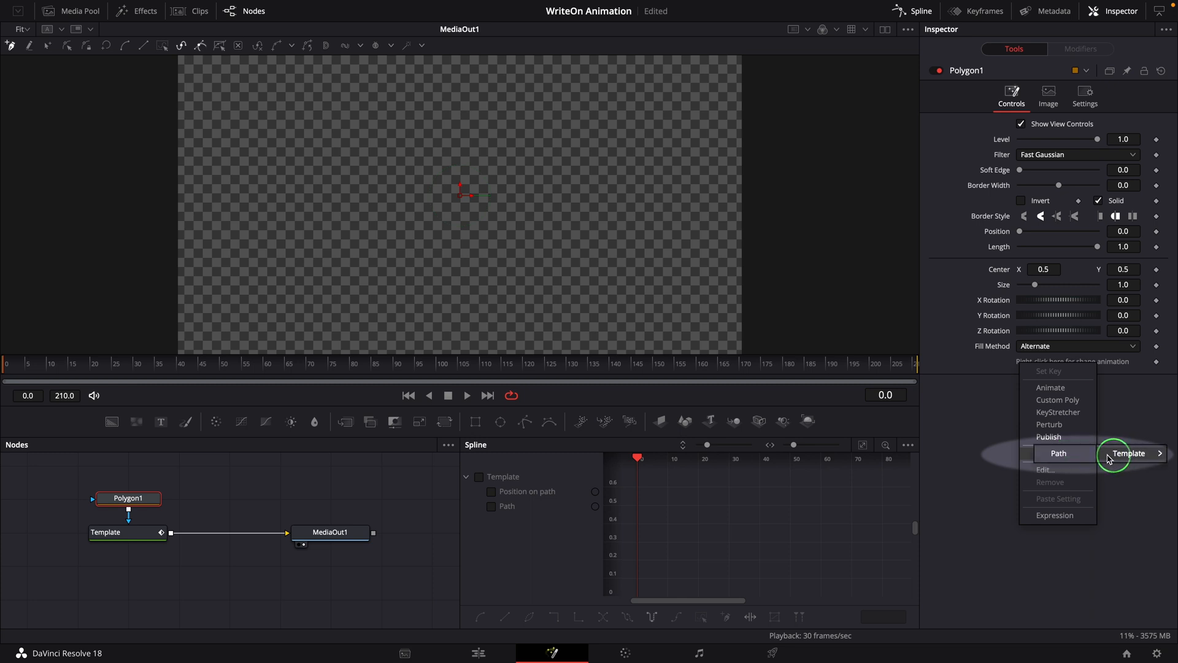
left_click(1061, 455)
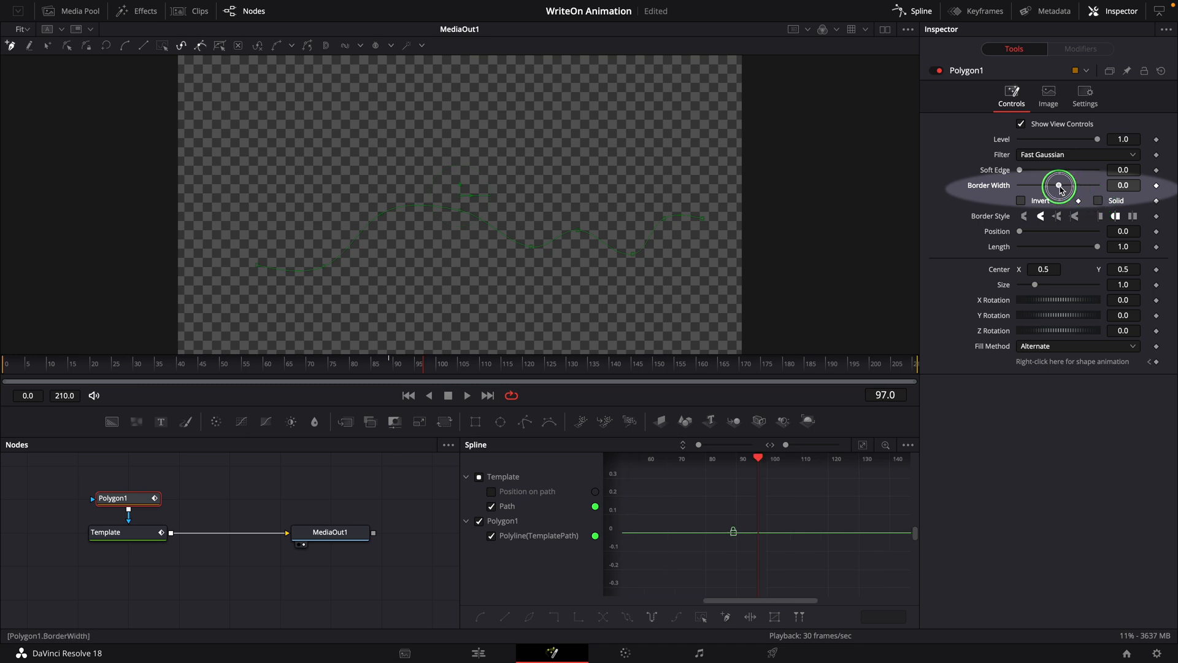
Set the Polygon1 mask's Border Width to 0.0393 and play the composition to check the masked arrows.
mouse_move(1057, 185)
left_mouse_down()
mouse_move(568, 197)
mouse_move(704, 207)
left_mouse_up()
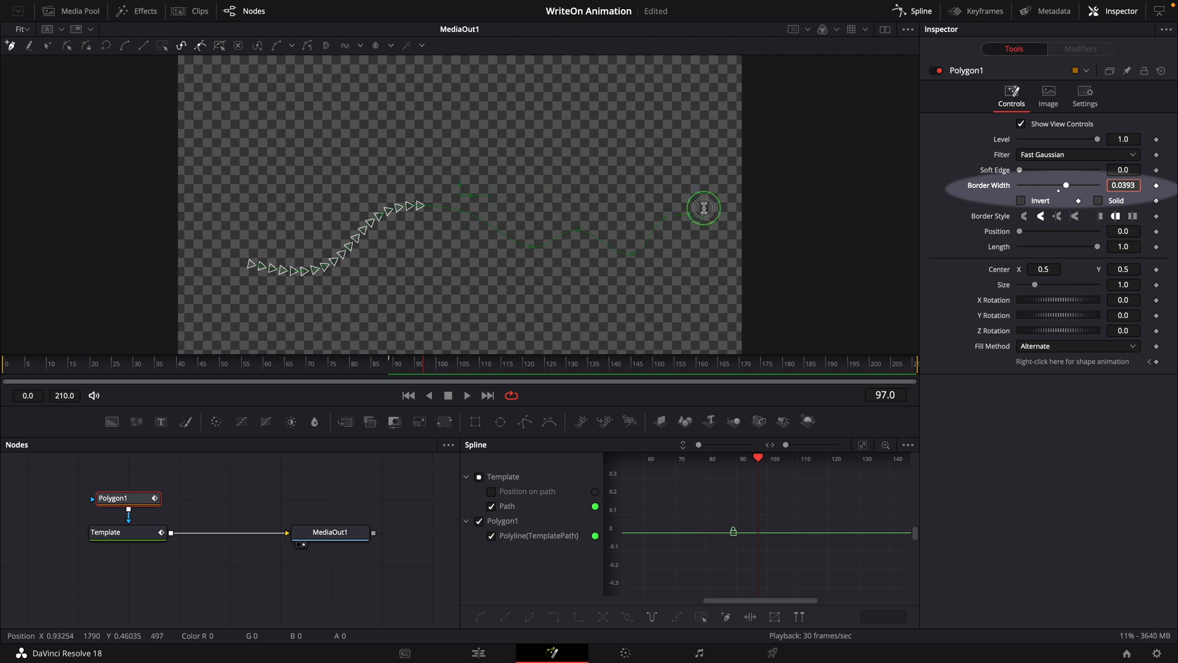
left_click(96, 370)
key("space")
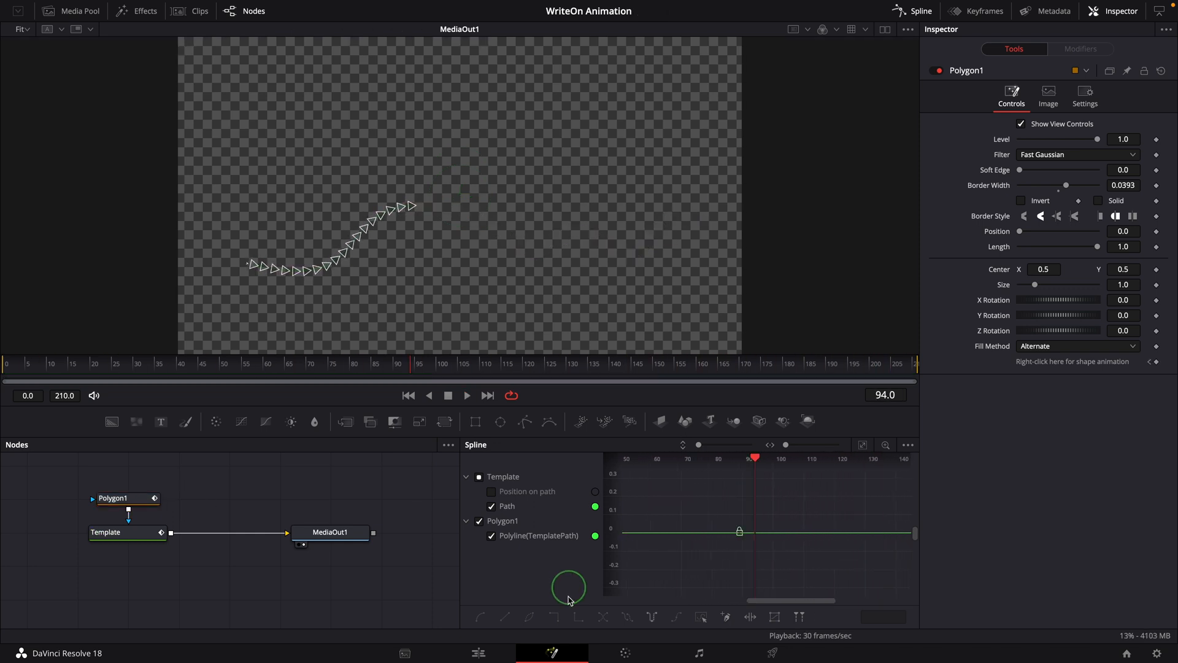
Return to the Edit page, play the masked arrow animation from the clip's start, and inspect it at 00:00:03:29.
left_click(479, 653)
left_click(224, 470)
key("space")
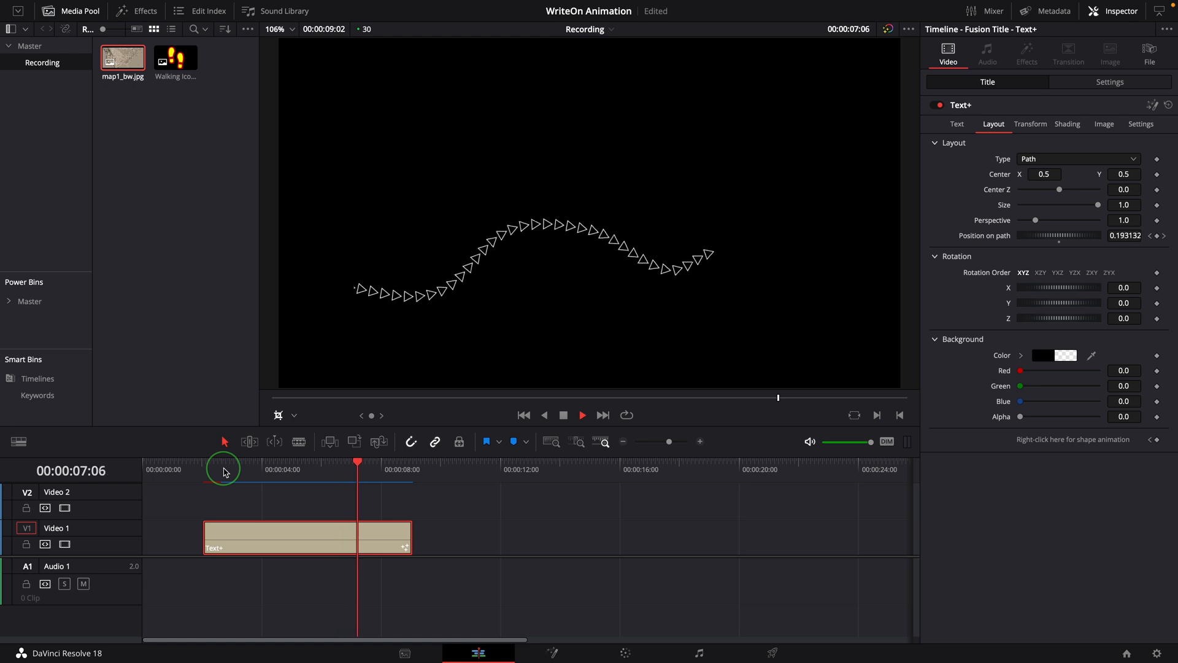
key("space")
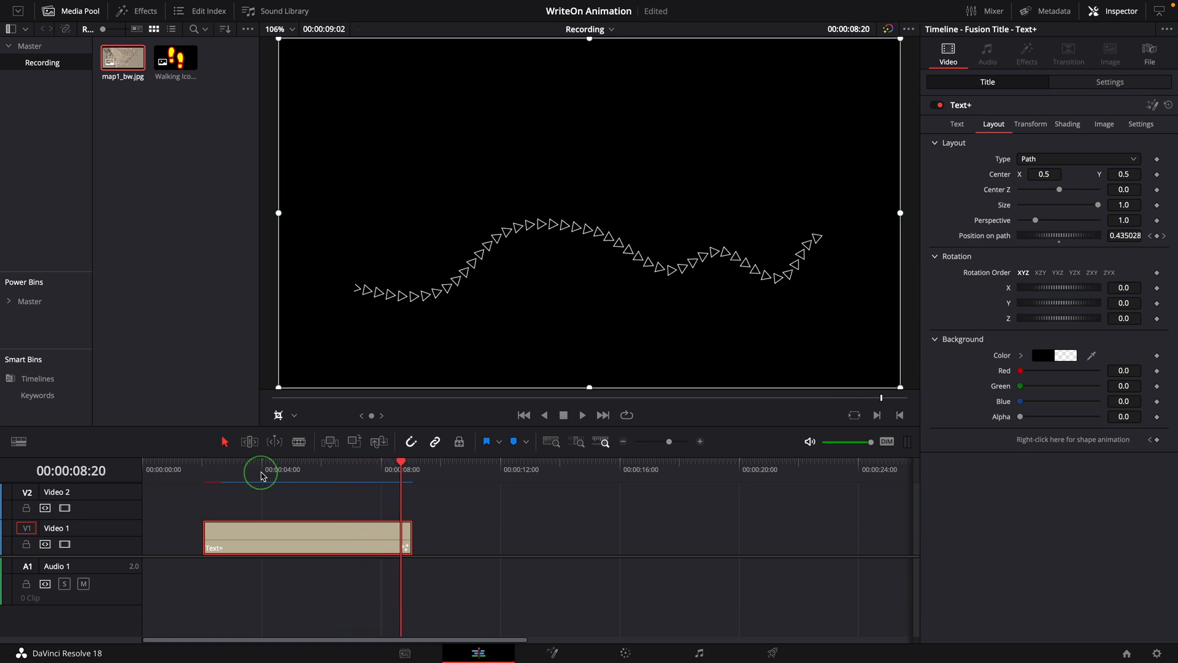
left_click(261, 473)
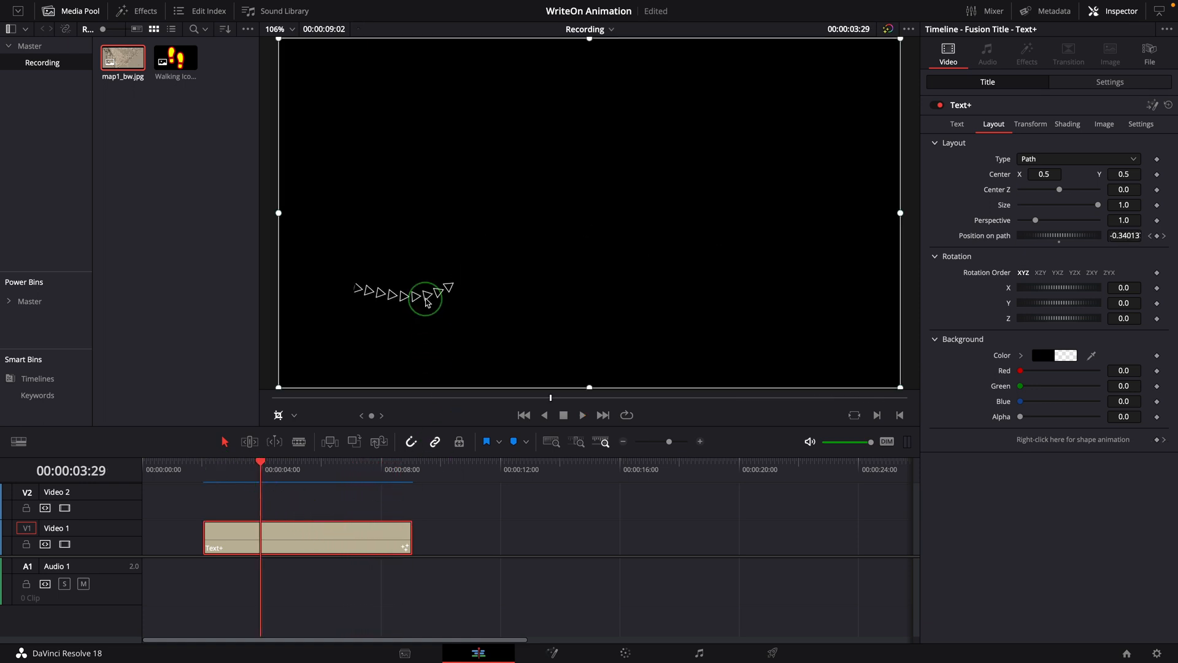
Place a Fusion Composition on Video 1 after the Text+ clip and open it in the Fusion page.
left_click(137, 11)
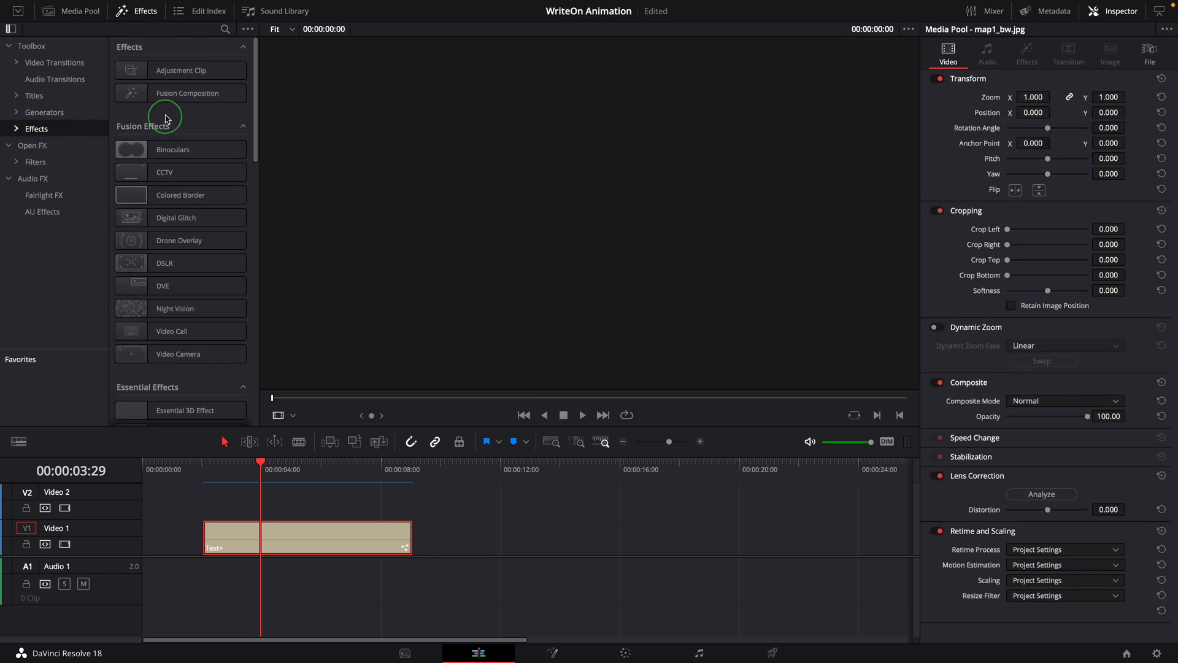
left_click_drag(184, 93, 482, 537)
left_click(447, 483)
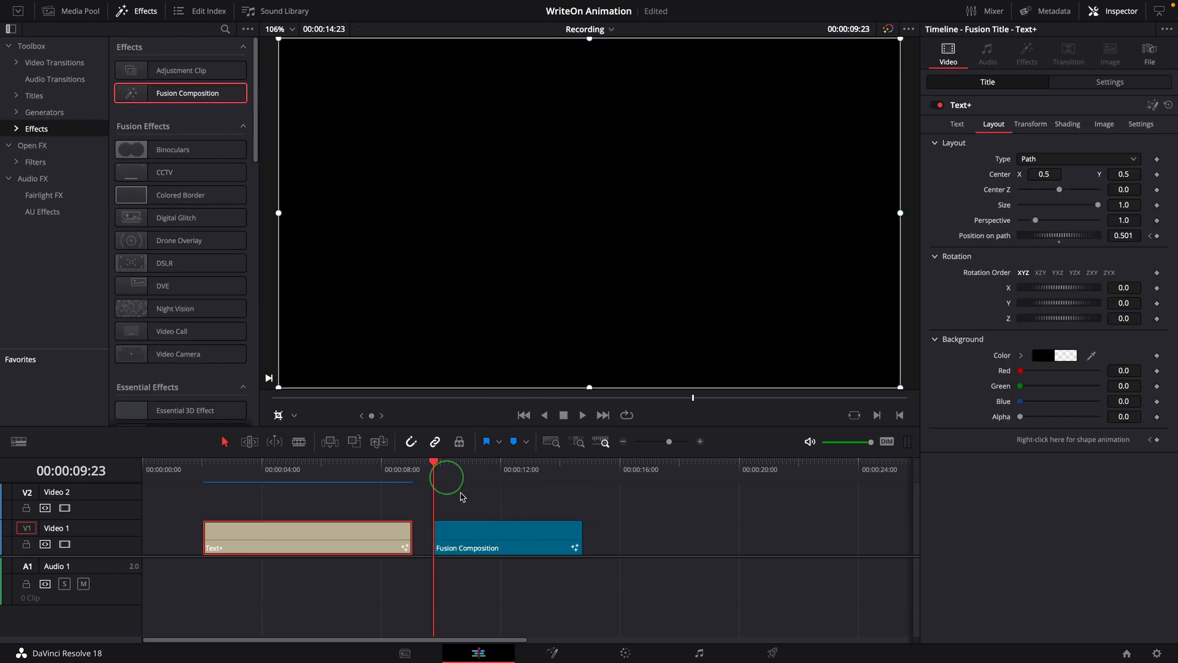
left_click(478, 535)
right_click(479, 535)
left_click(554, 443)
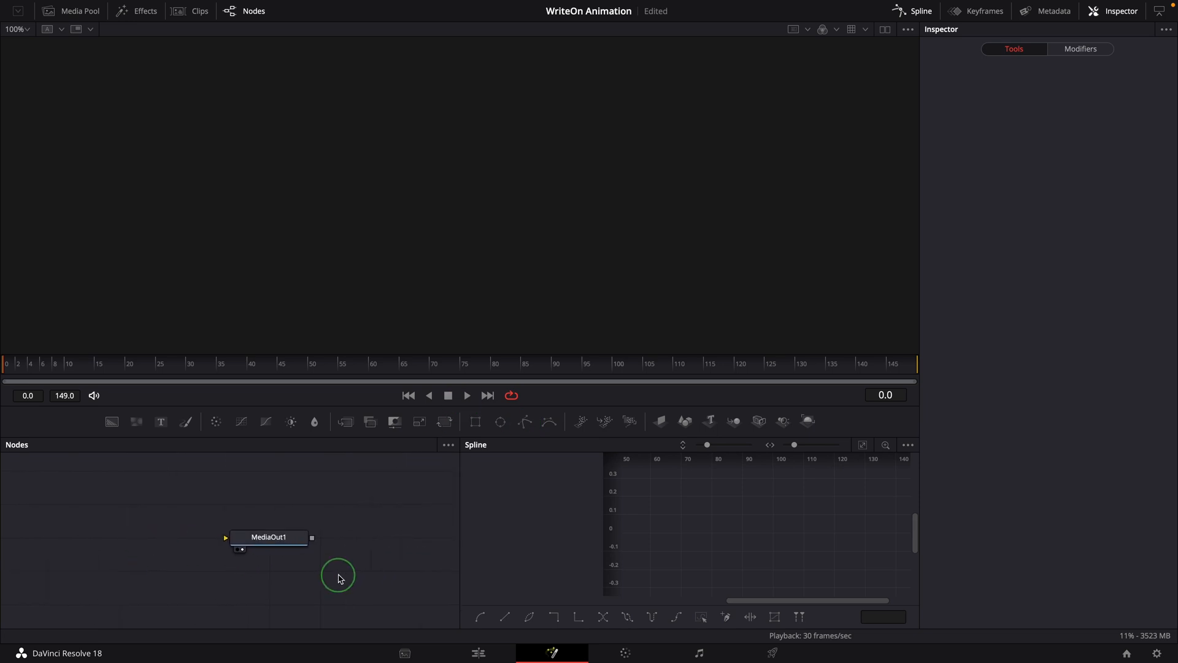
Hide the Spline editor, add a Background node with Alpha 0 feeding MediaOut1, and insert a Paint node between them.
left_click(912, 20)
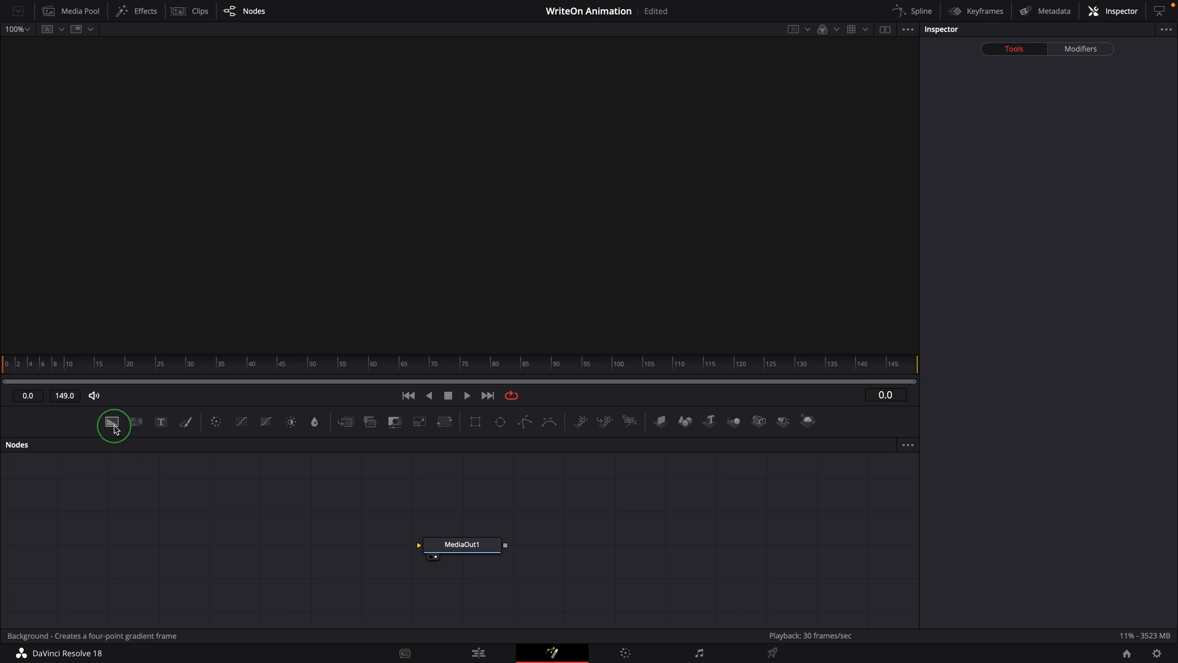
left_click_drag(114, 428, 413, 555)
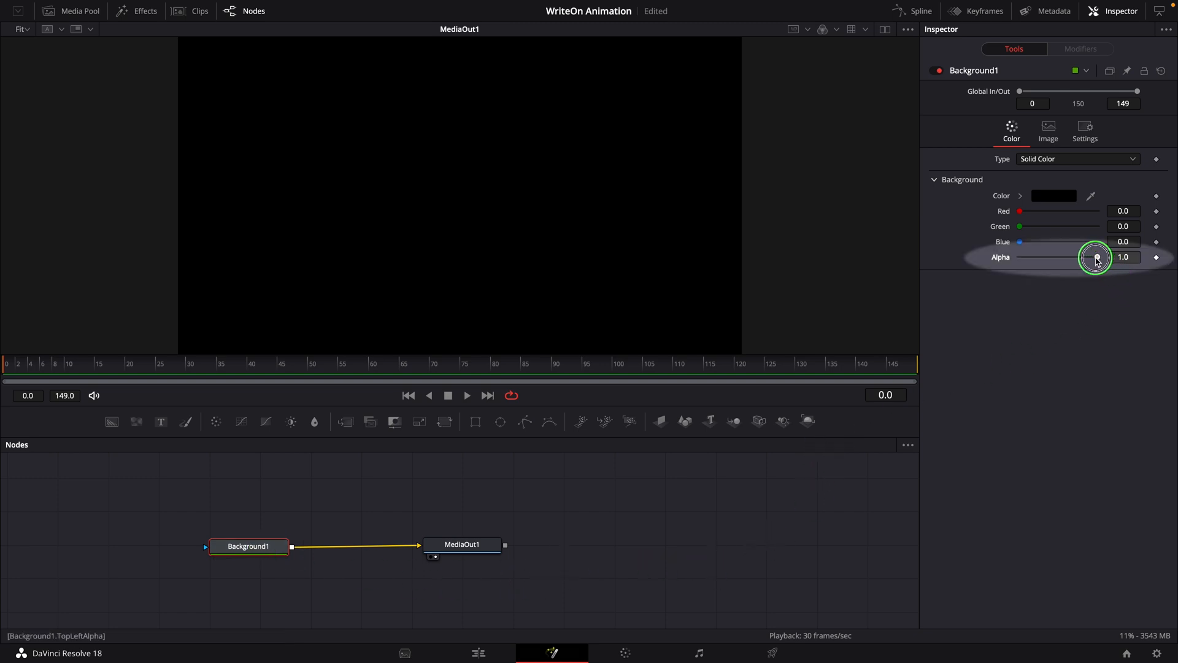
left_click_drag(1097, 257, 995, 258)
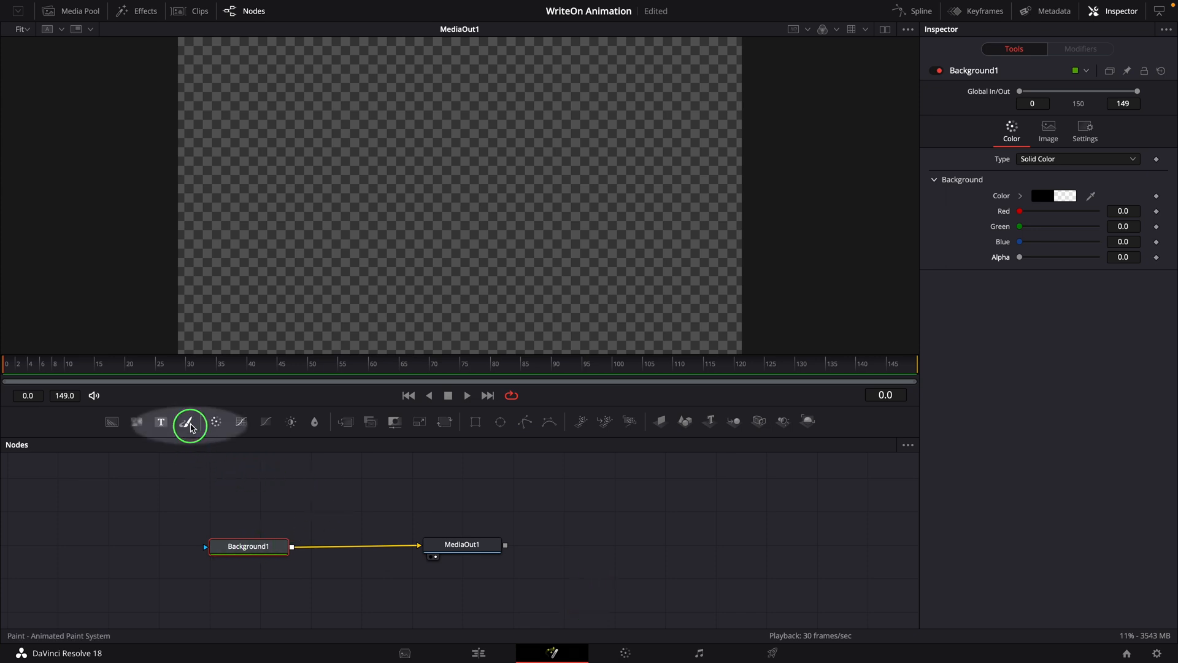
mouse_move(189, 426)
left_mouse_down()
mouse_move(334, 485)
mouse_move(348, 550)
left_mouse_up()
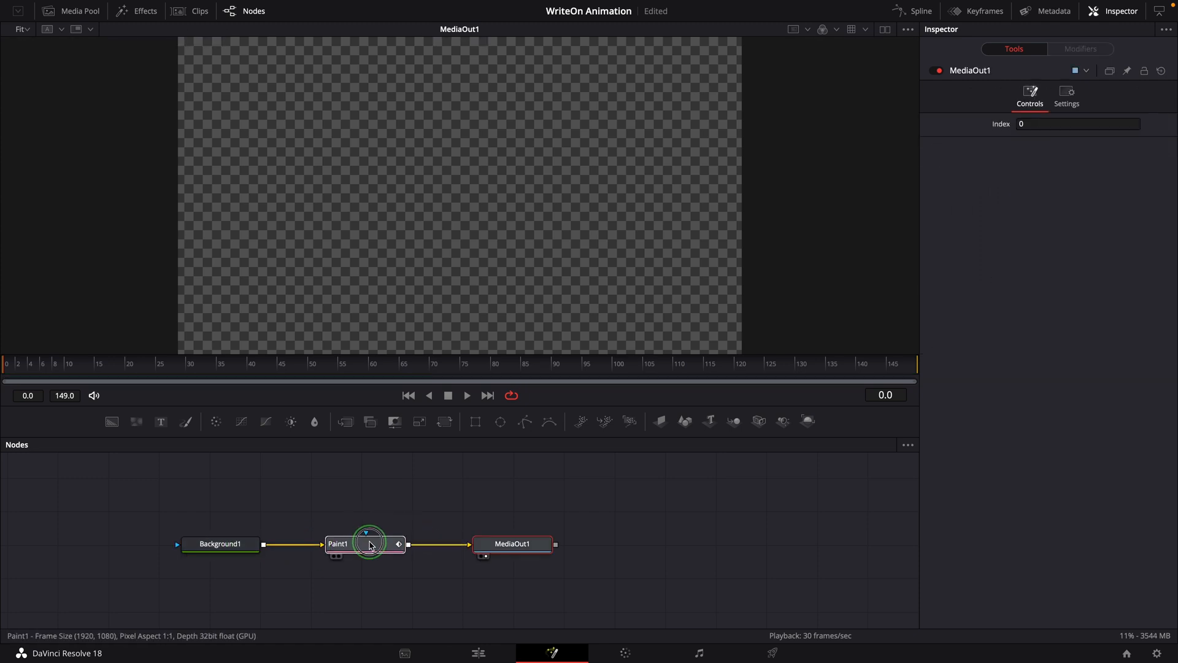
Activate the PolylineStroke tool for the Paint1 node.
left_click(371, 545)
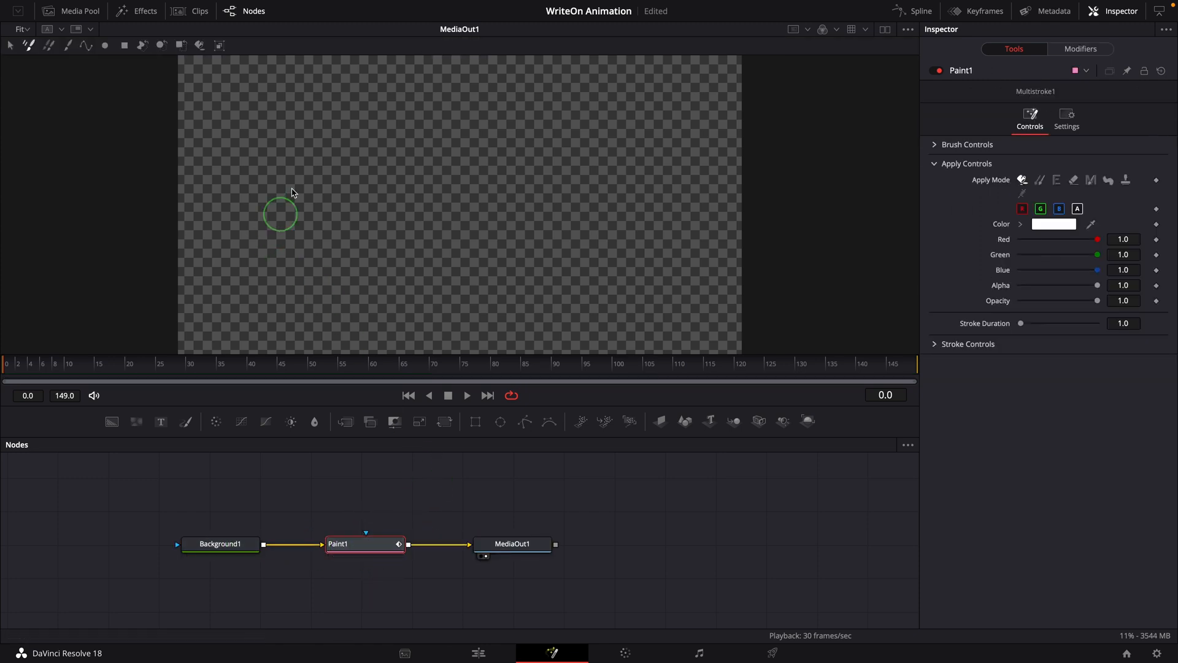
left_click(85, 49)
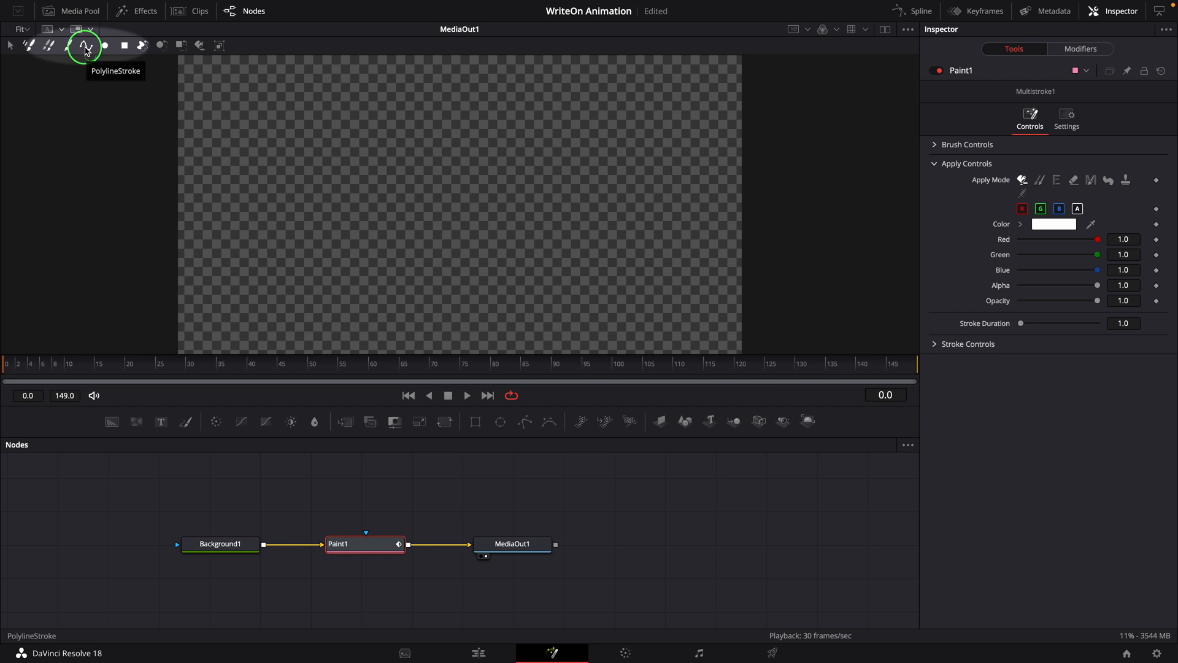
left_click(86, 47)
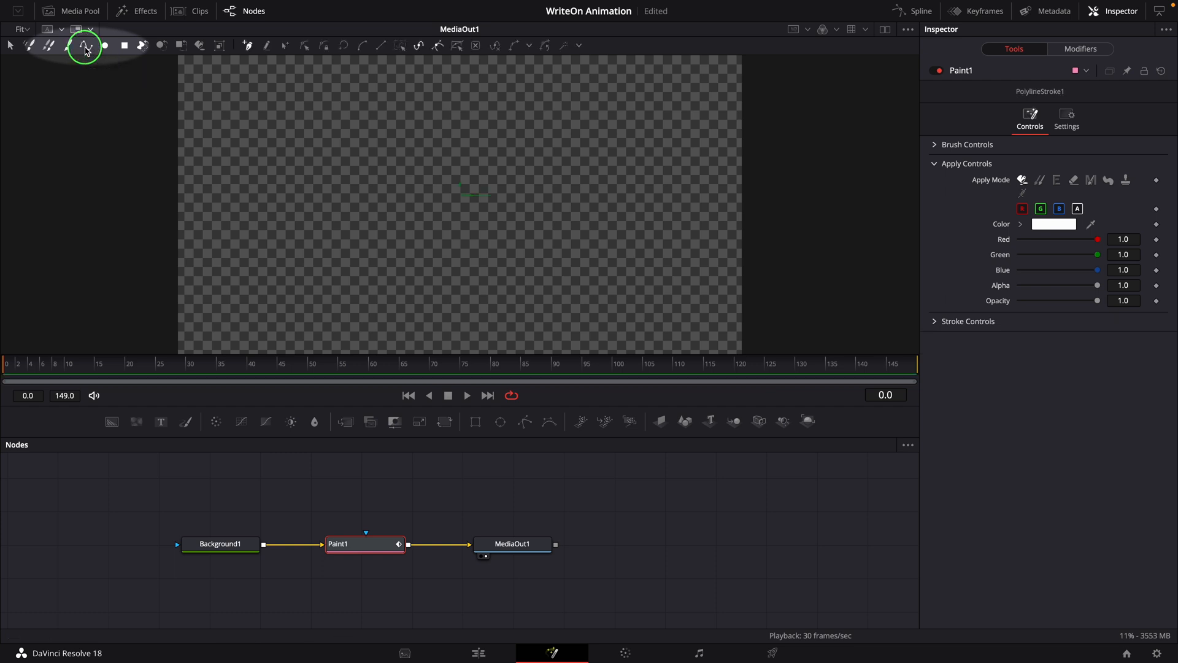
left_click(268, 229)
left_click(382, 176)
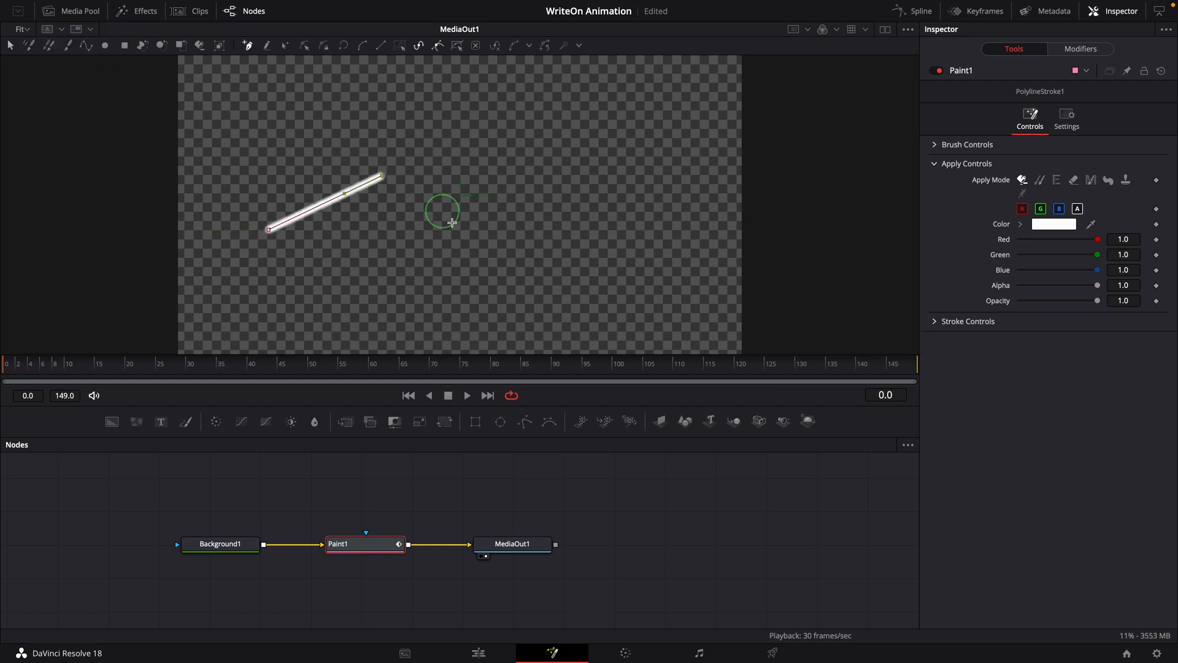
left_click(469, 233)
left_click(581, 225)
left_click(614, 159)
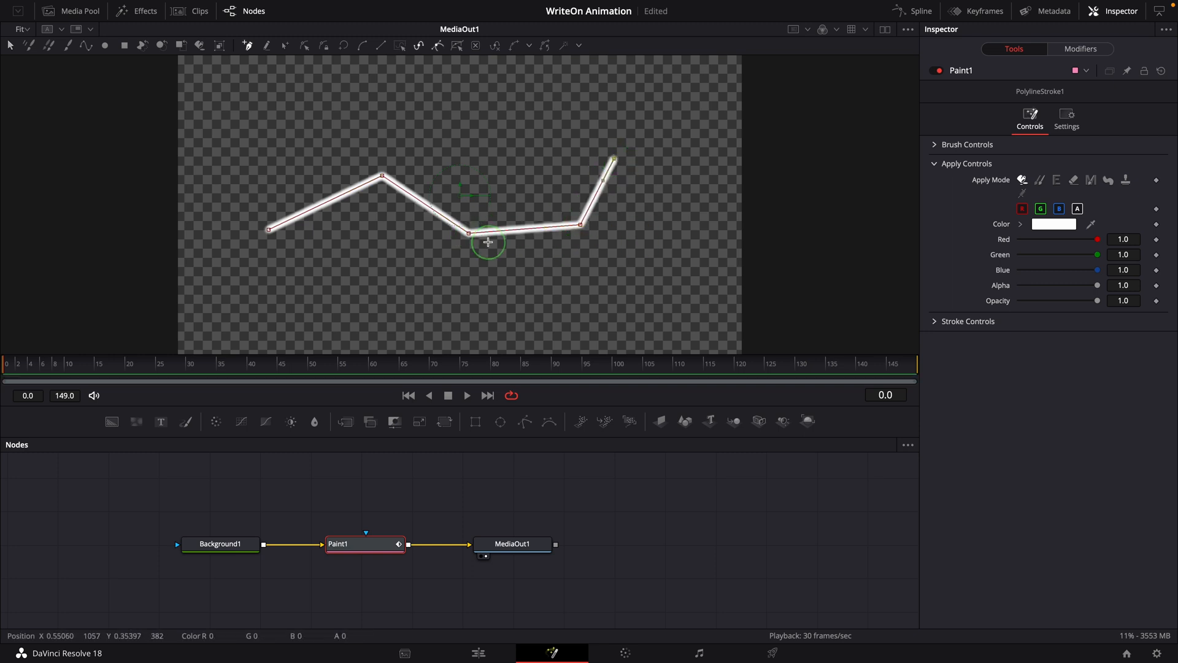
key("ctrl+z")
key("ctrl+z")
key("ctrl+z")
key("ctrl+z")
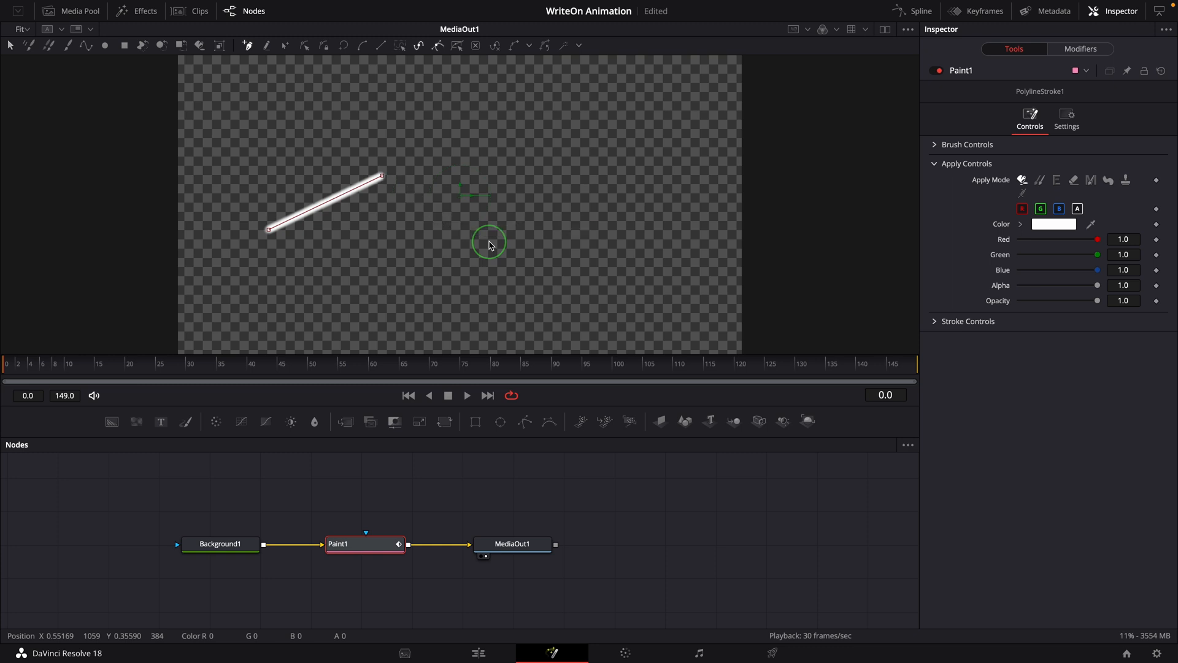
key("ctrl+z")
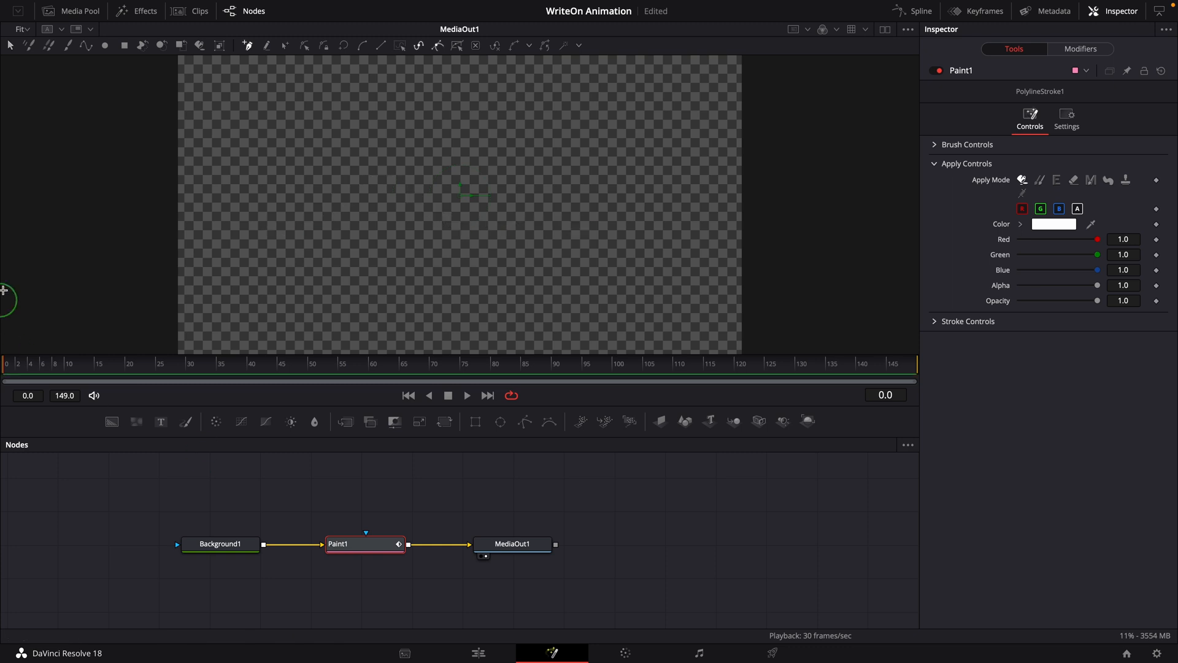
Add map1_bw.jpg from the Media Pool to the composition, merged over Background1 ahead of Paint1.
left_click(75, 11)
mouse_move(136, 62)
left_mouse_down()
mouse_move(238, 490)
mouse_move(218, 485)
mouse_move(264, 545)
left_mouse_up()
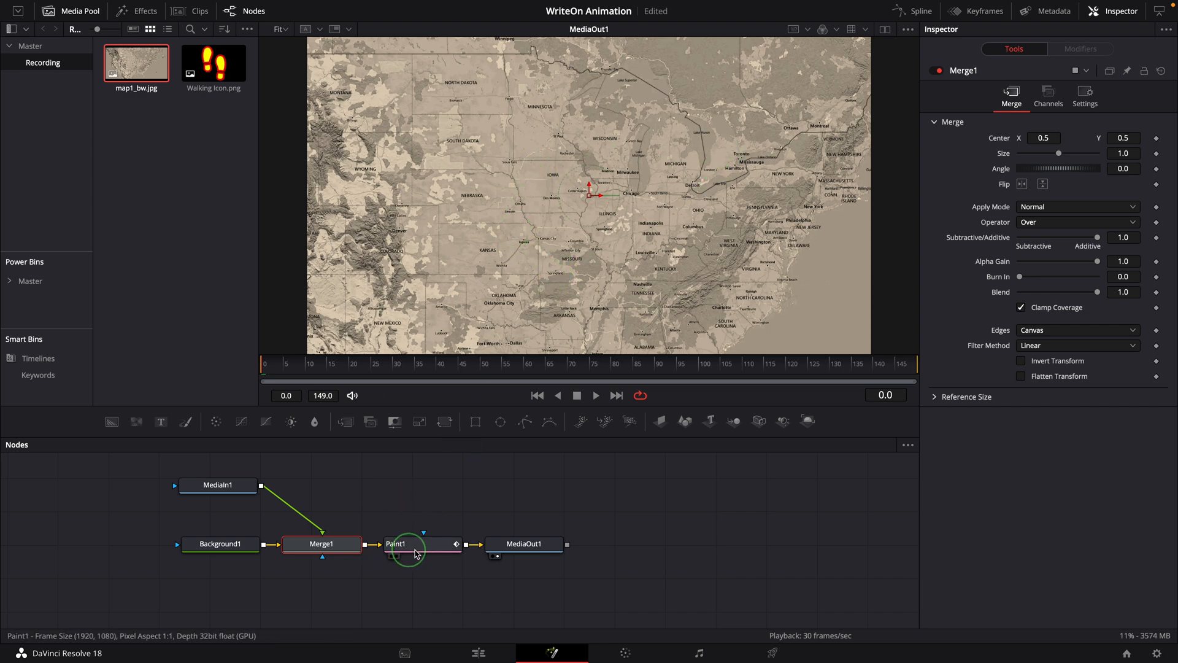
Draw a polyline stroke in Paint1 across the map from Wyoming over Wisconsin, past Chicago and Ohio, to near New York.
left_click(416, 550)
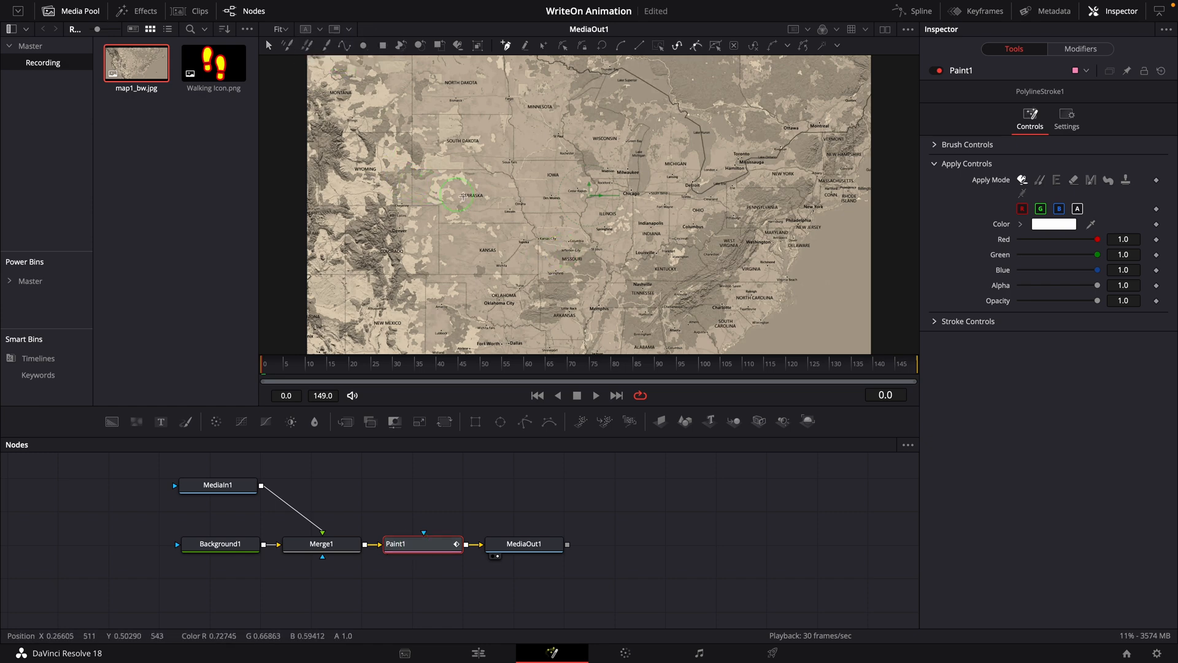
left_click(367, 170)
left_click(471, 140)
left_click(559, 138)
left_click(603, 137)
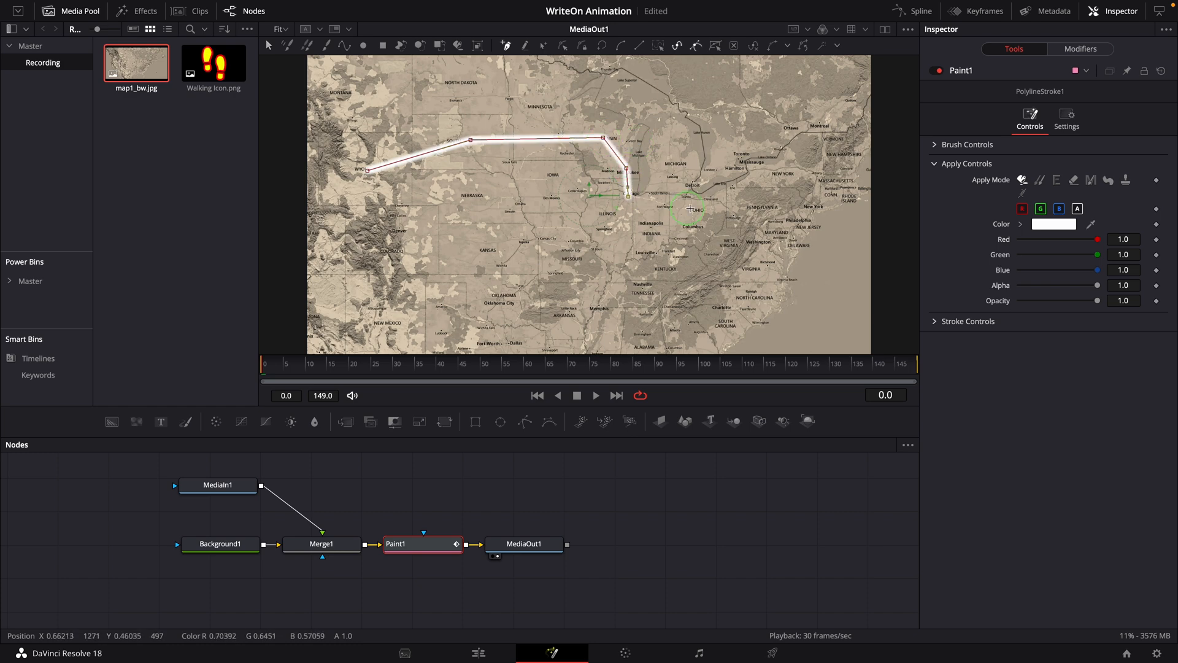
left_click(688, 198)
left_click(760, 212)
left_click(797, 211)
left_click(813, 211)
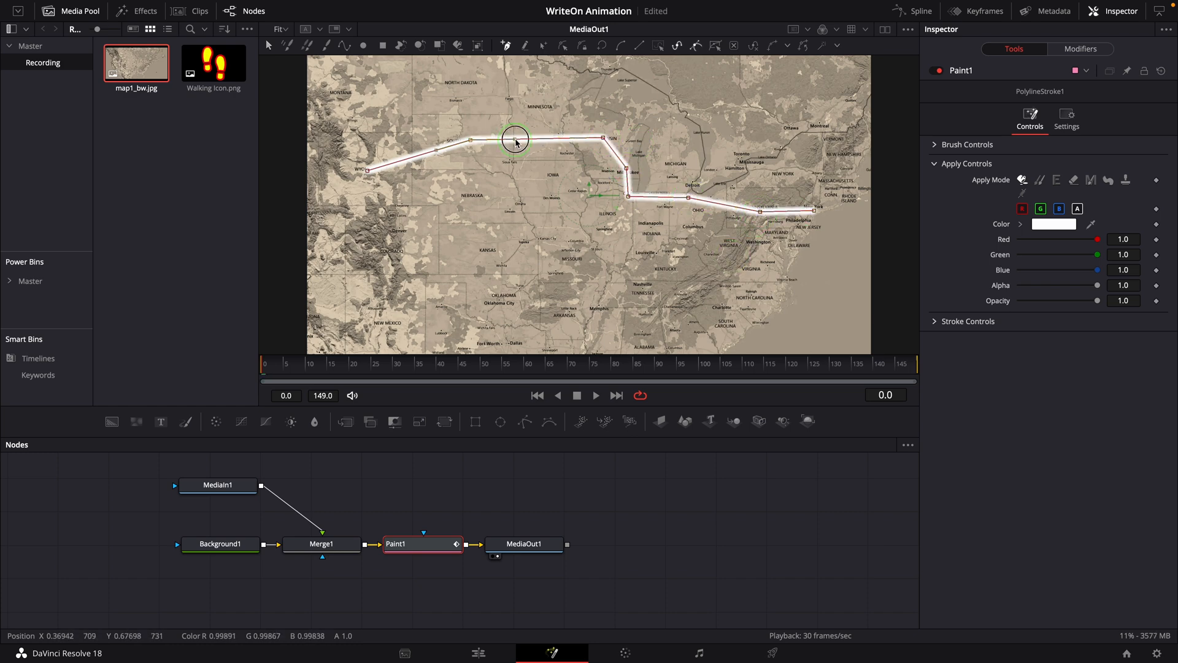
Bend the route's segments into smooth curves west of Wisconsin and east of Ohio, save the project, and finish the polyline as Done.
left_click(604, 138)
left_click_drag(516, 139, 559, 128)
left_click(627, 168)
left_click(761, 212)
left_click_drag(737, 207, 735, 210)
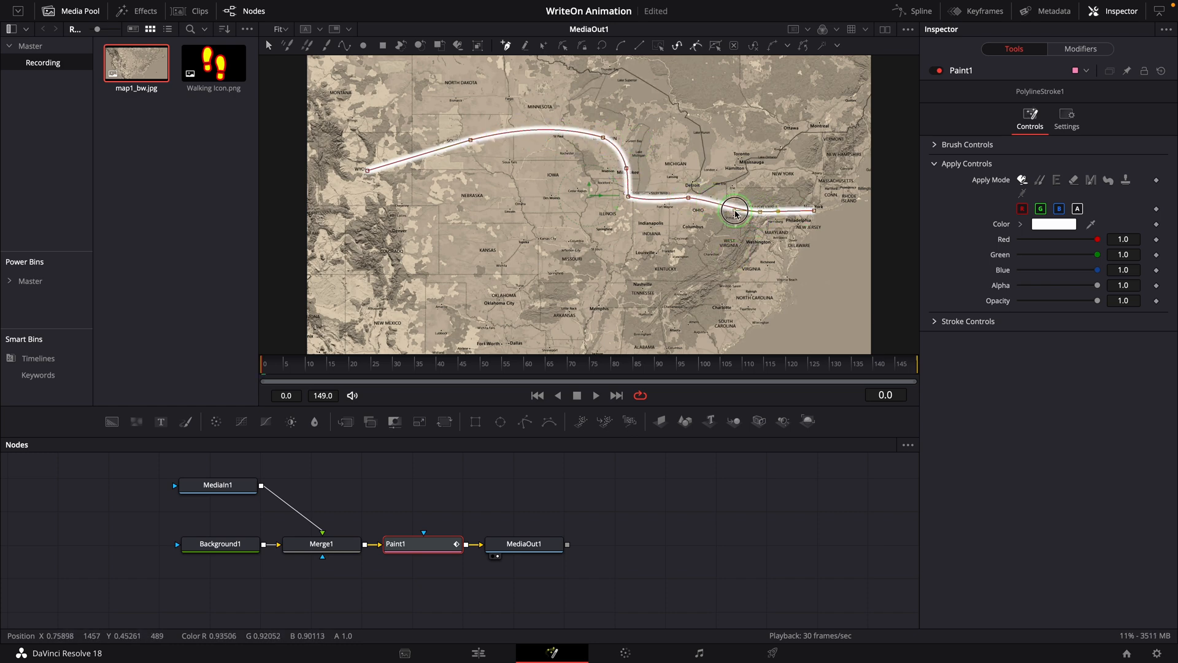
key("ctrl+s")
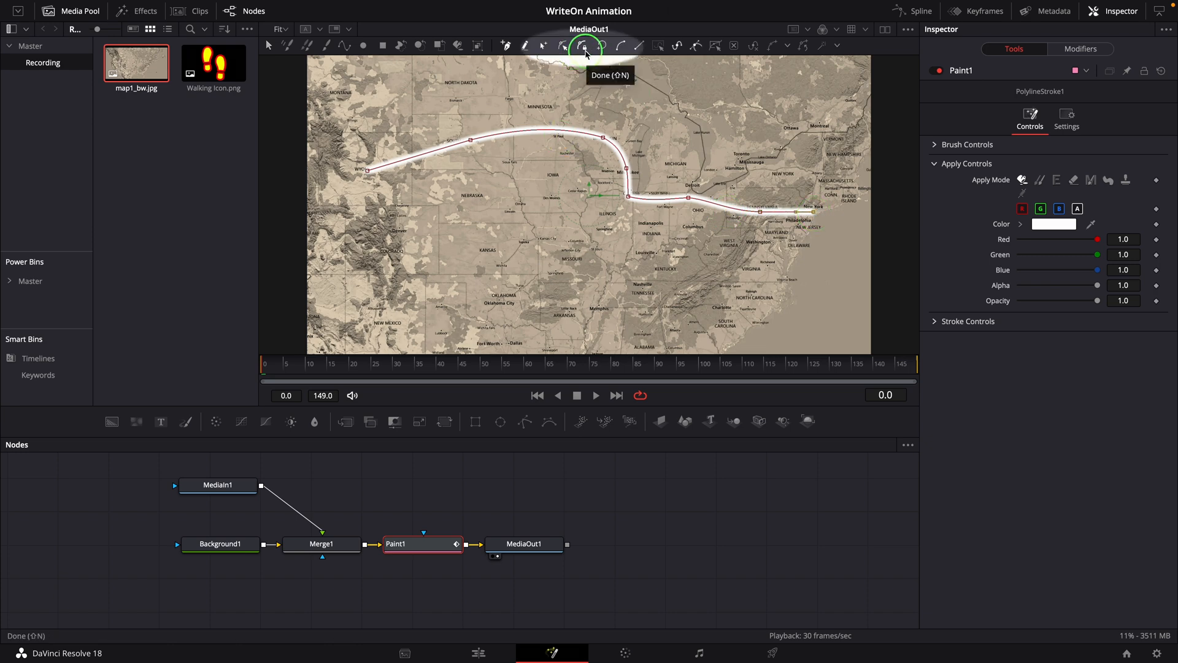
left_click(584, 48)
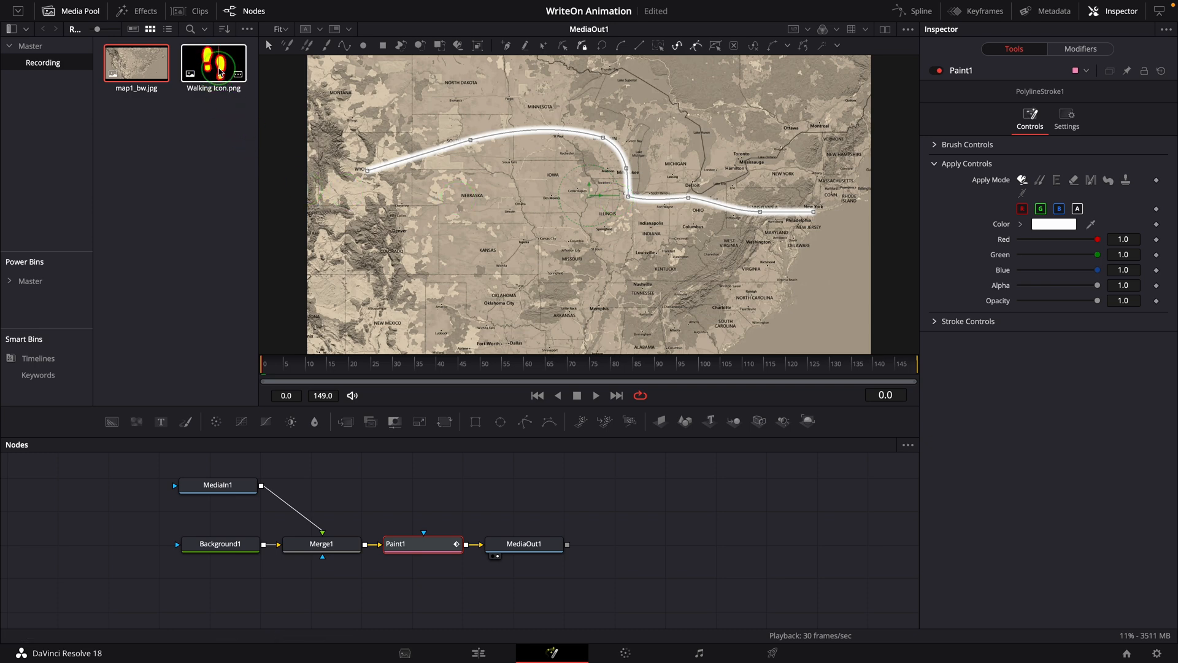
Add Walking Icon.png as an unconnected node above Paint1 and rename the node Walking.
mouse_move(202, 74)
left_mouse_down()
mouse_move(378, 494)
mouse_move(433, 491)
left_mouse_up()
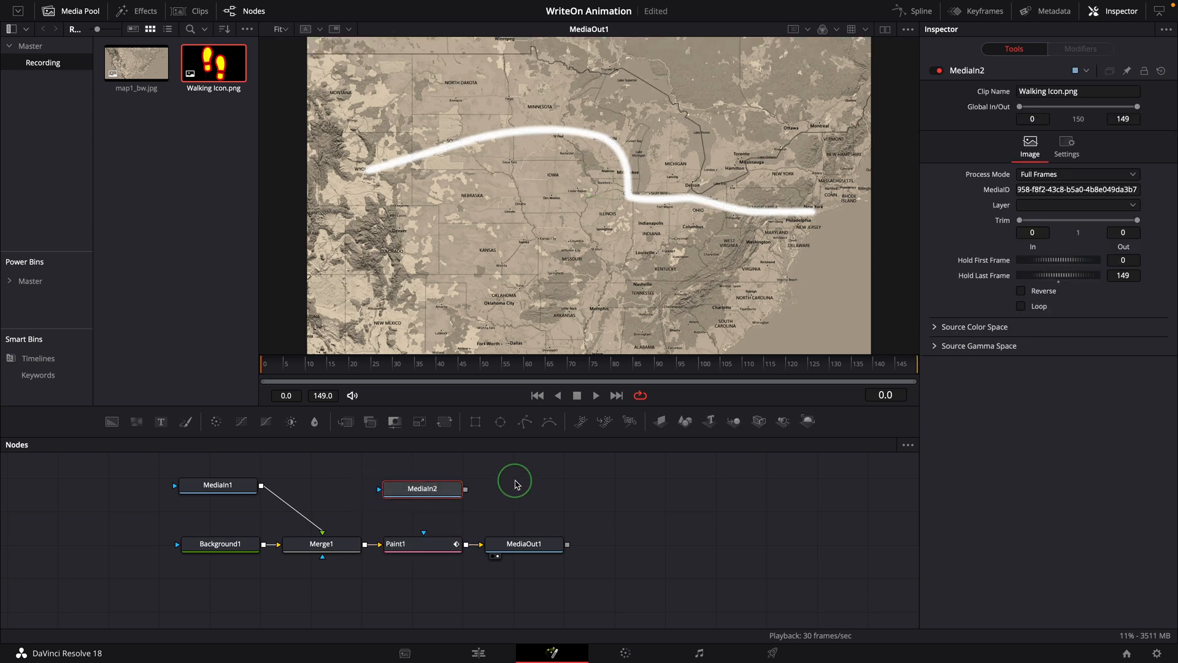
left_click(421, 494)
right_click(422, 494)
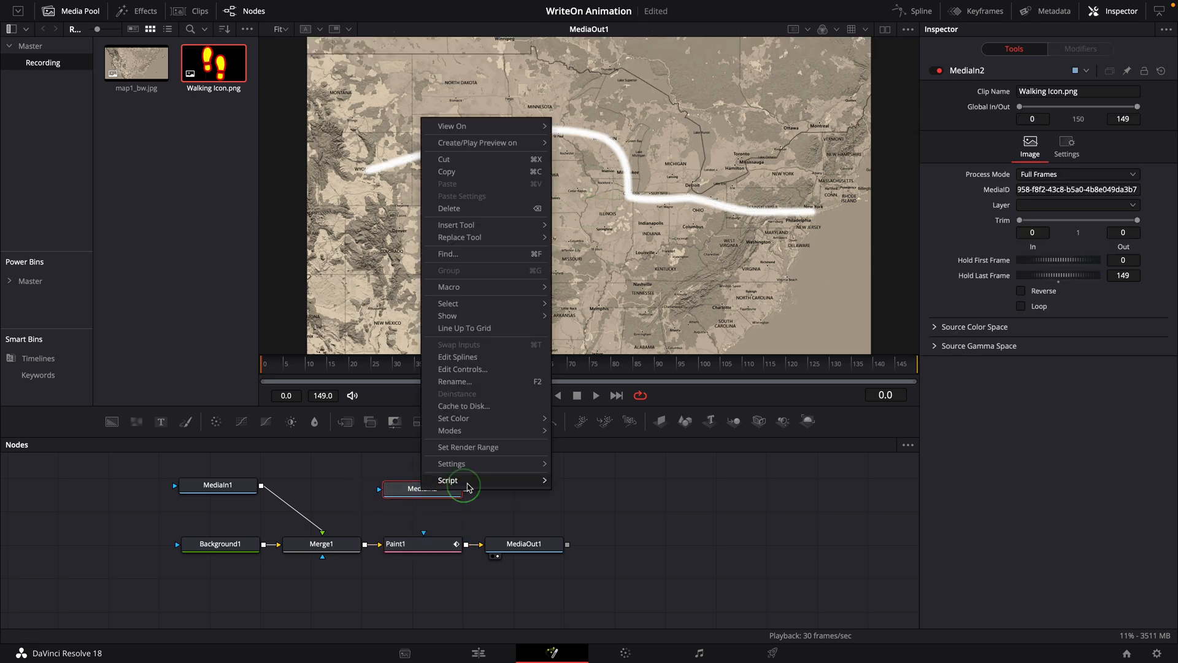
left_click(454, 382)
type("Walki")
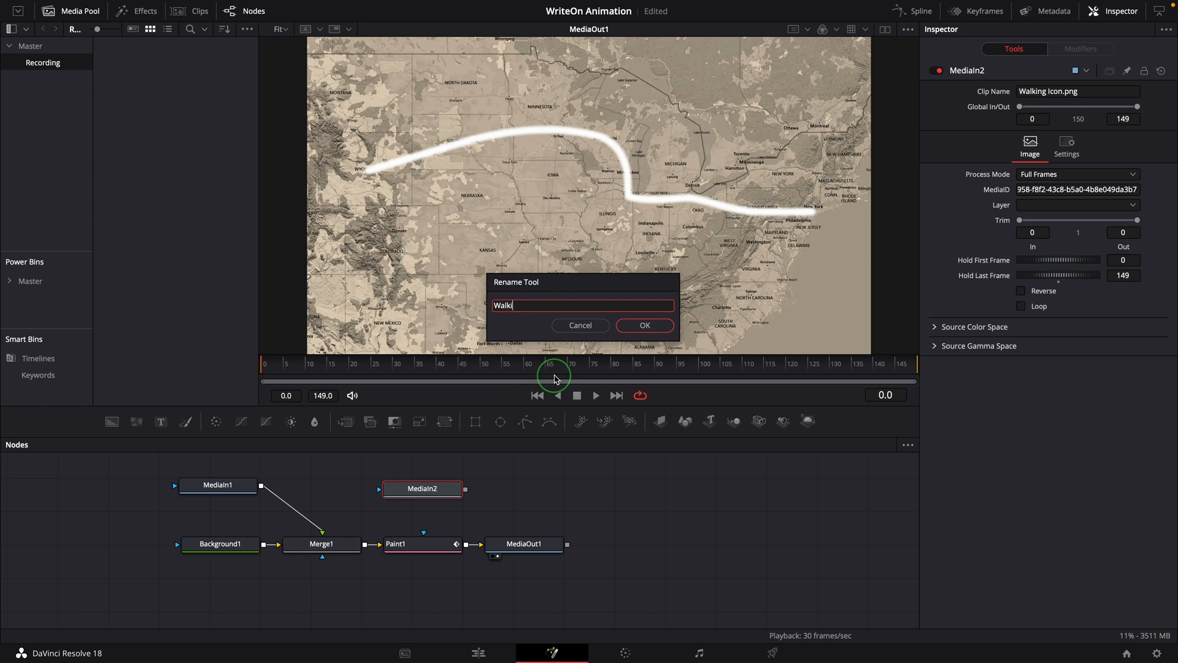
type("ng")
left_click(643, 324)
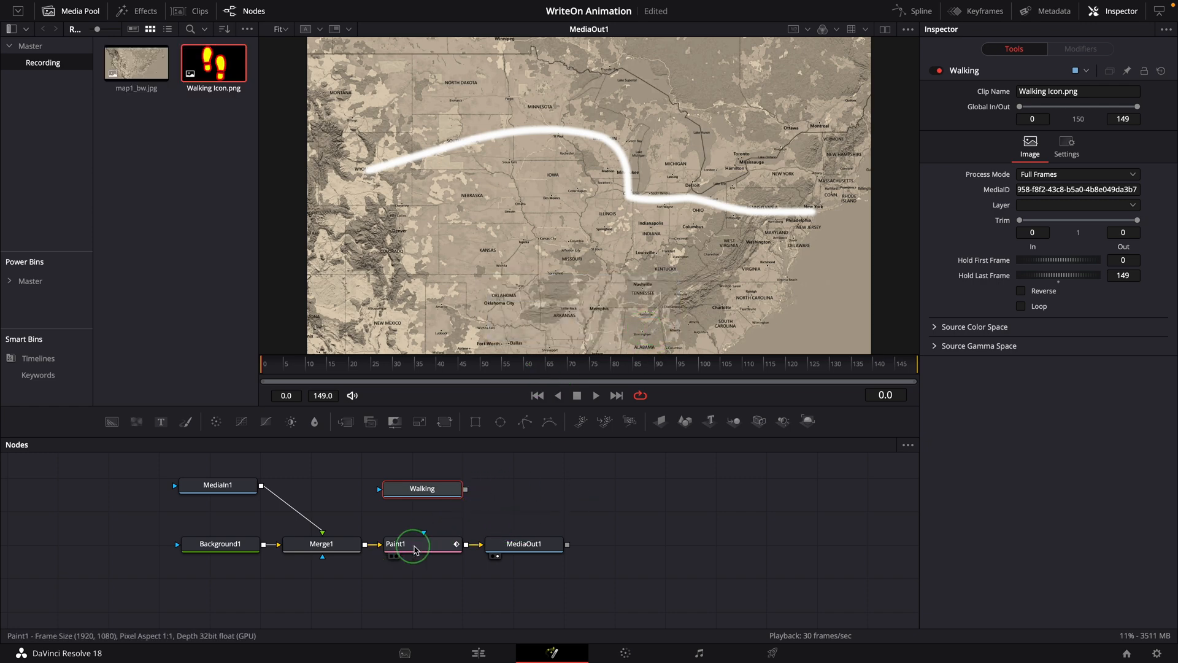
Set Paint1's stroke to the image brush shape with Tool as image source, and connect its Source Tool to the Walking node's Output.
left_click(420, 550)
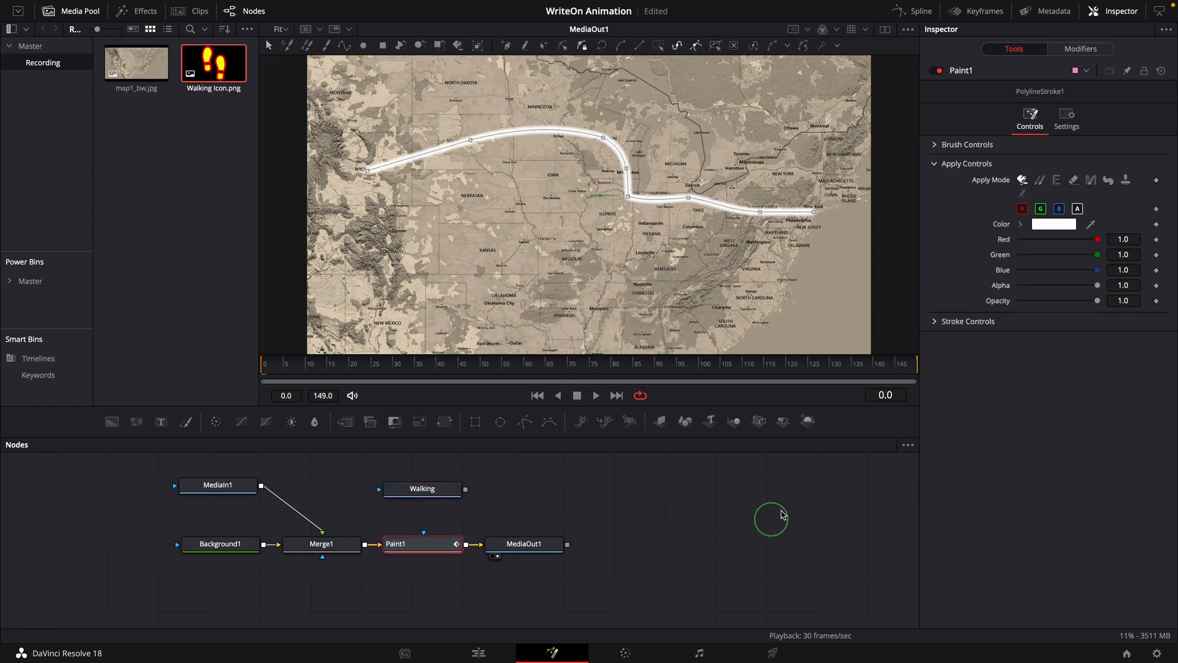
left_click(973, 147)
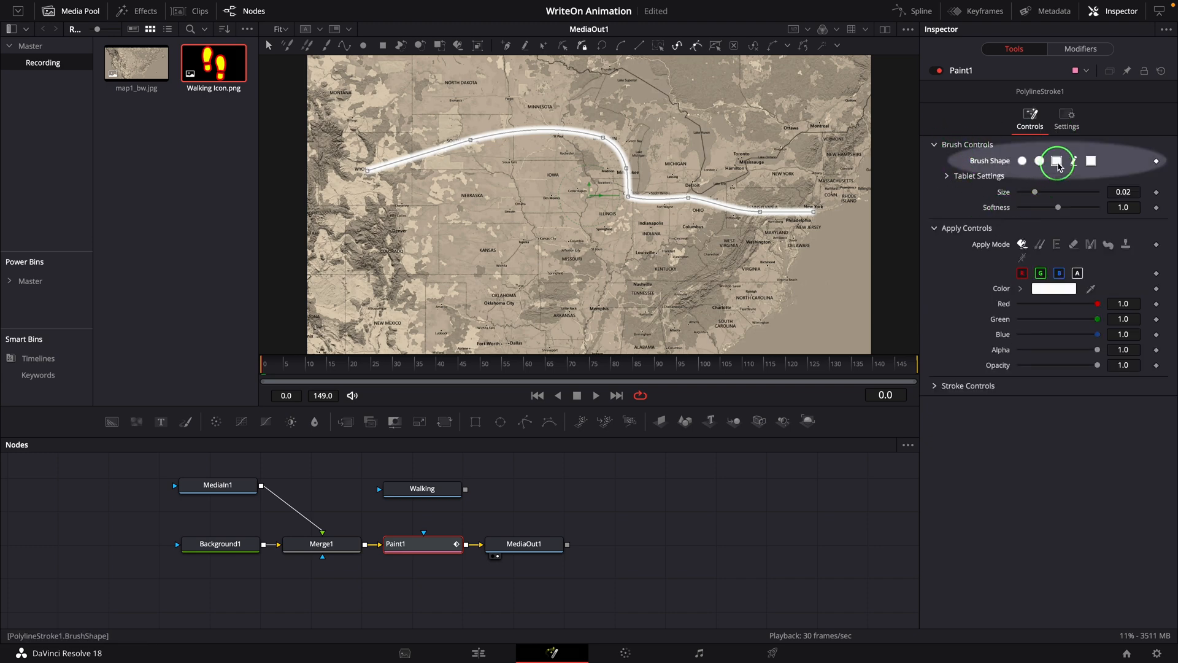
left_click(1058, 163)
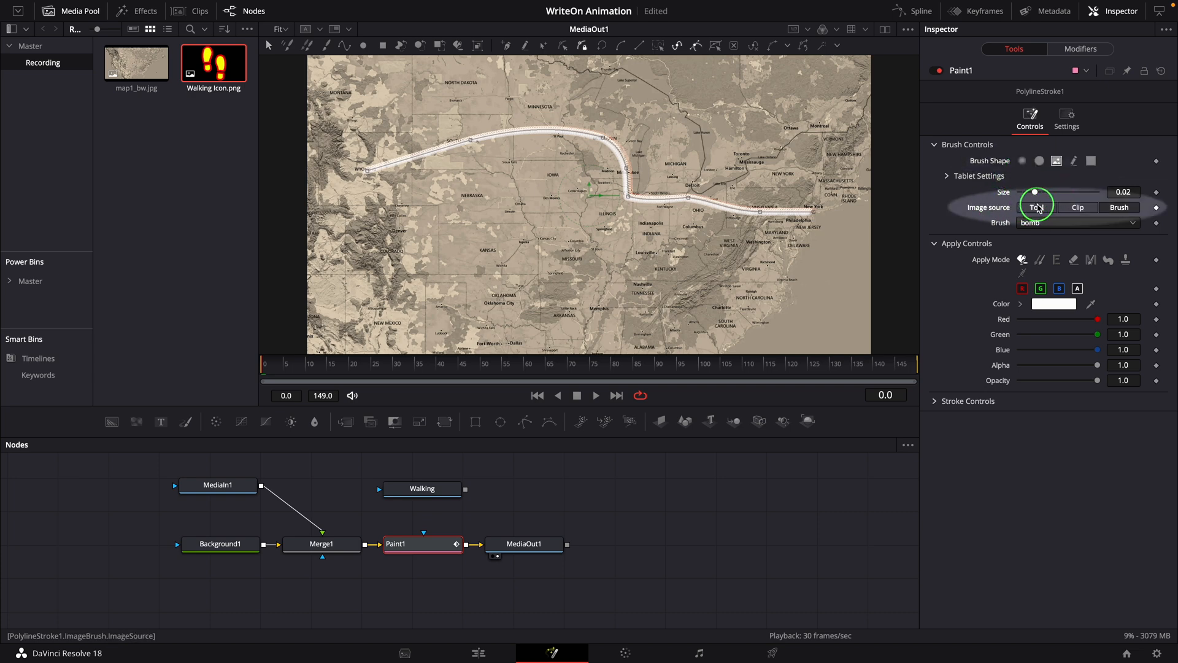
left_click(1036, 209)
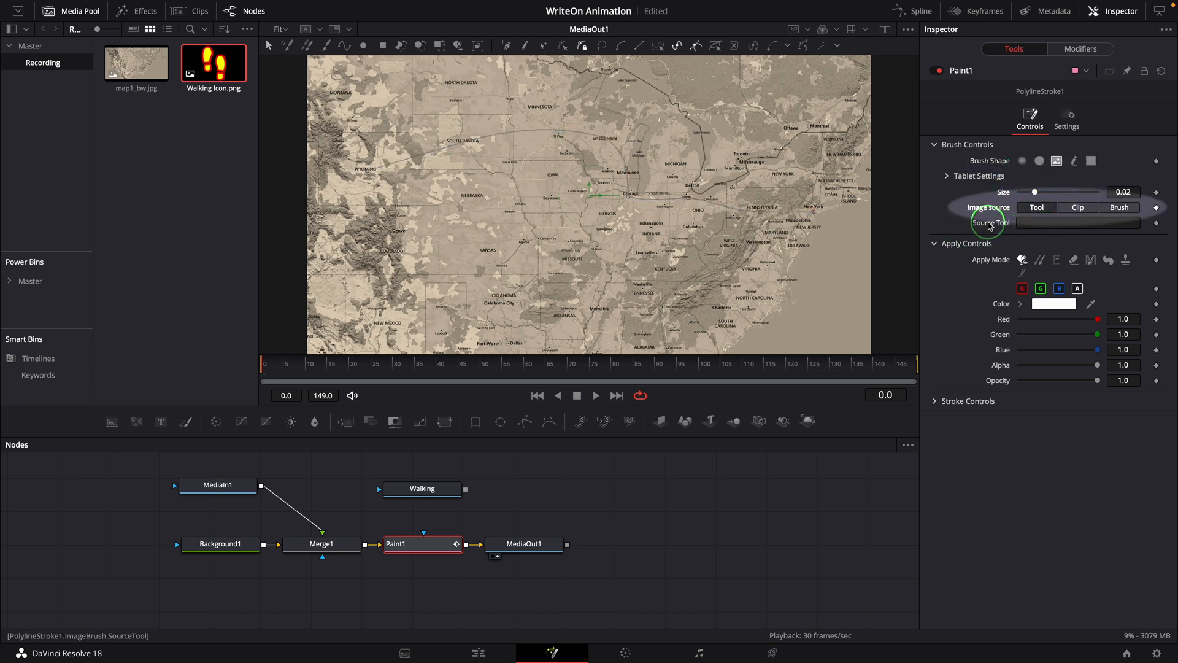
right_click(990, 225)
mouse_move(1025, 267)
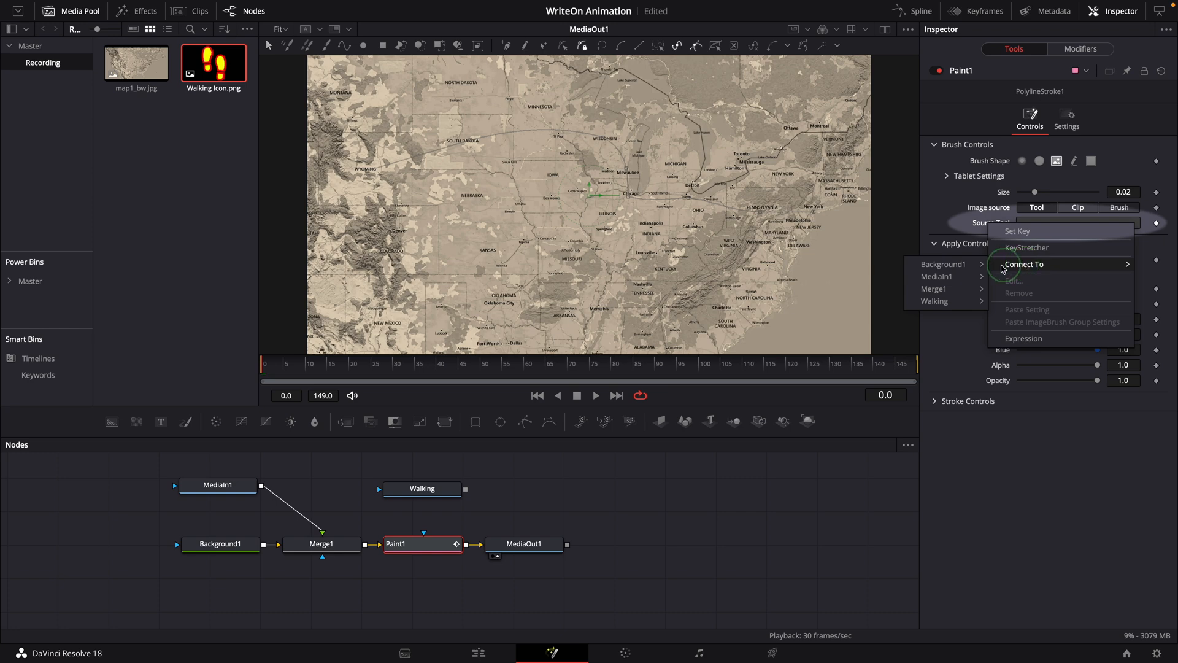
mouse_move(961, 301)
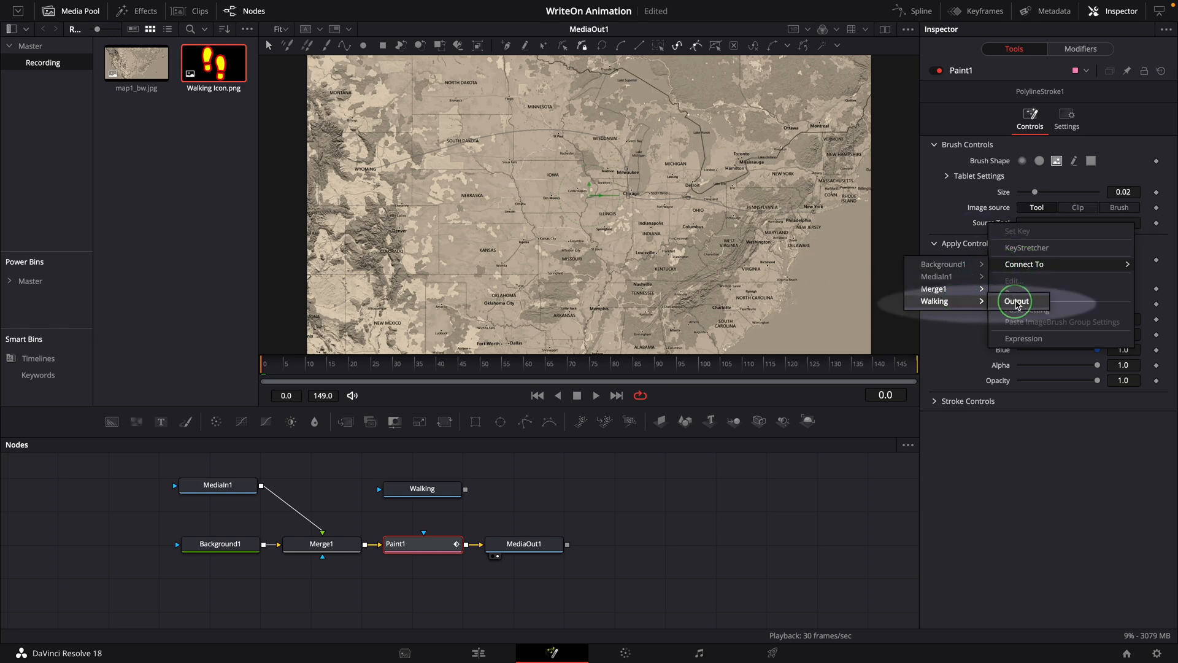
left_click(1017, 302)
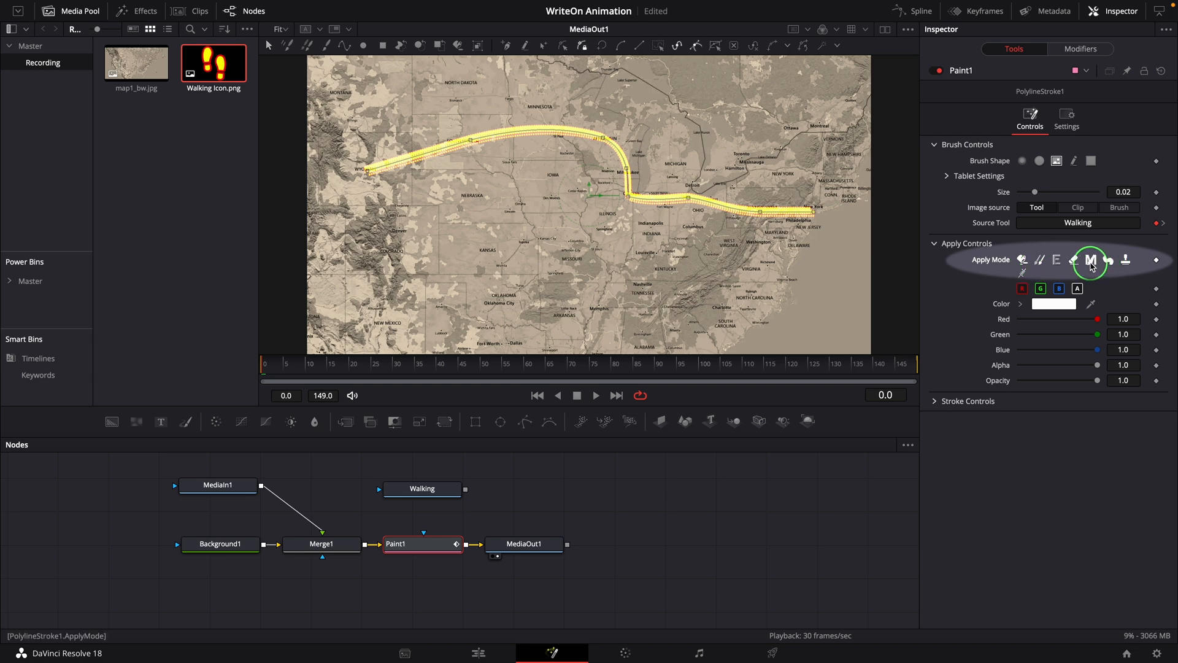
Set the stroke's Apply Mode to Merge and its Spacing to 1.0, and save the project.
left_click(1092, 261)
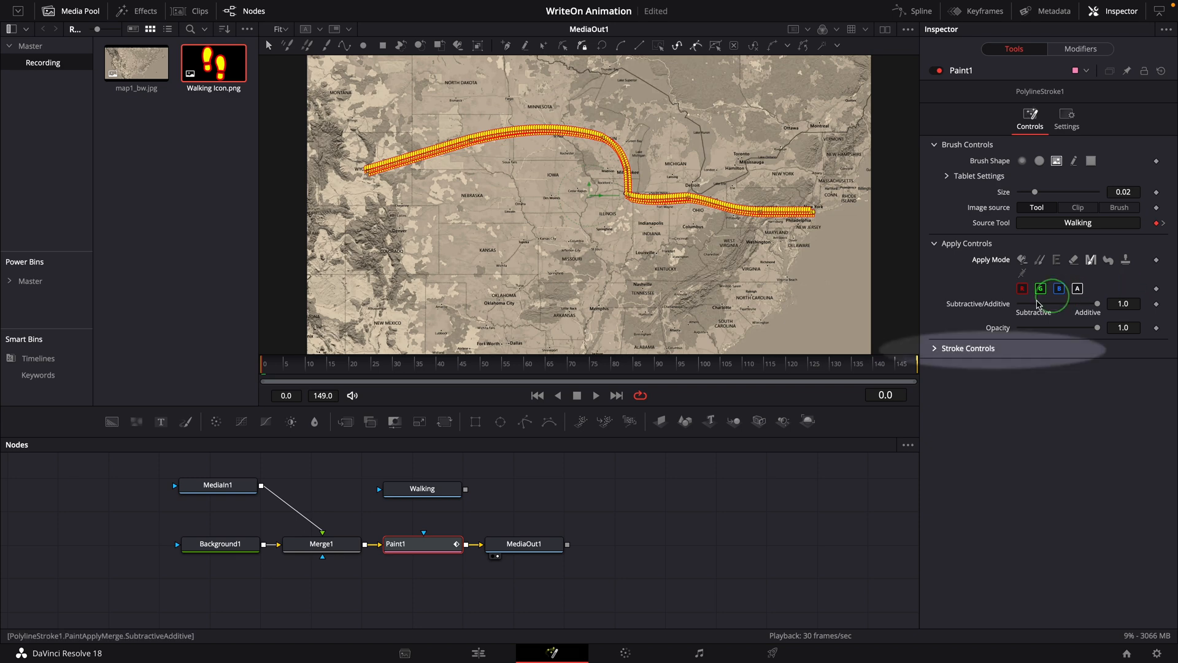
left_click(952, 353)
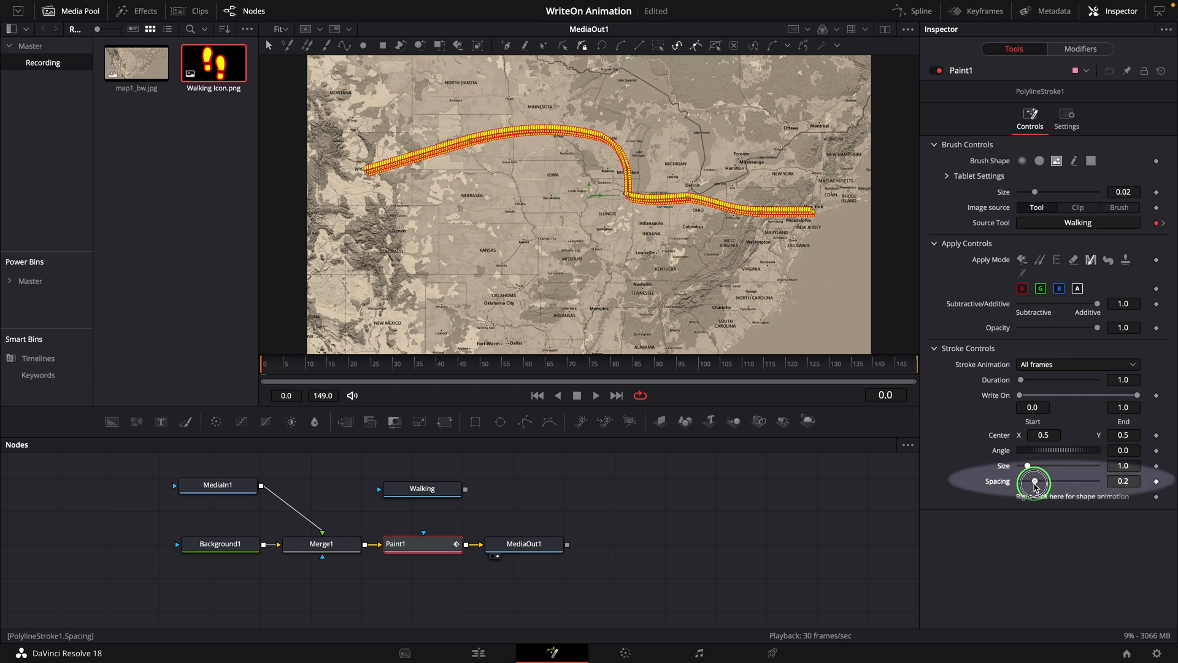
left_click_drag(1035, 485, 1126, 484)
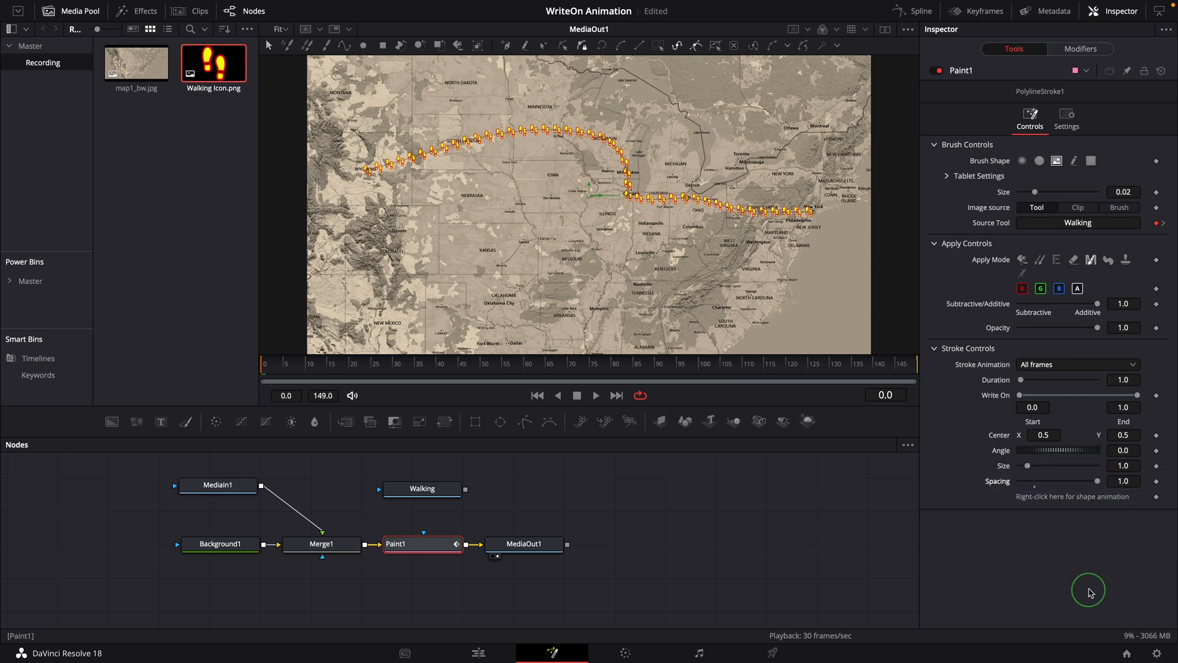
key("ctrl+s")
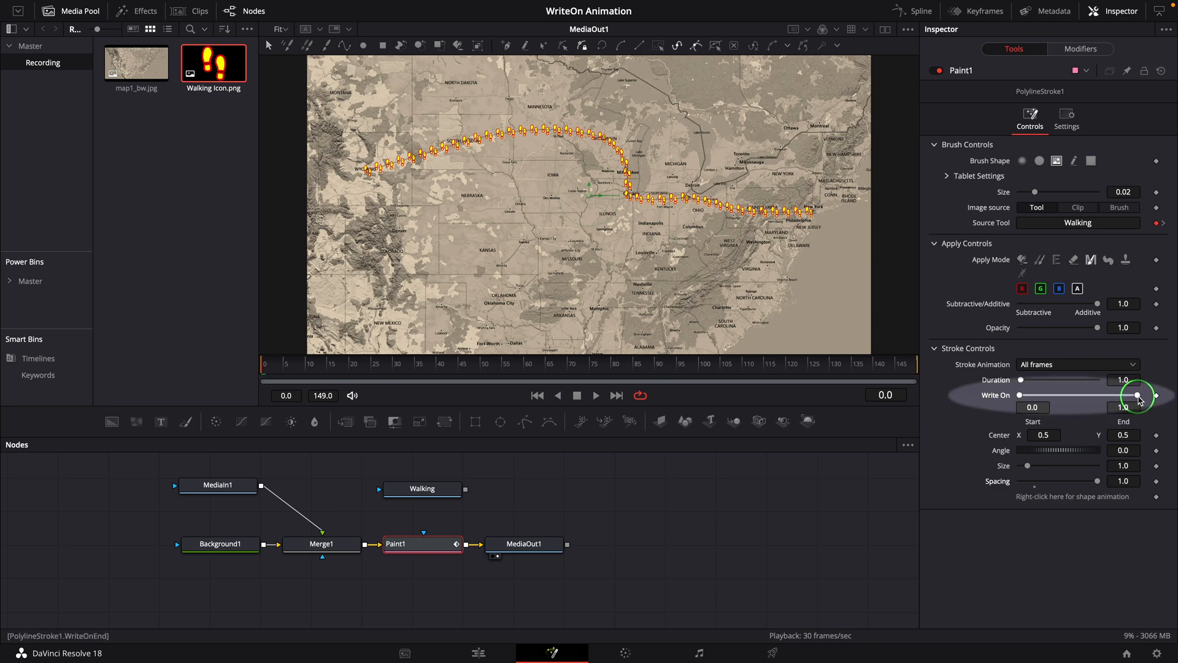
Keyframe the stroke's Write On End from 0.0 at frame 0 to 1.0 at frame 149, and play the footprint animation.
left_click_drag(1139, 396, 1026, 395)
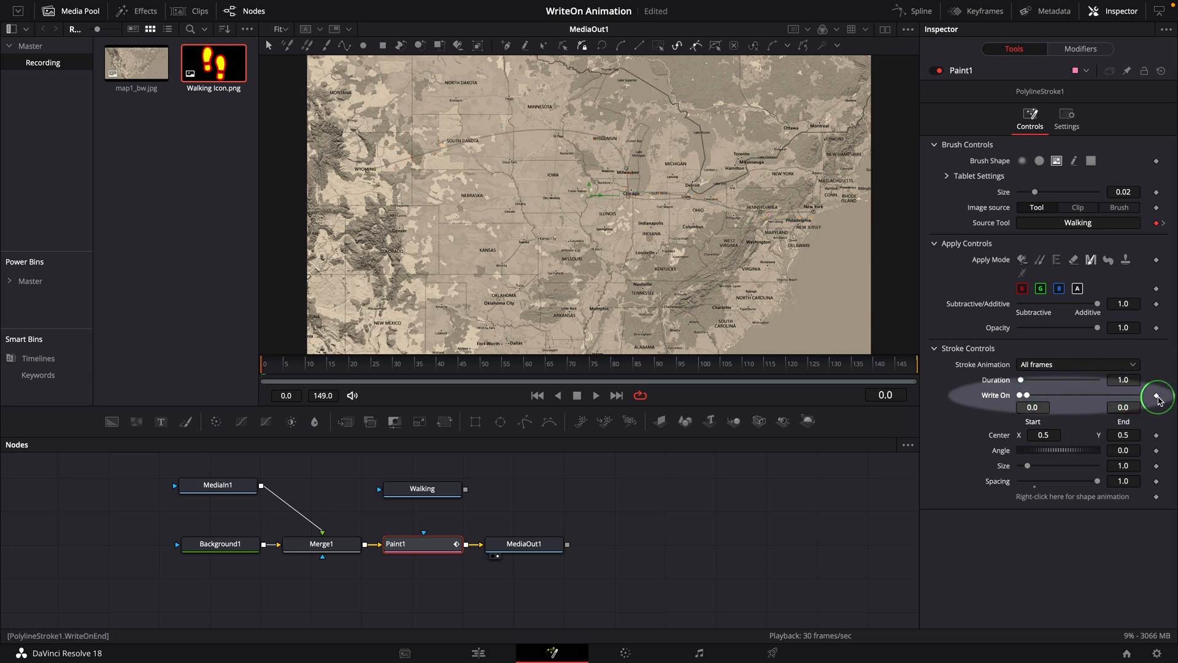
left_click(914, 363)
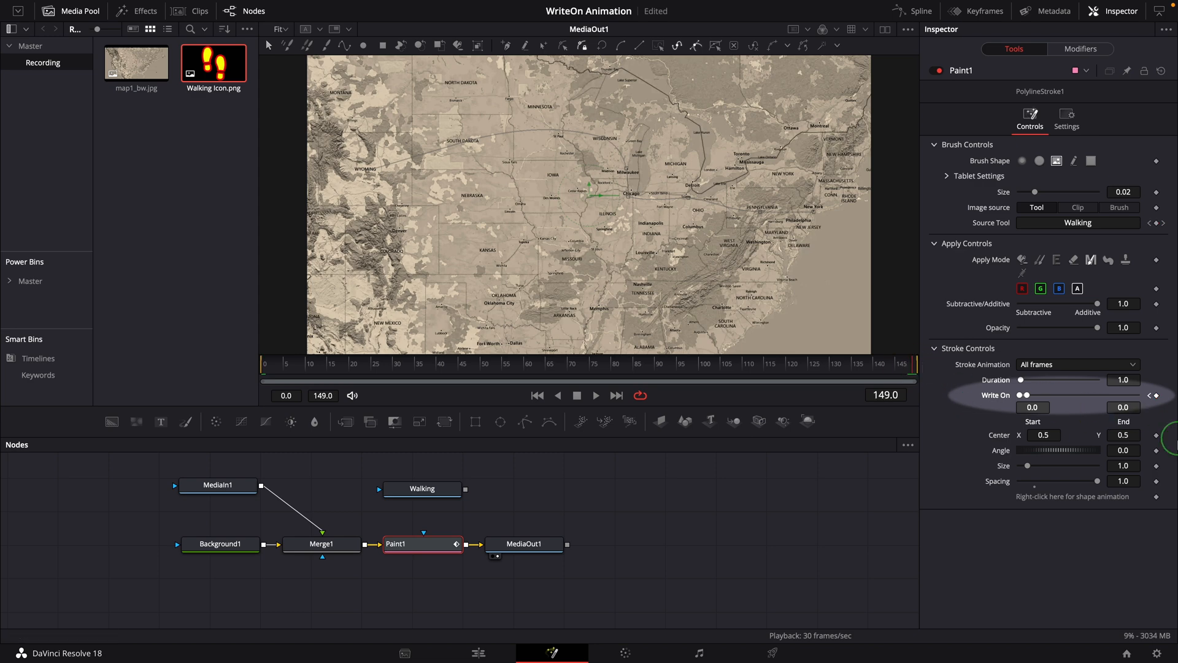
left_click_drag(1028, 396, 1138, 395)
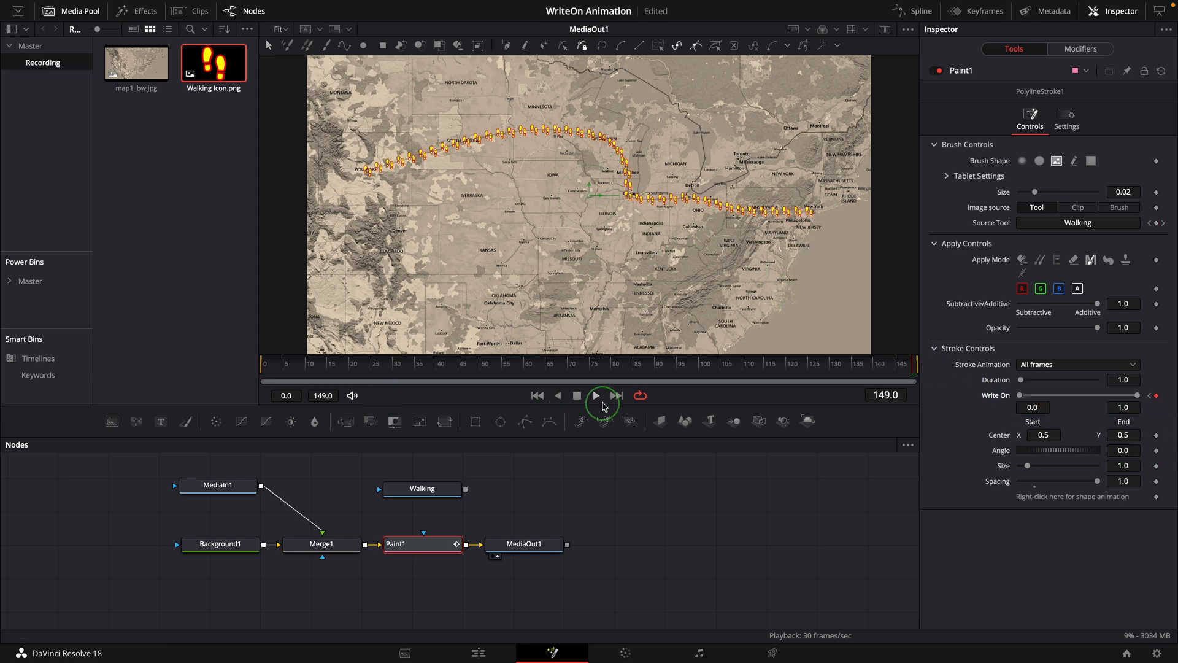
left_click(596, 396)
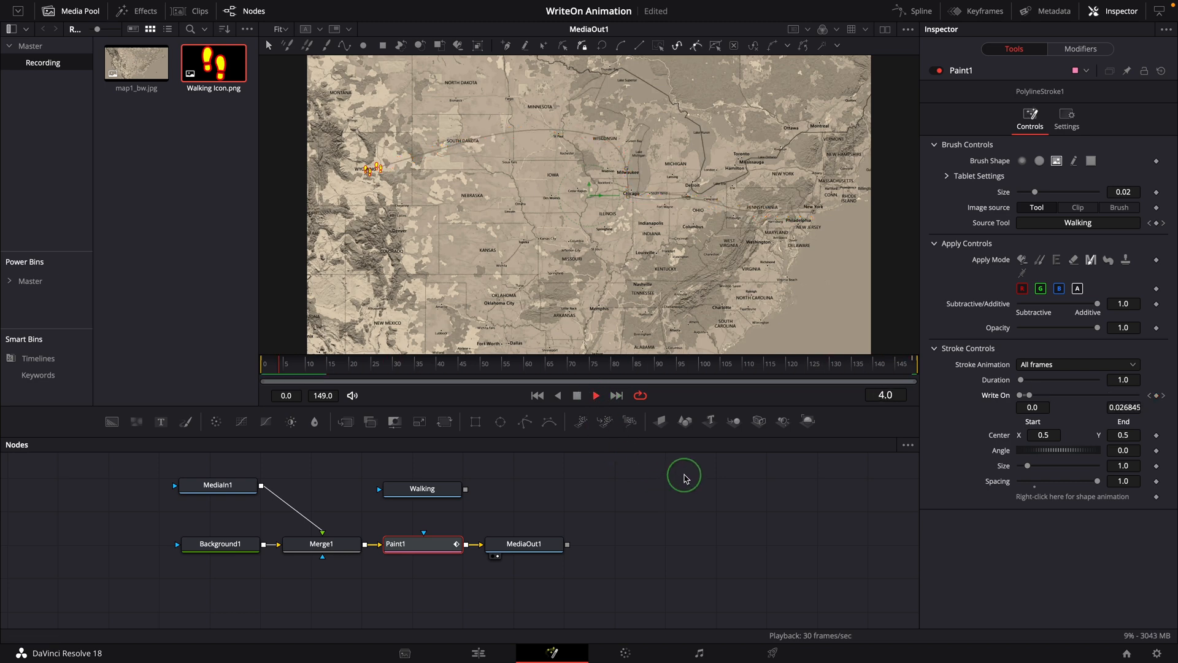
key("space")
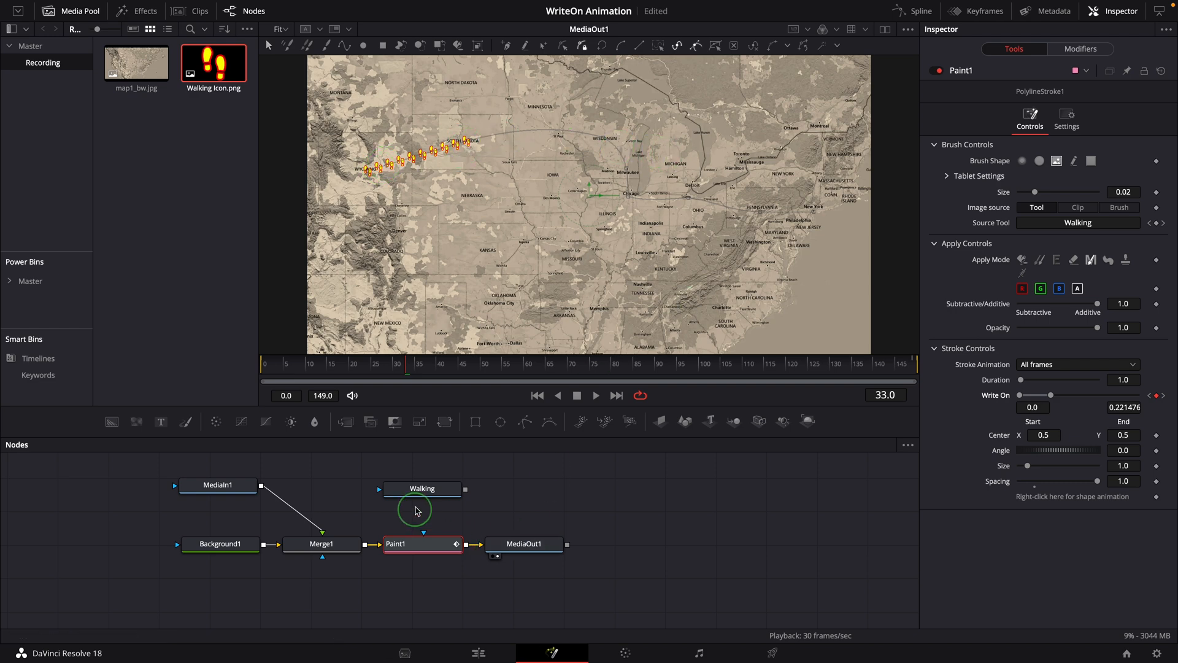
Add a Transform node after the Walking node and place it beside that node.
left_click(424, 491)
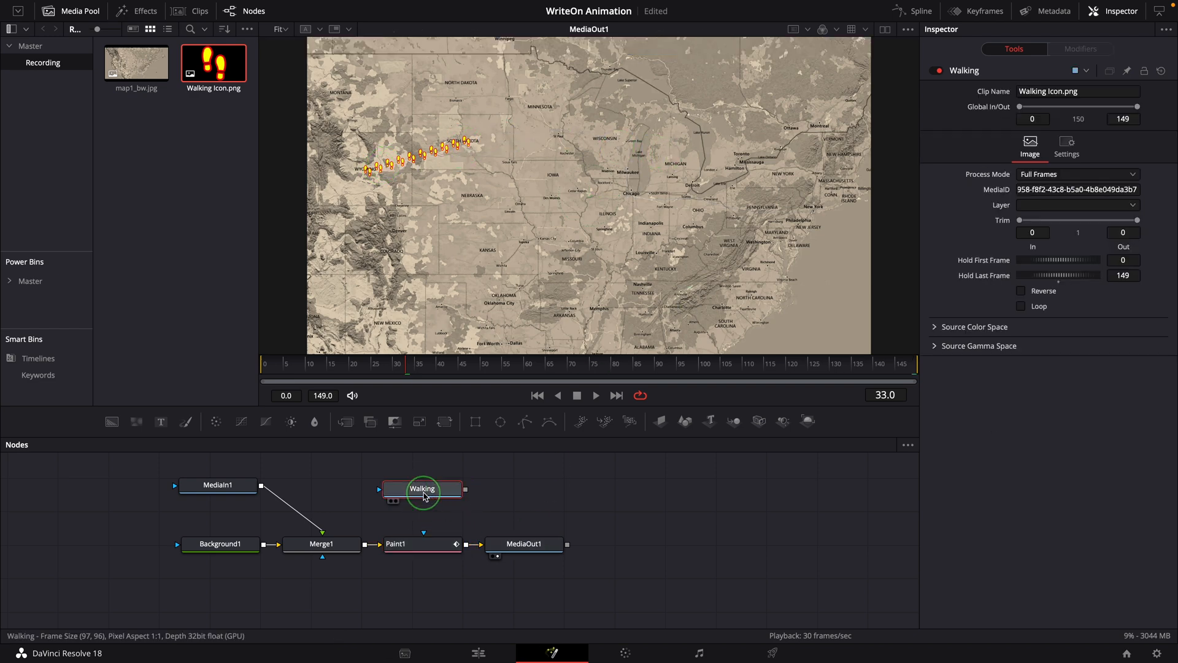
left_click(446, 428)
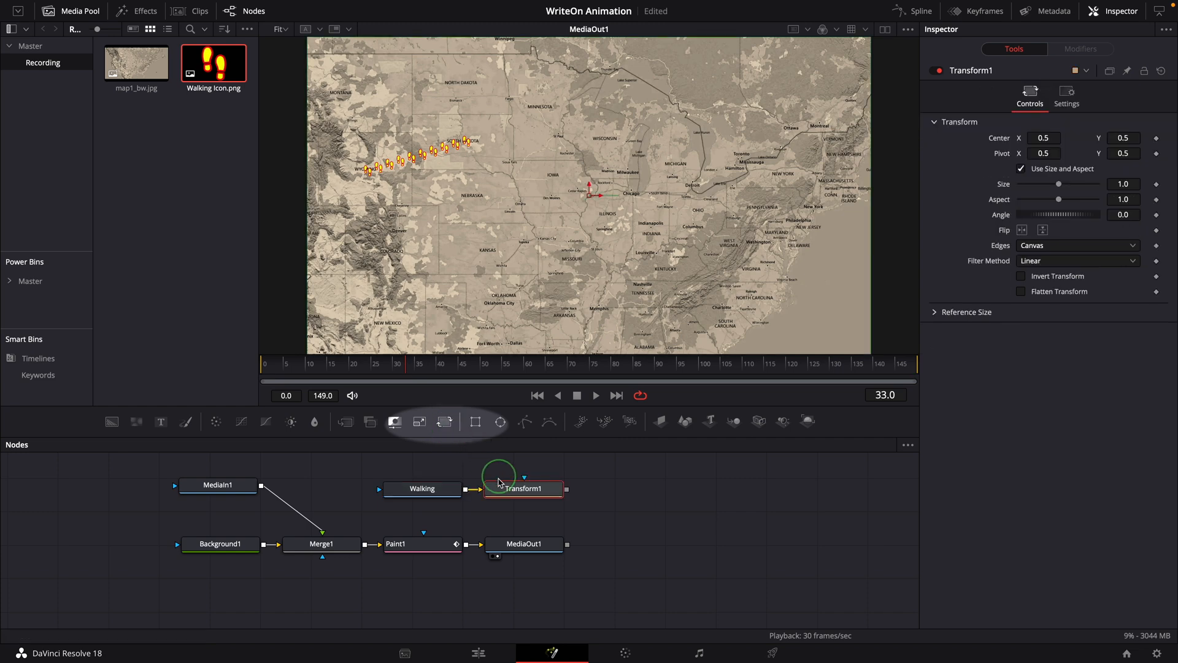
left_click_drag(543, 495, 533, 495)
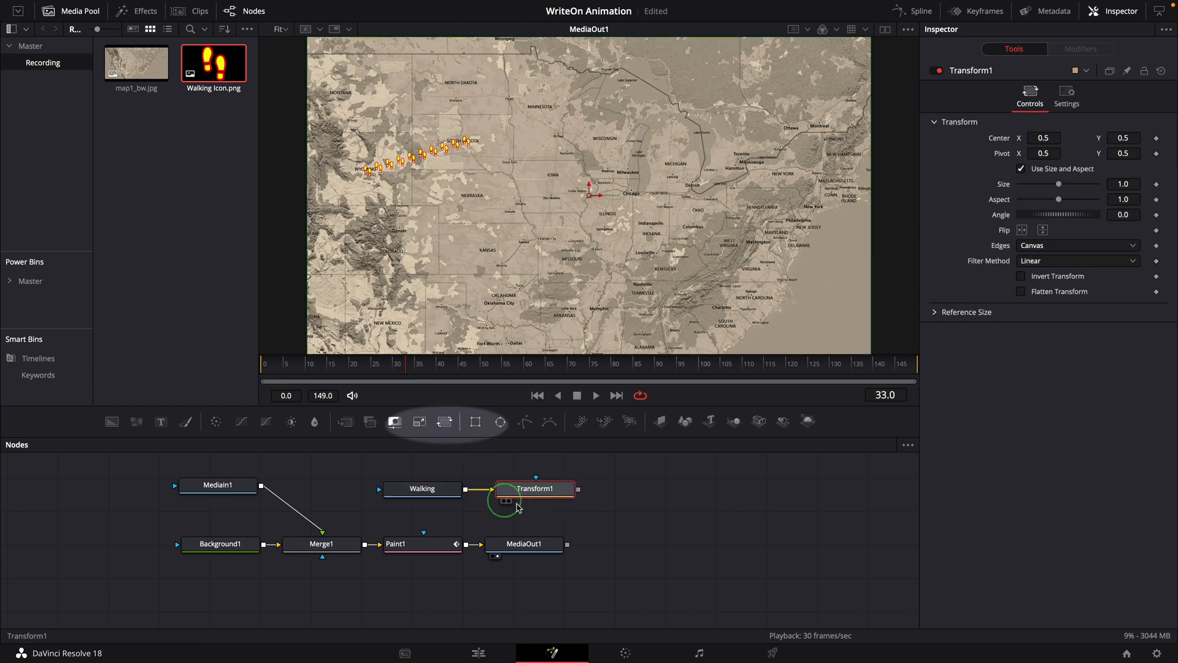
Remove Walking as Paint1's stroke Source Tool and connect the Source Tool to Transform1's Output instead.
left_click(405, 545)
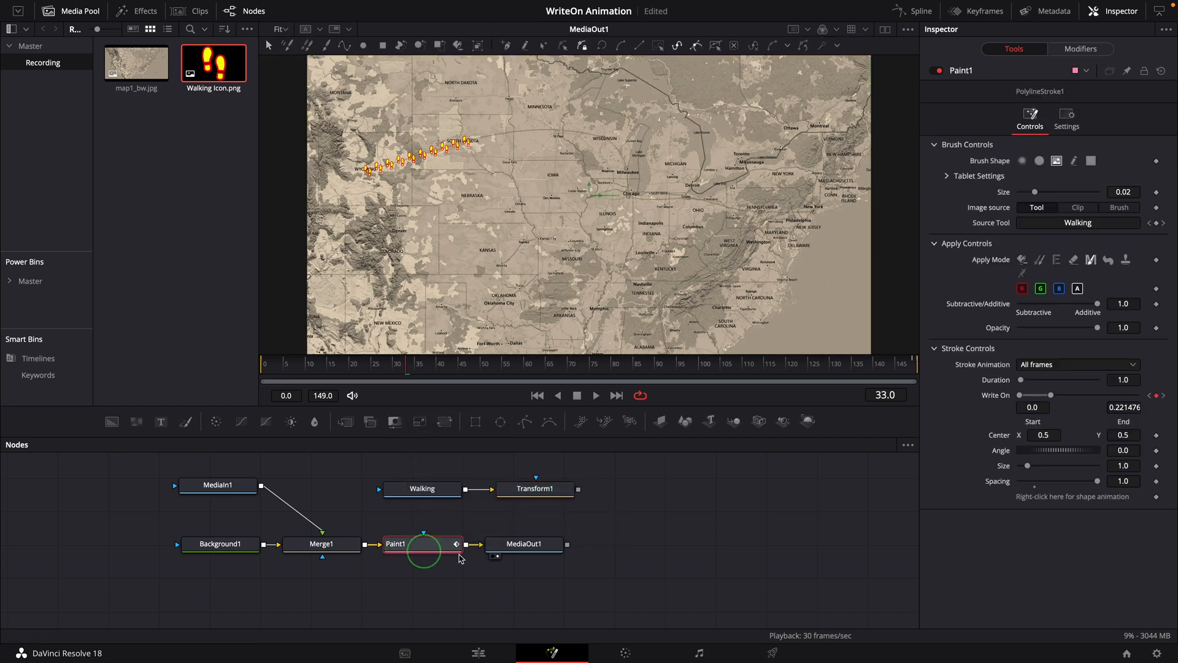
right_click(988, 227)
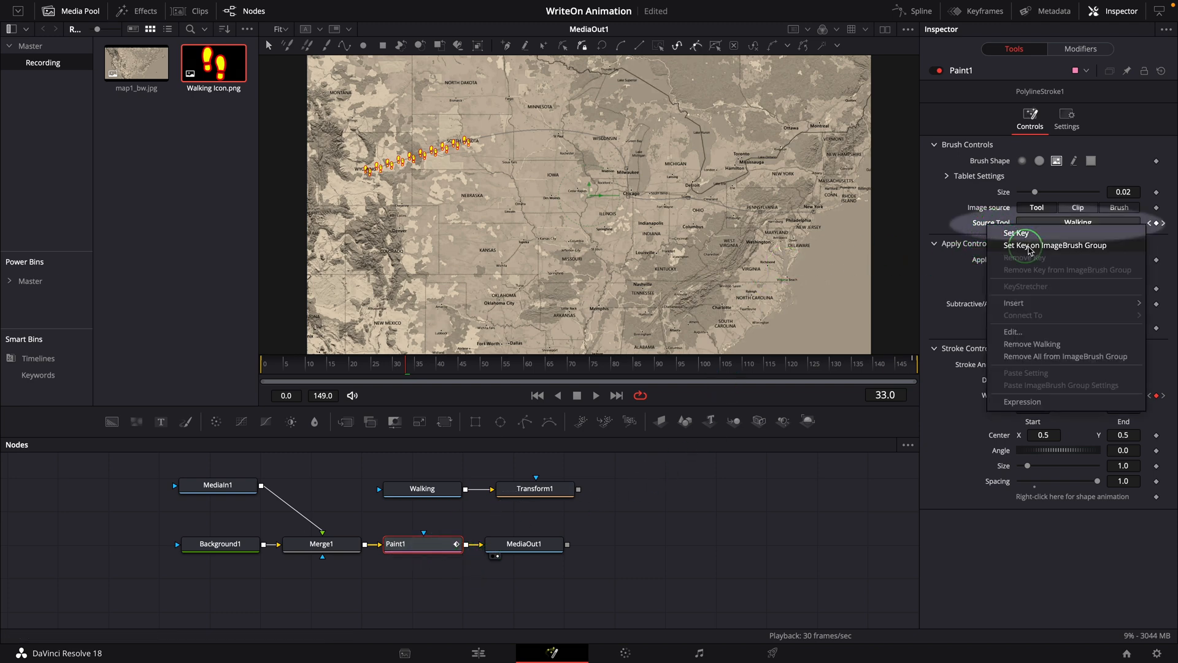
left_click(1014, 345)
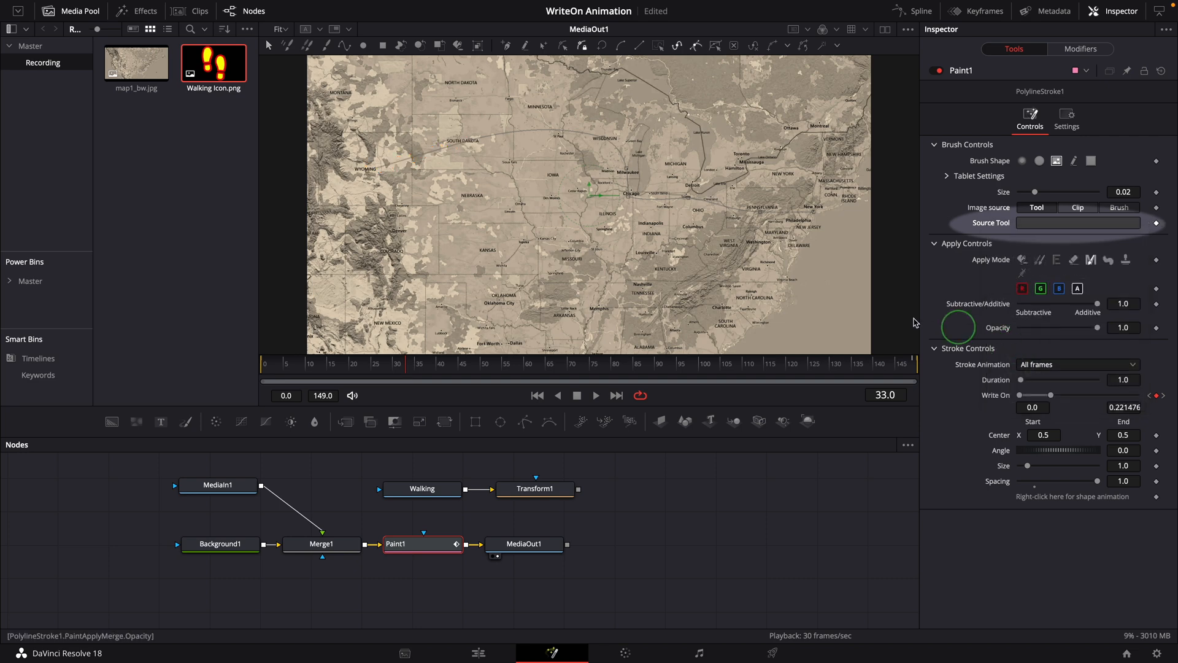
right_click(990, 231)
mouse_move(1018, 270)
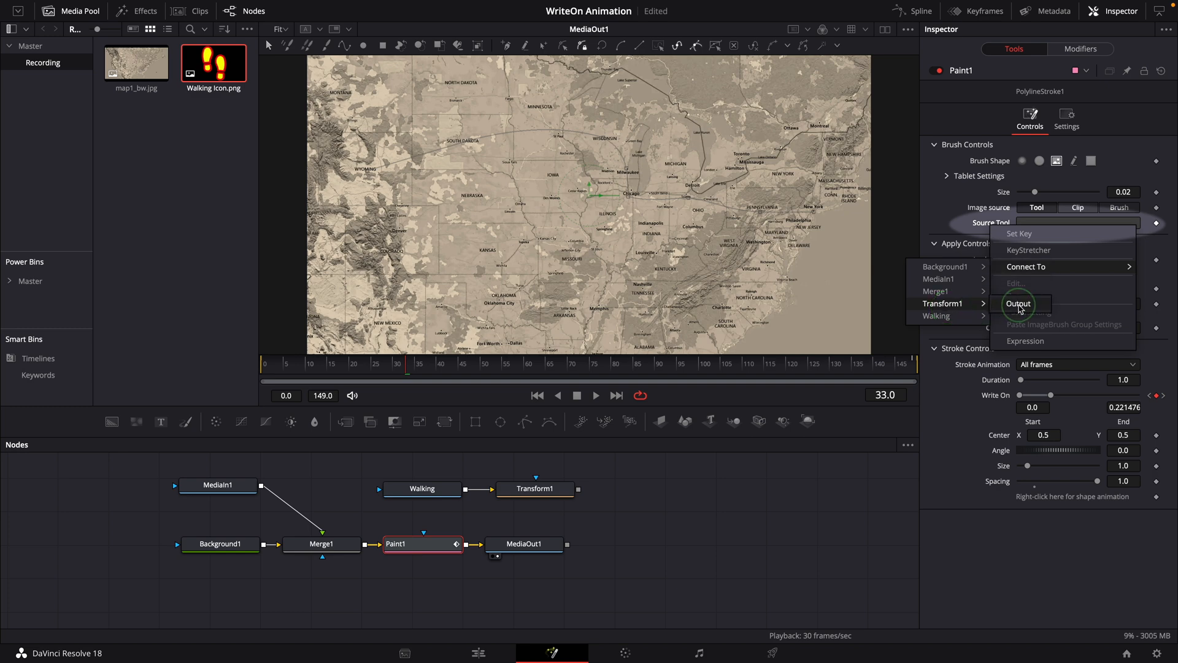
left_click(1020, 309)
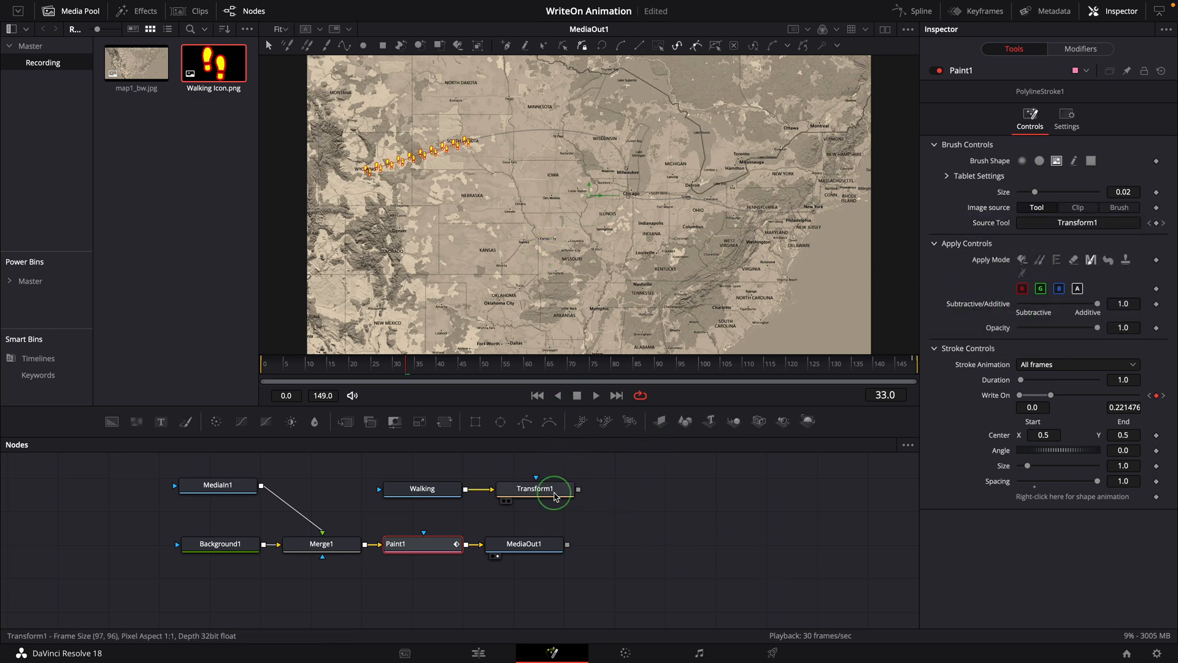
Set Transform1's Angle to -83.5 to rotate the footprints along the route, and play the animation.
left_click(535, 489)
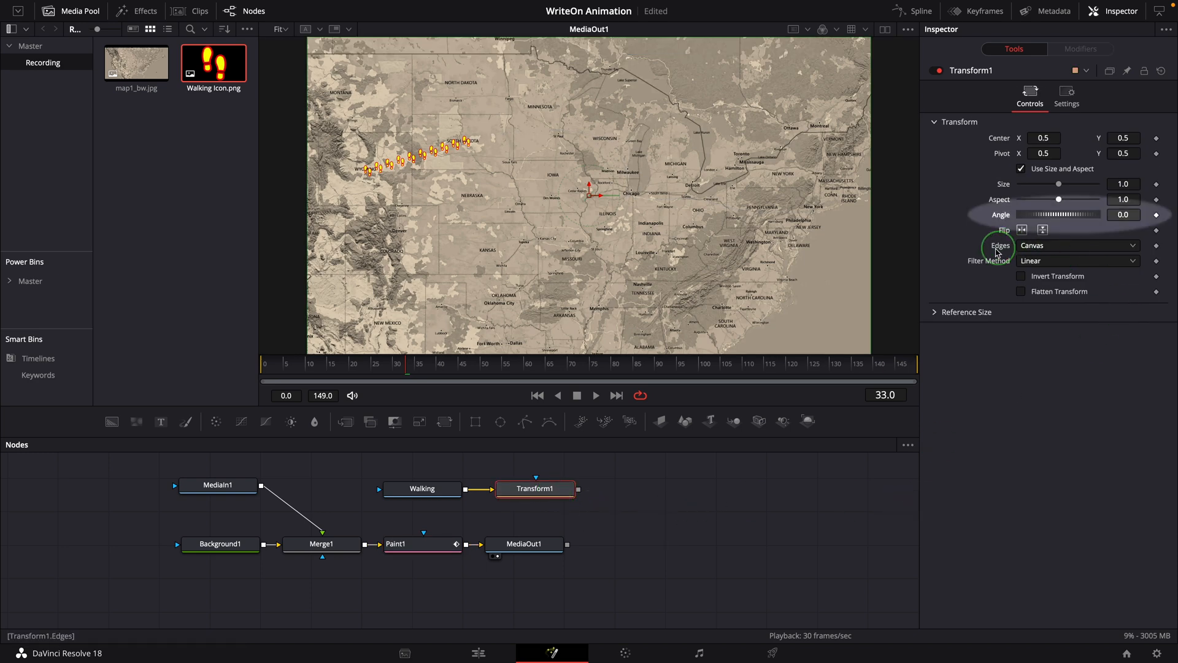
left_click_drag(1096, 216, 1030, 221)
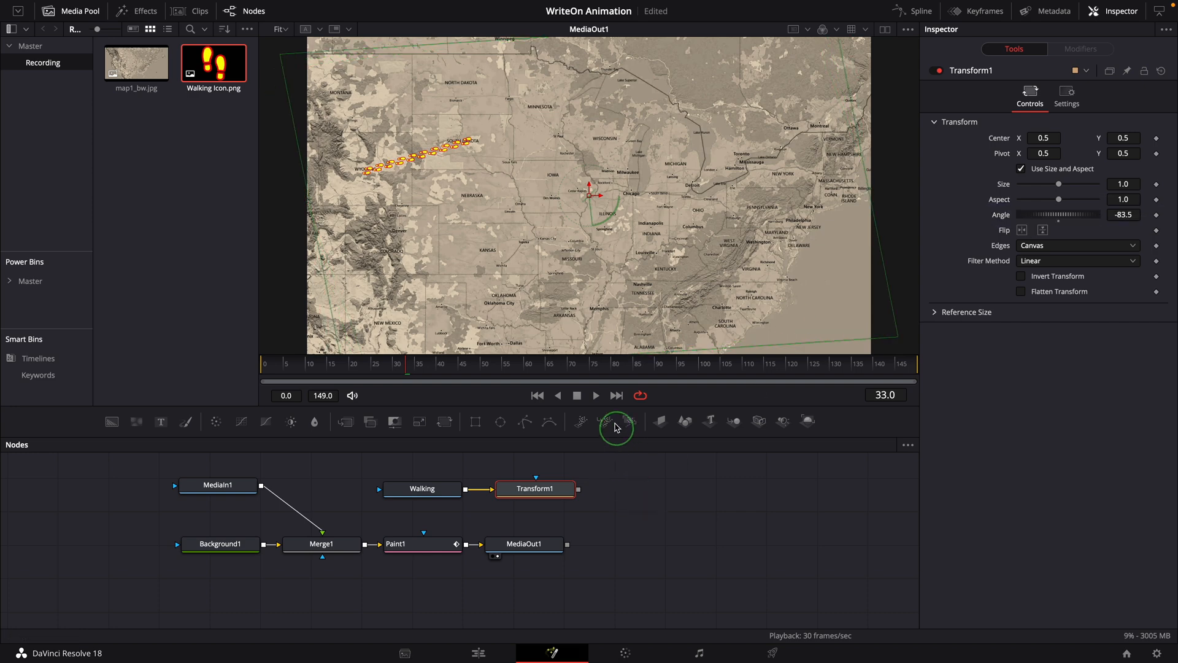
left_click(598, 397)
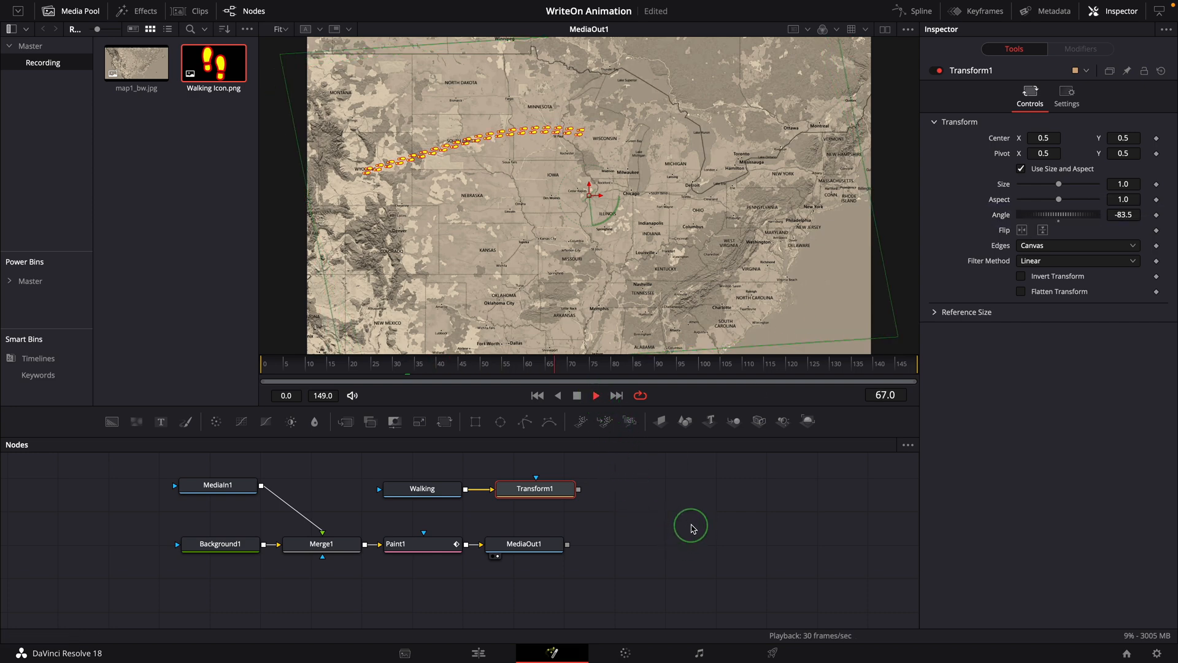